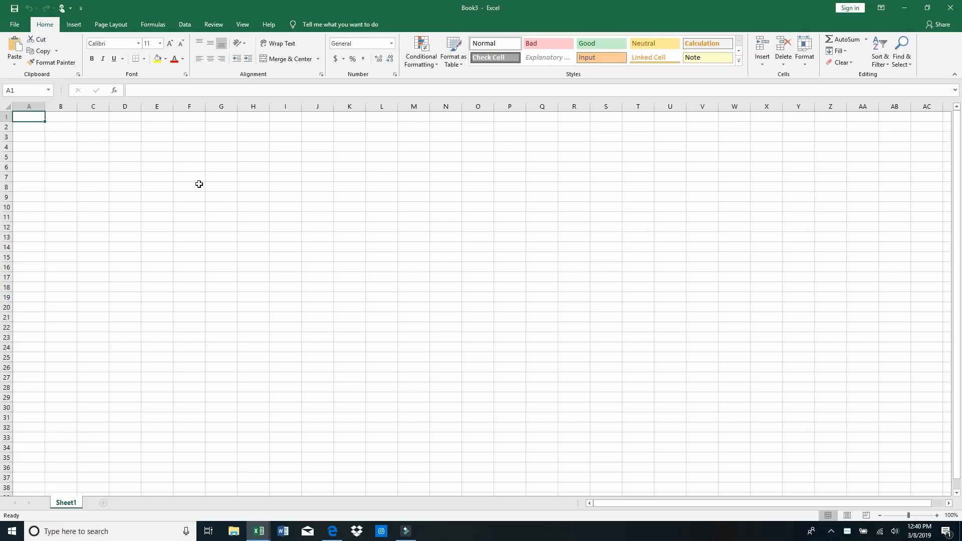
Step: Enter the headings Date in cell A3 and Description in cell B3
ctrl+scroll(199, 185, up, 7)
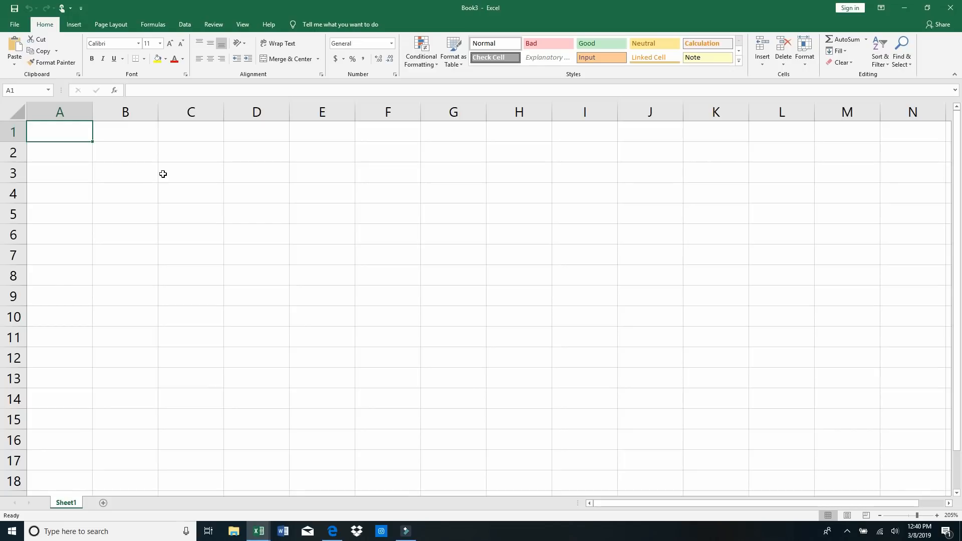
click(67, 174)
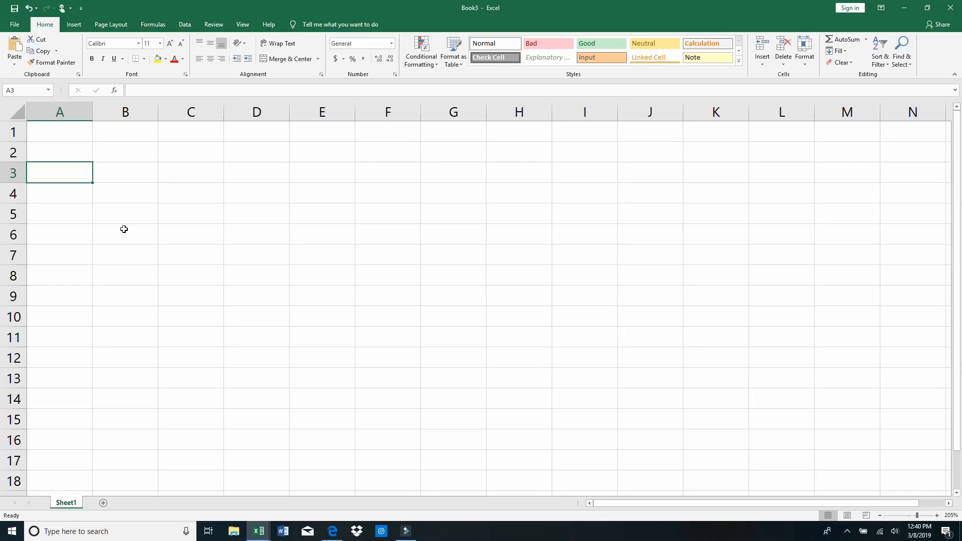
text(Date)
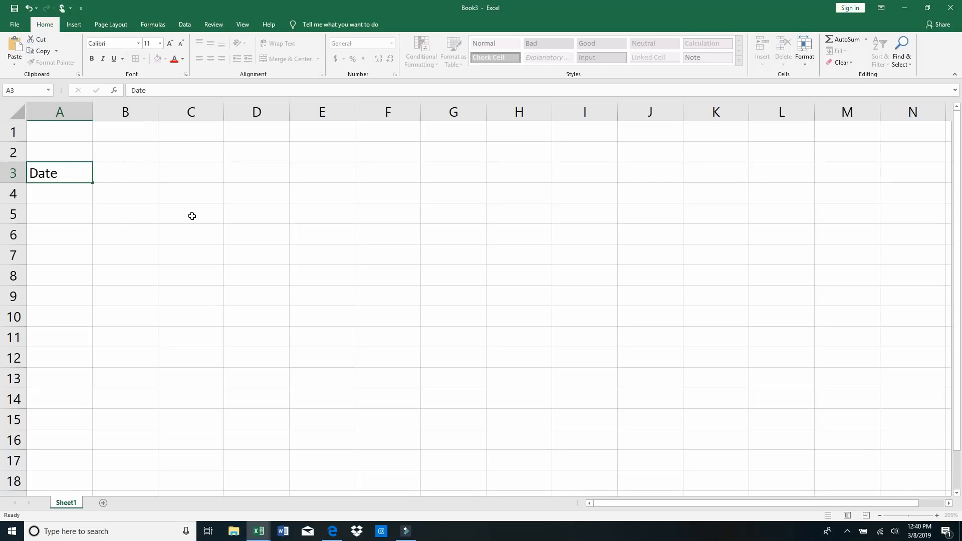
key(Tab)
text(Descri)
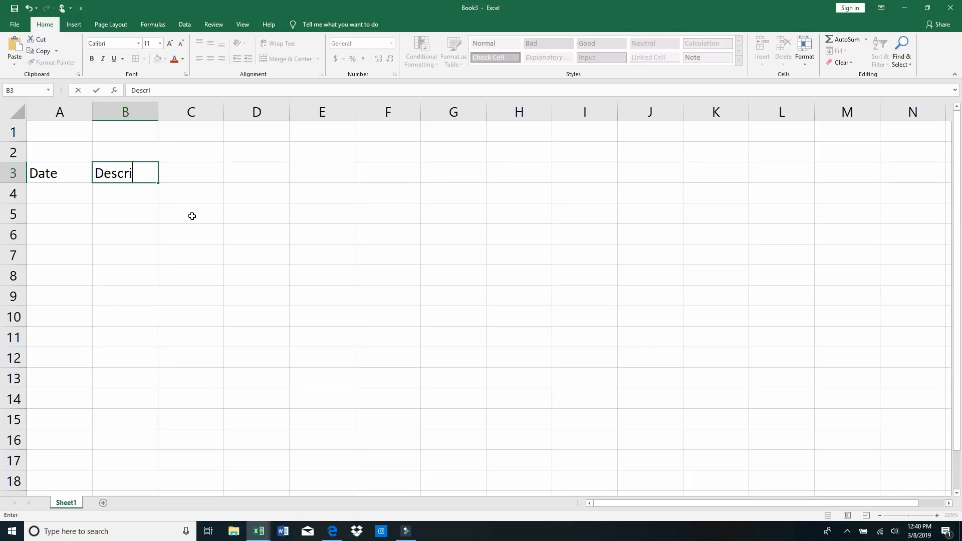
text(ption)
key(Tab)
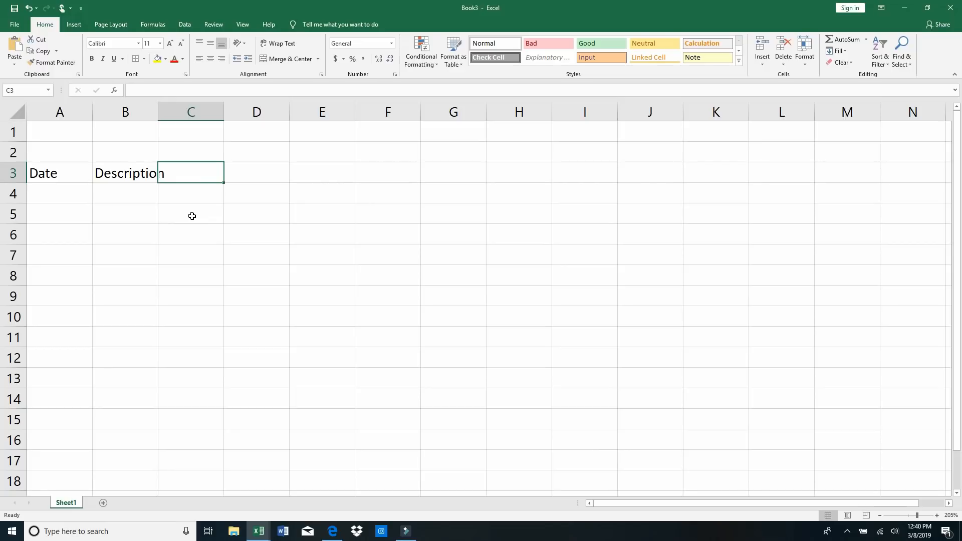
Step: Enter a two-row heading in column C with Dep in C2 and Amt in C3
key(Up)
text(Dep)
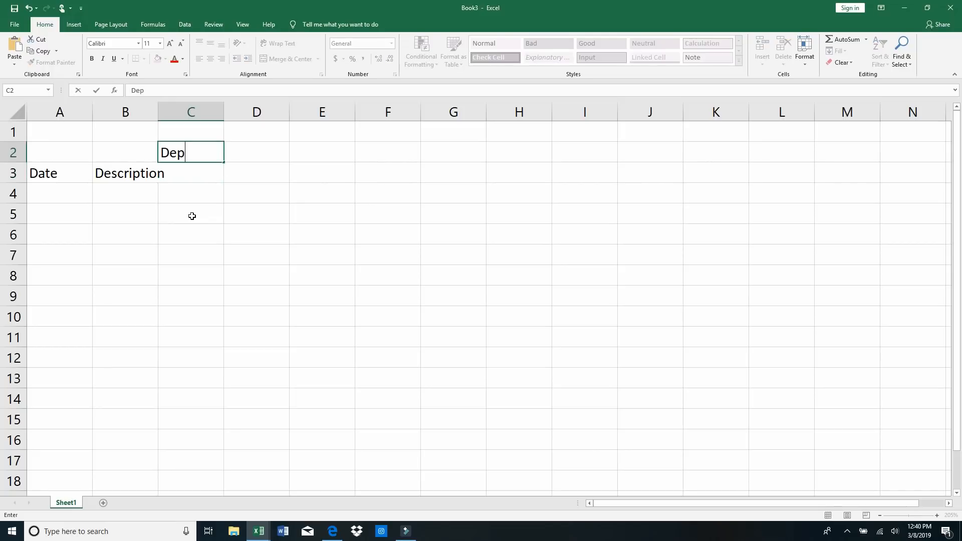
key(Return)
text(Amt)
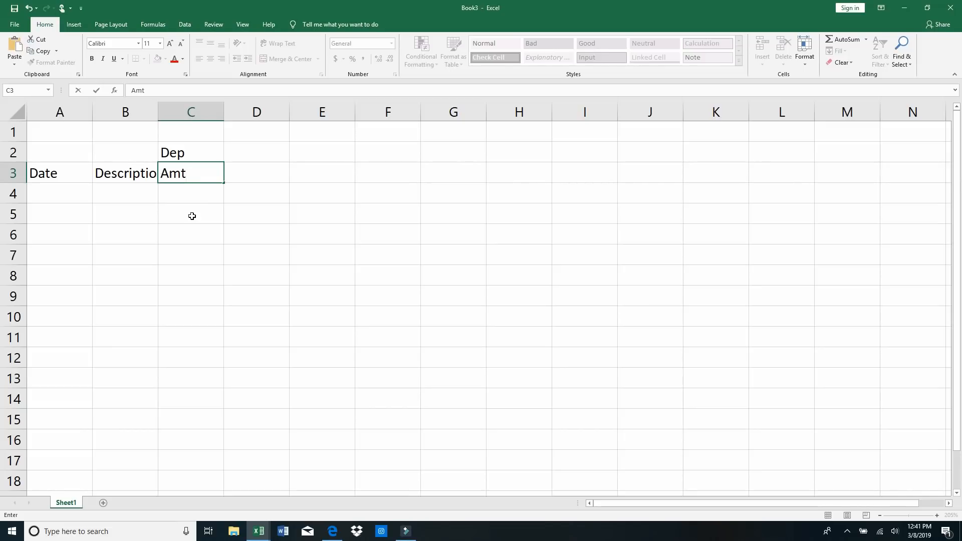
key(Return)
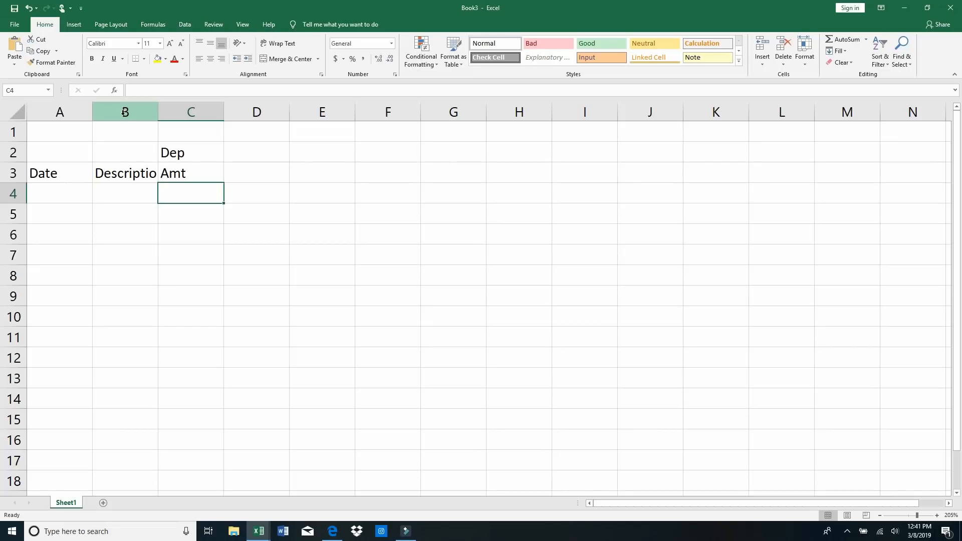
Step: Set the width of column B to 20 so the Description heading fits
click(128, 152)
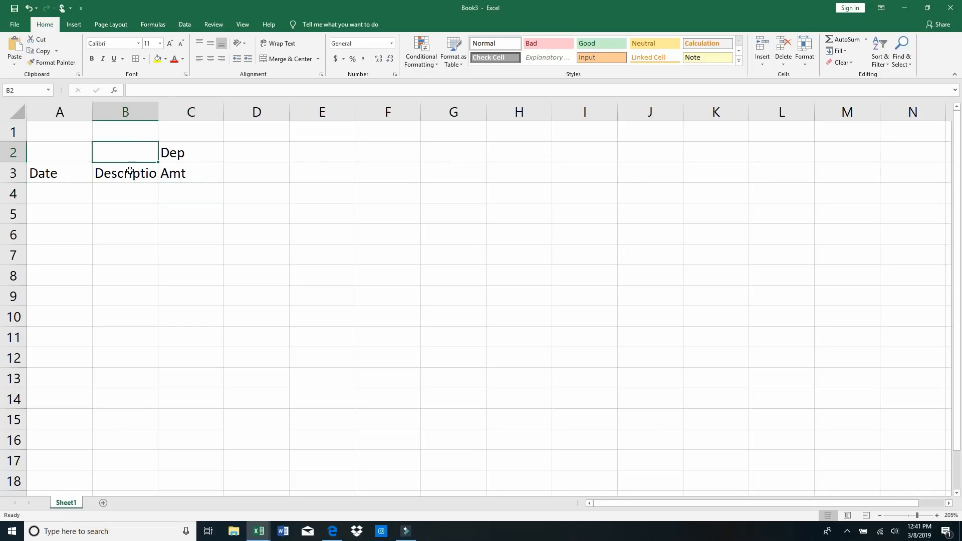
click(129, 111)
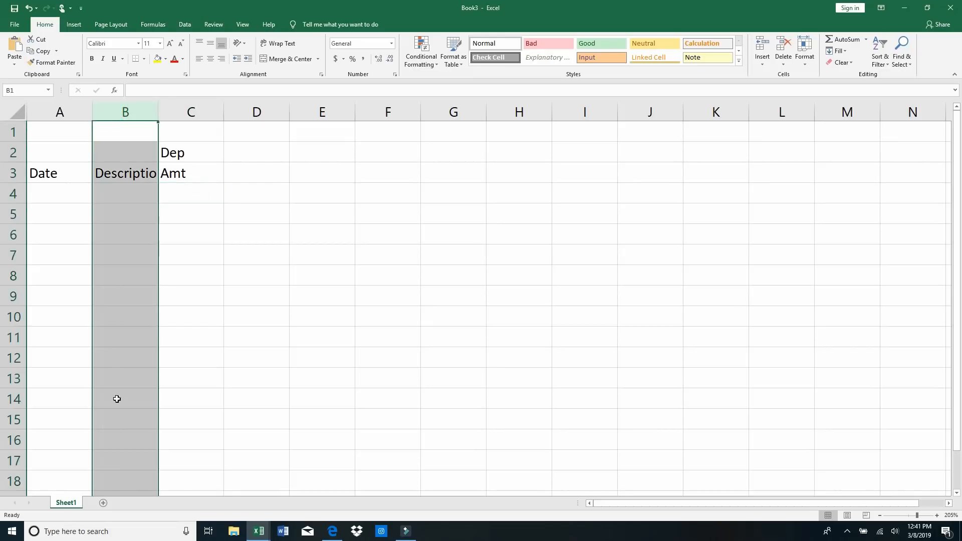
right_click(128, 113)
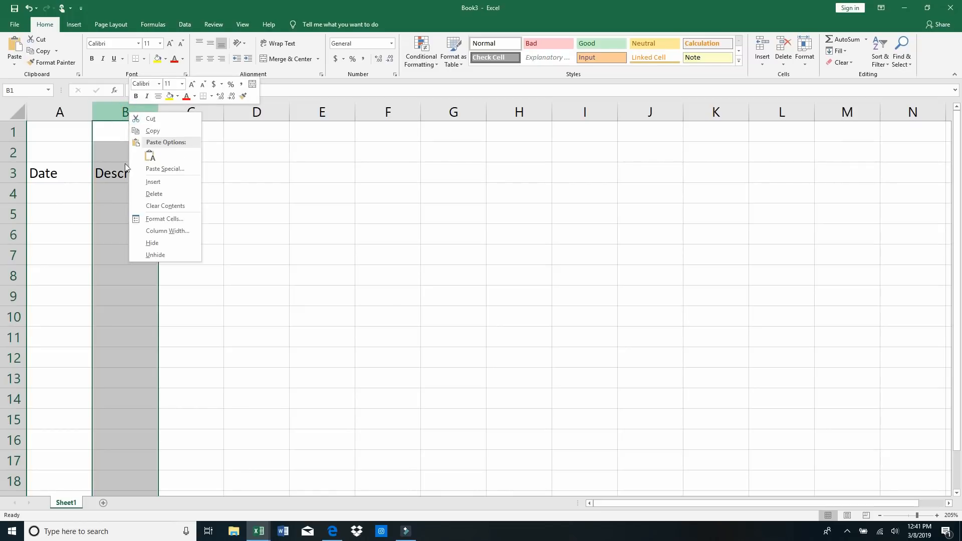
click(161, 232)
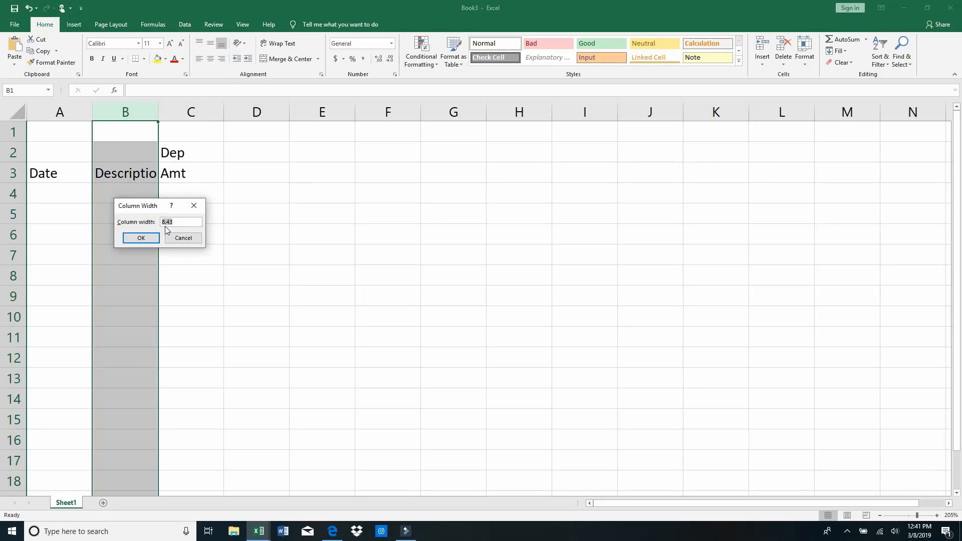
text(20)
click(142, 239)
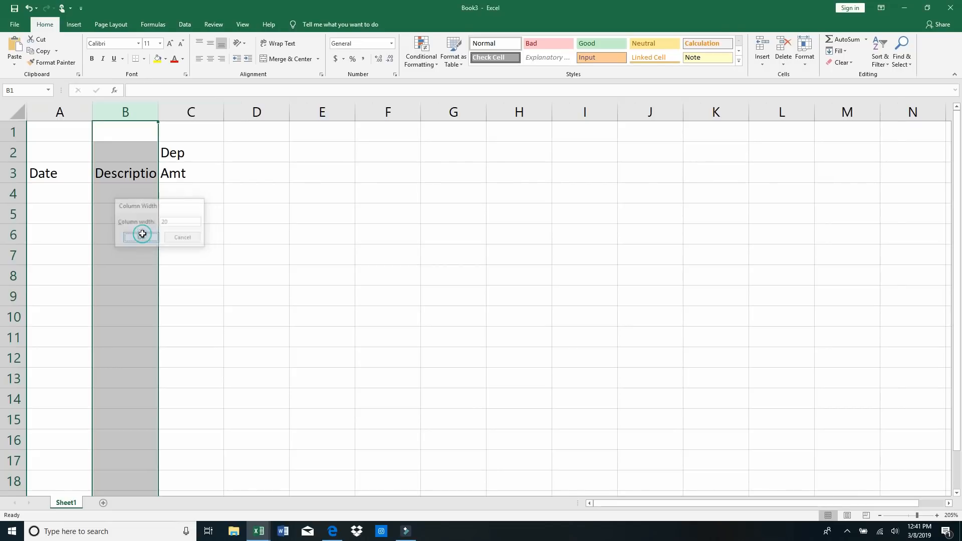
click(179, 197)
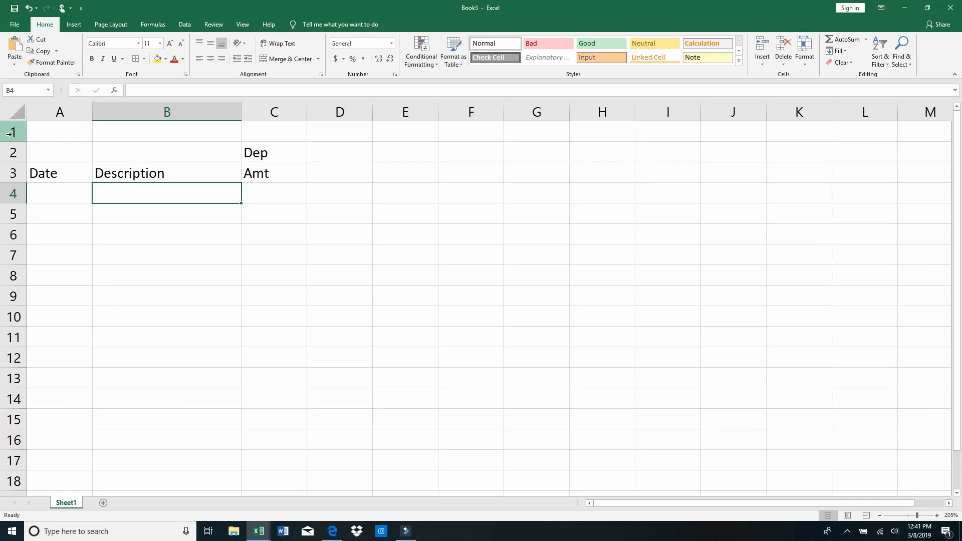
Step: Center the contents of rows 1 through 3 horizontally
drag(14, 131, 14, 179)
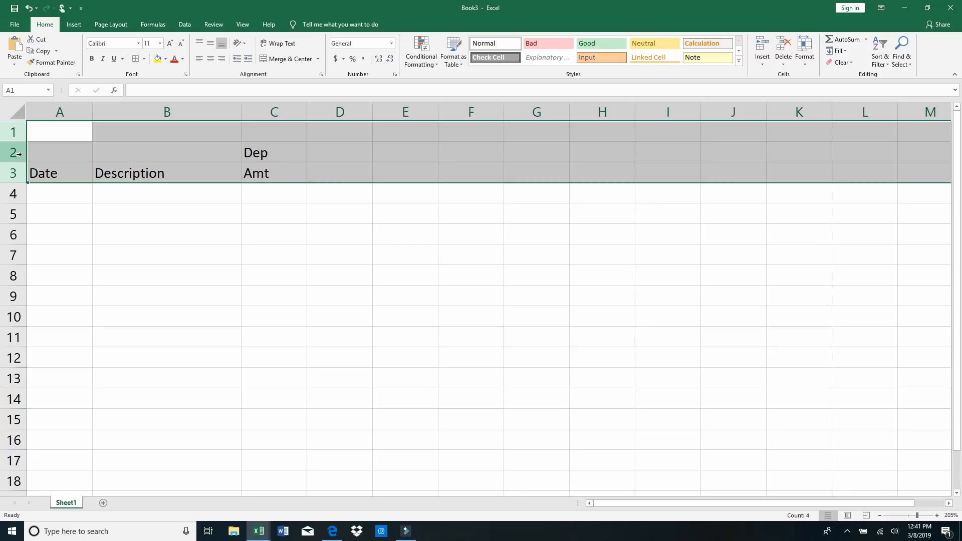
click(210, 59)
click(180, 241)
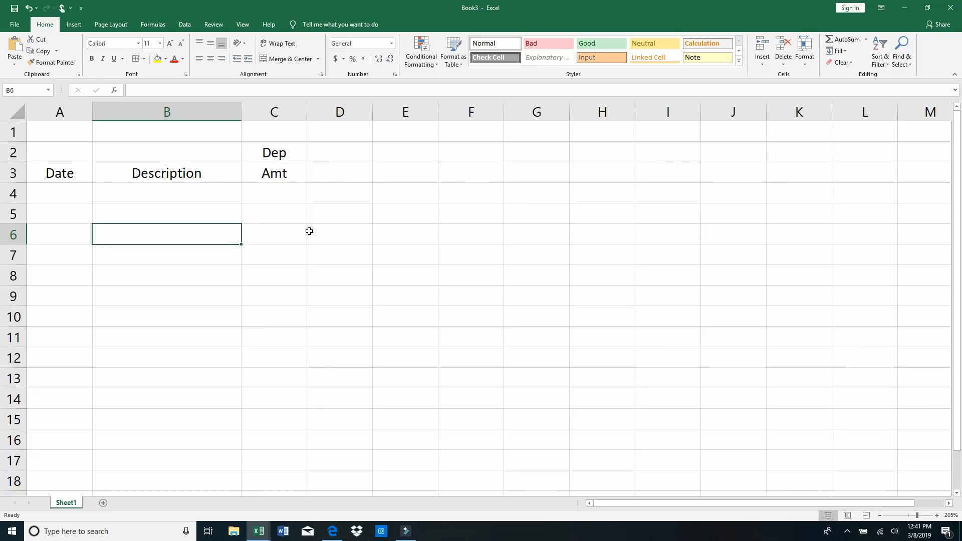
Step: Fill the whole of column D with light gray as a divider
right_click(340, 111)
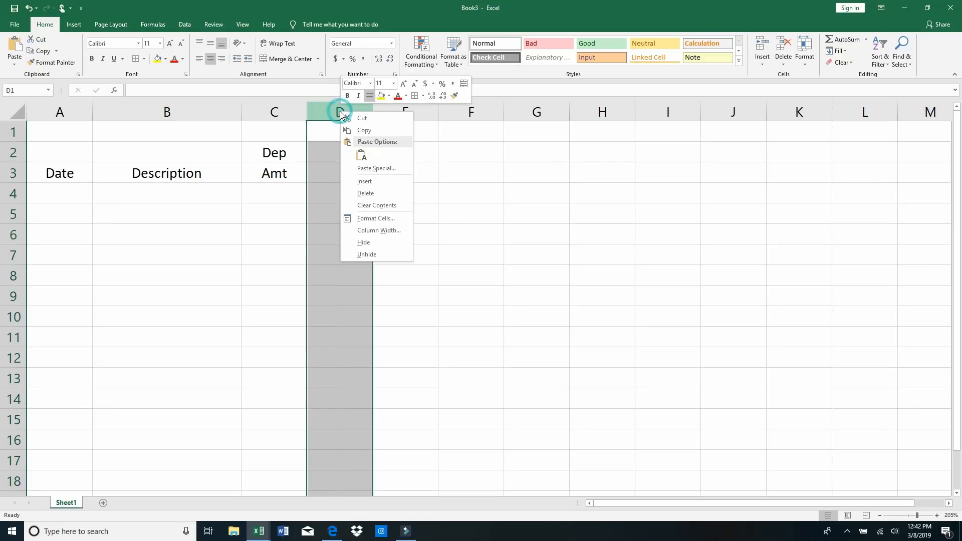
click(370, 219)
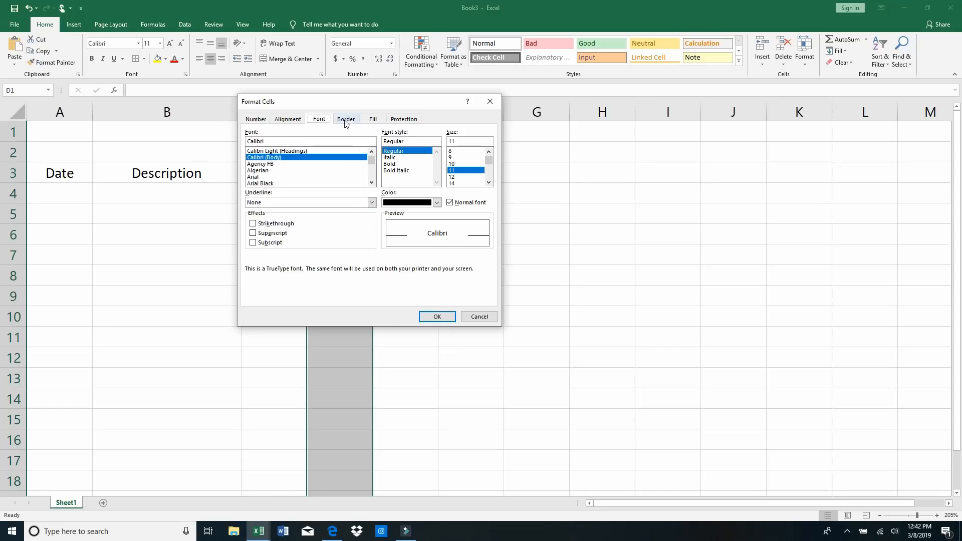
click(374, 120)
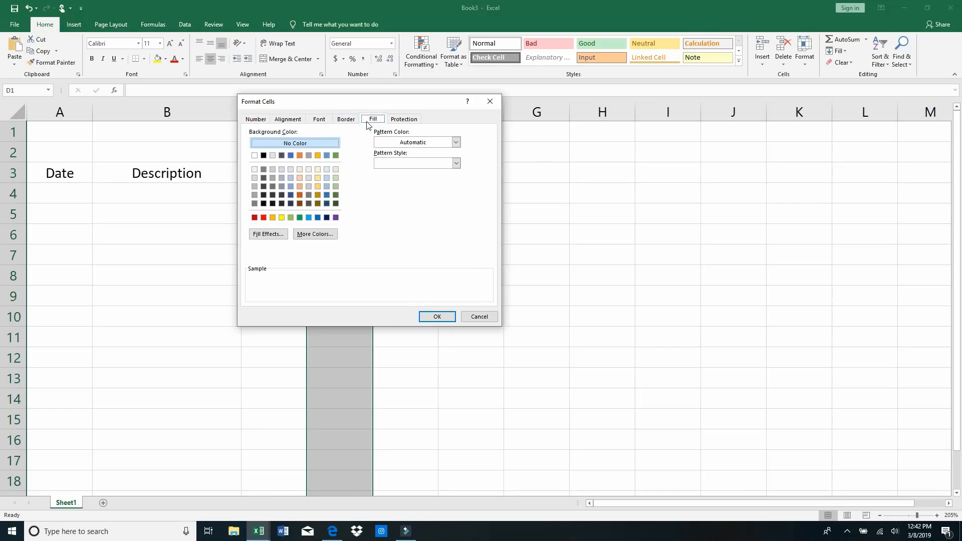
click(273, 156)
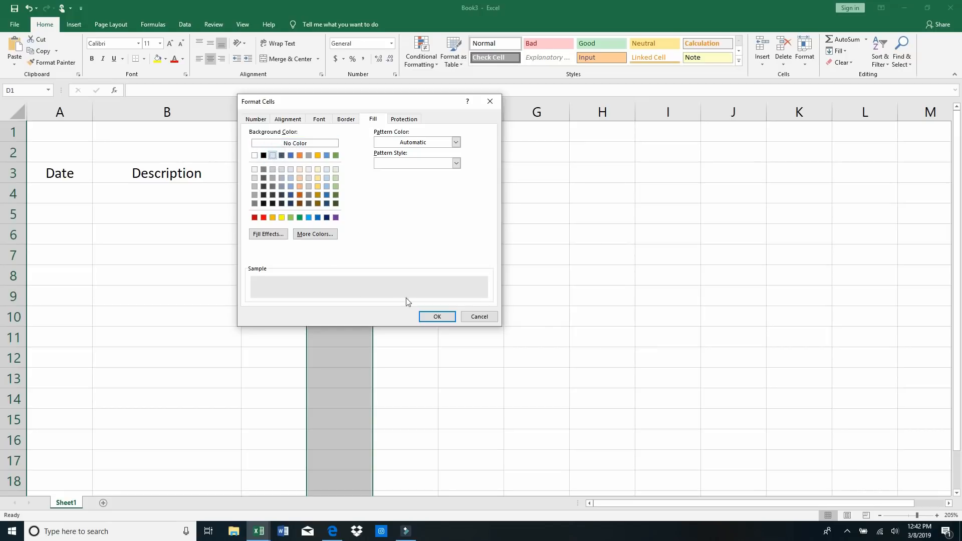
click(437, 317)
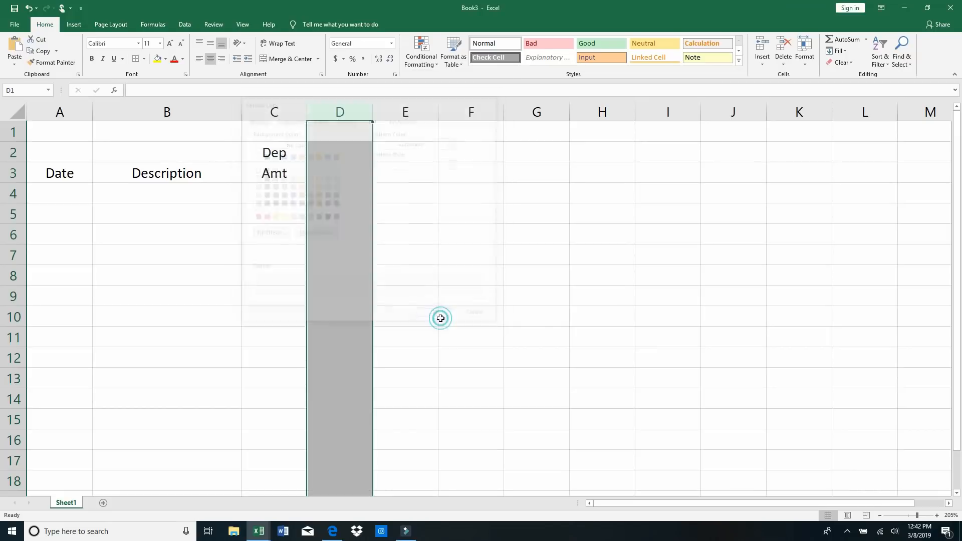
click(400, 191)
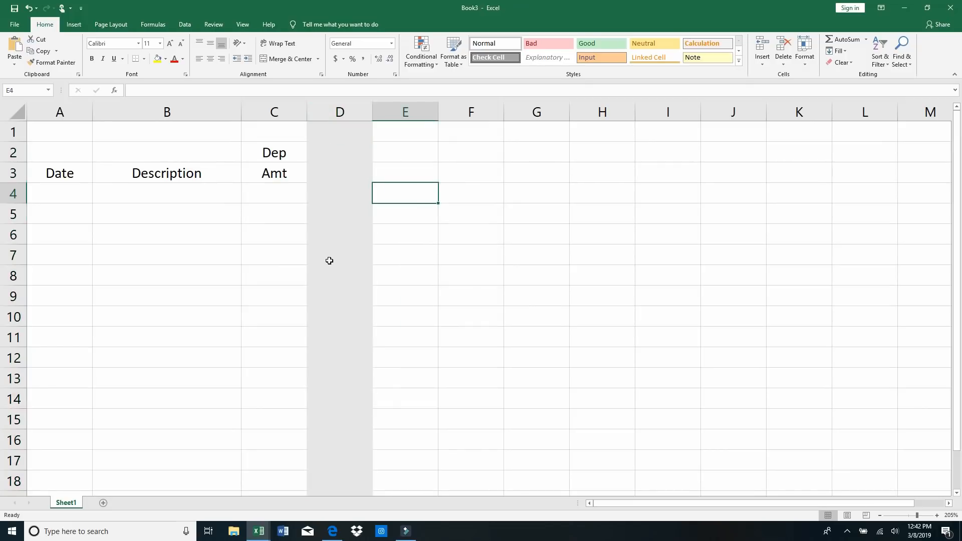
Step: Set the width of the gray column D to 1
right_click(339, 113)
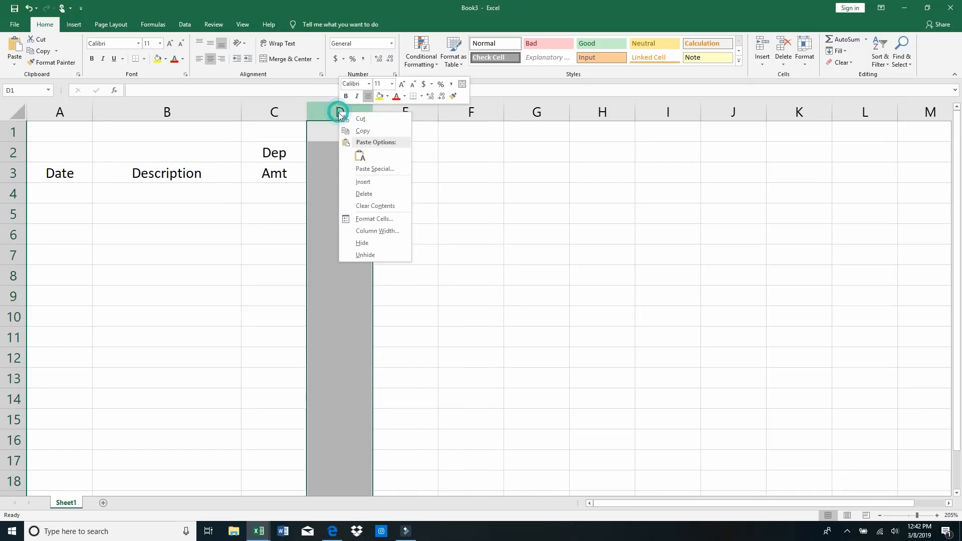
click(367, 231)
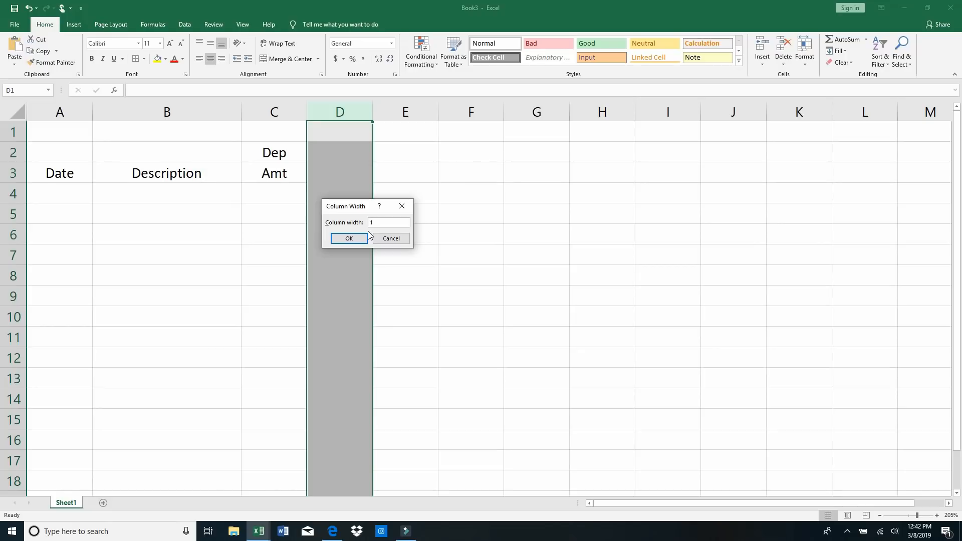
click(357, 238)
click(360, 196)
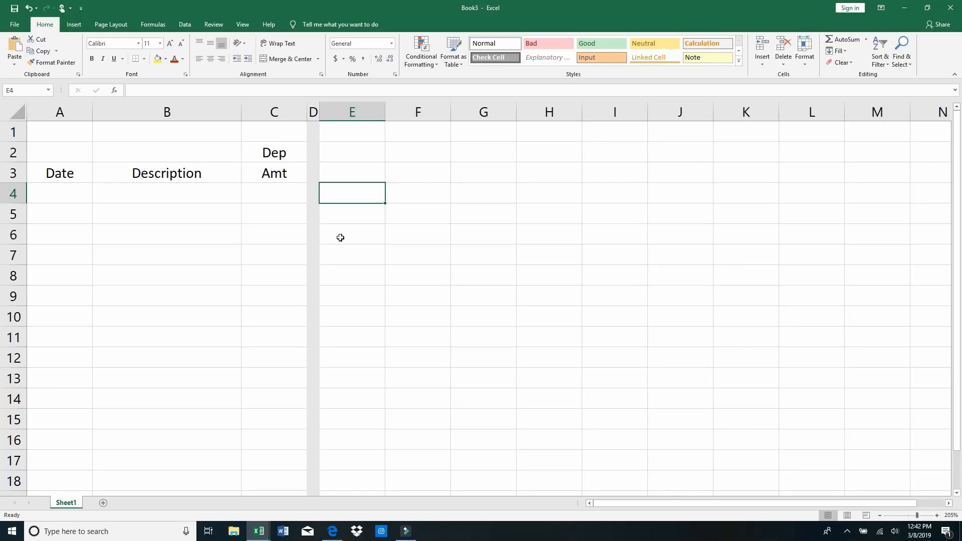
Step: Enter the category heading Sewer in cell E2 and Amt below it in E3
click(345, 155)
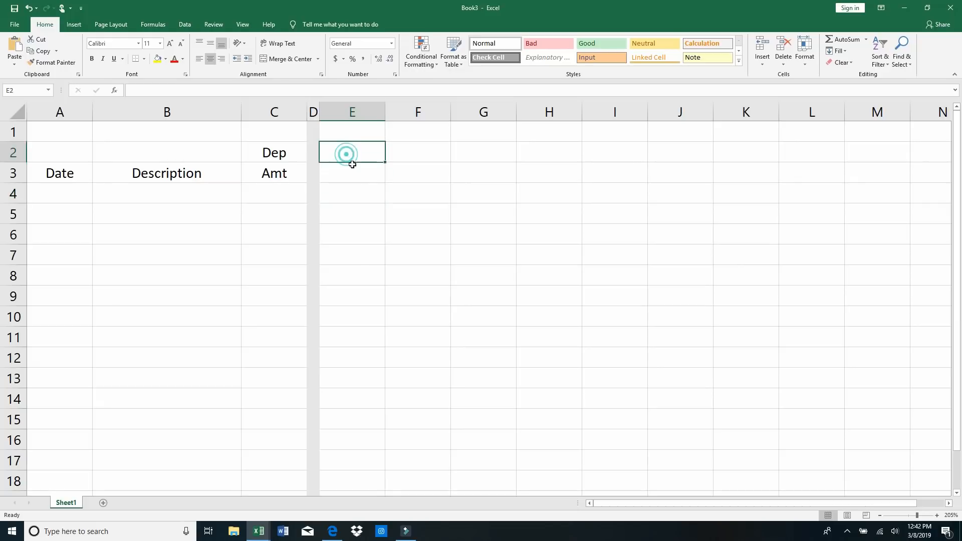
text(Sewer)
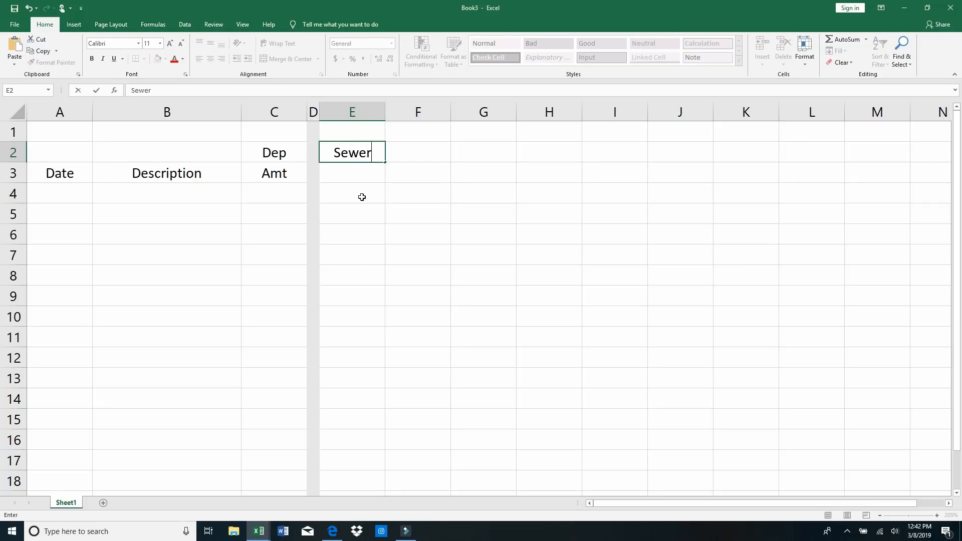
key(Return)
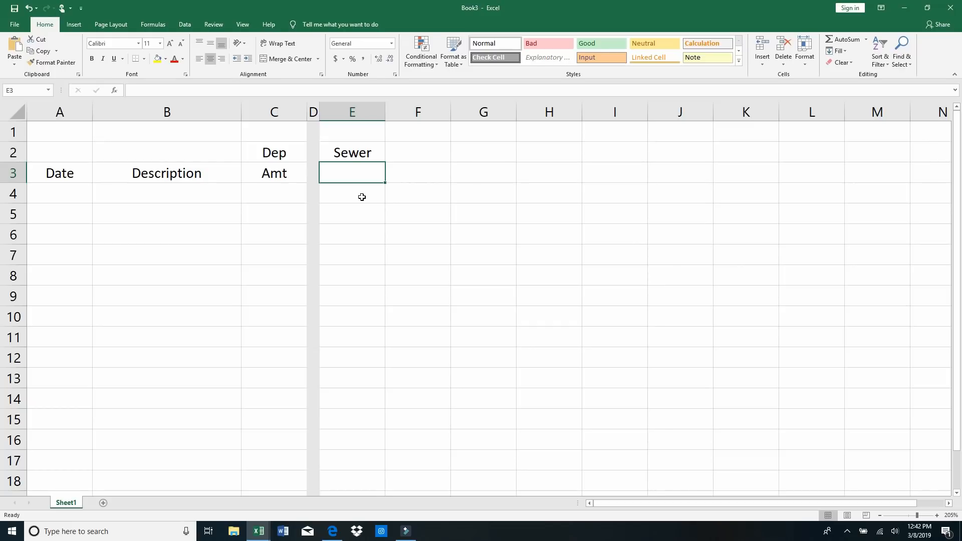
text(Amt)
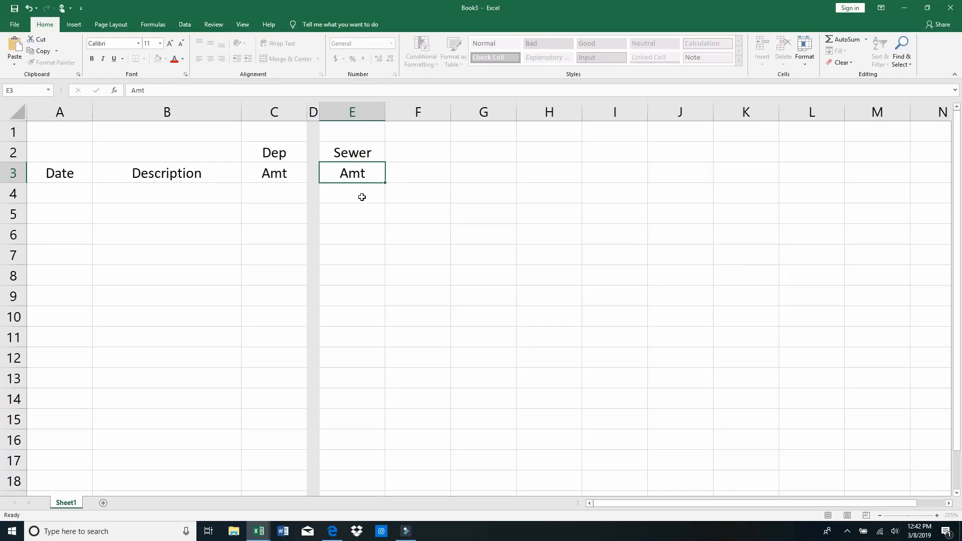
Step: Enter the heading Bal in cell F3 and the amount 7.5 above it in F2
key(Tab)
text(Bal)
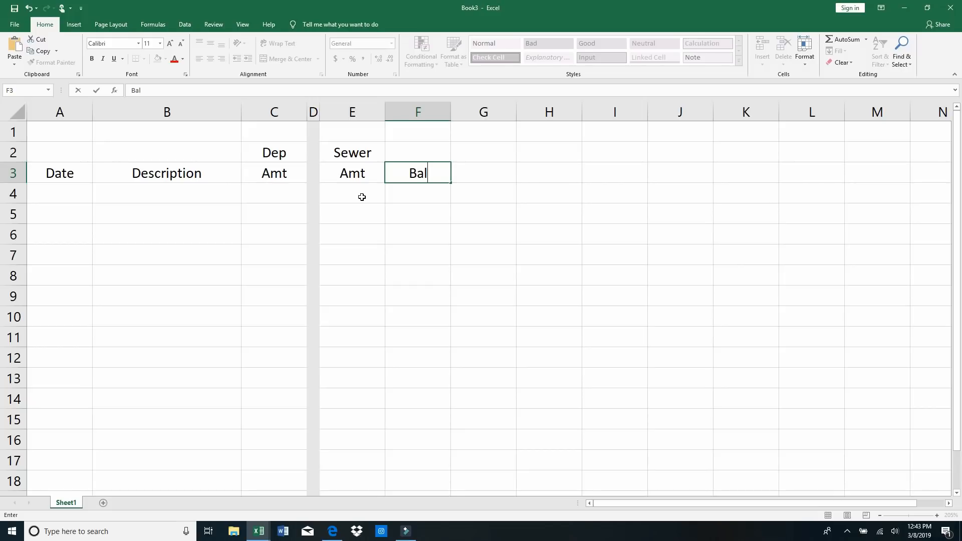
key(Up)
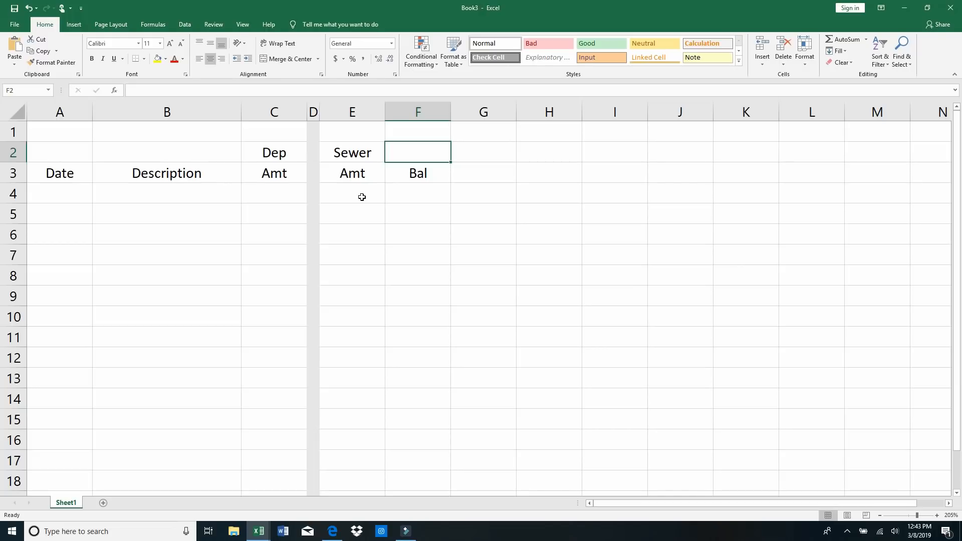
text(7.5)
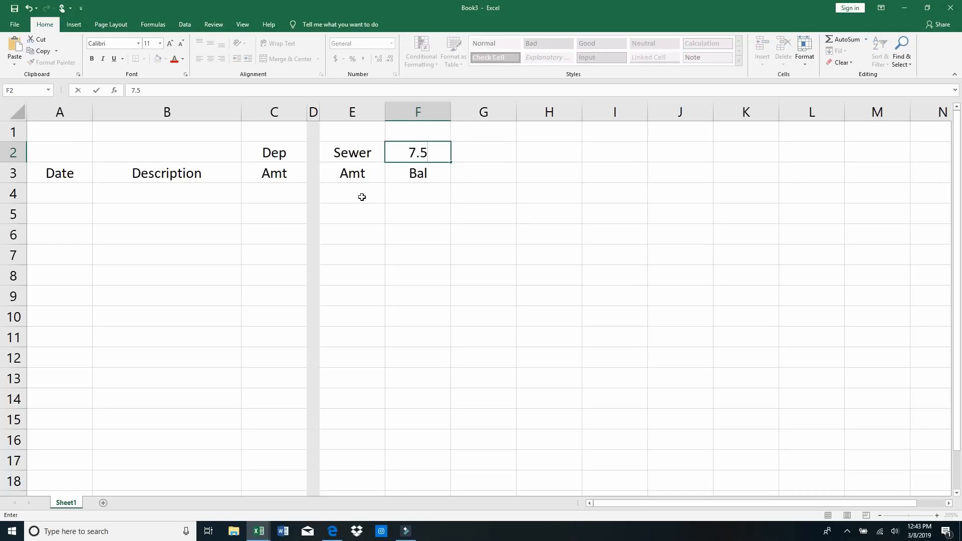
key(Return)
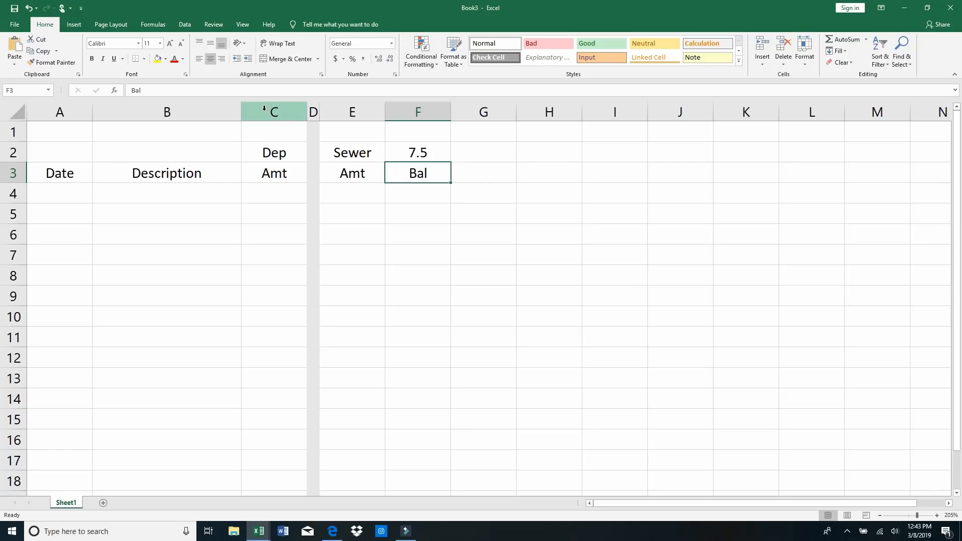
Step: Format columns C through N as Currency with the $ symbol, two decimal places and negative numbers in red without a minus sign
drag(264, 109, 932, 106)
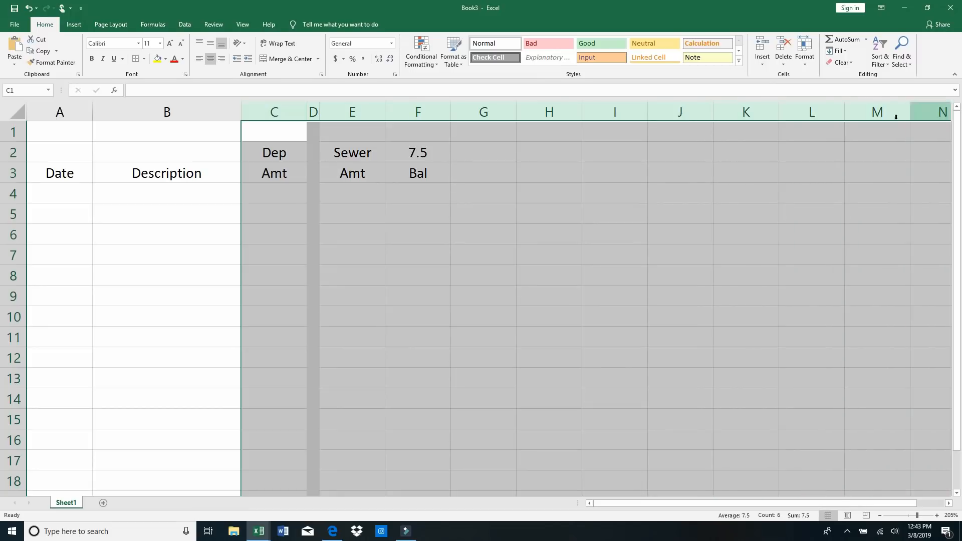
right_click(516, 111)
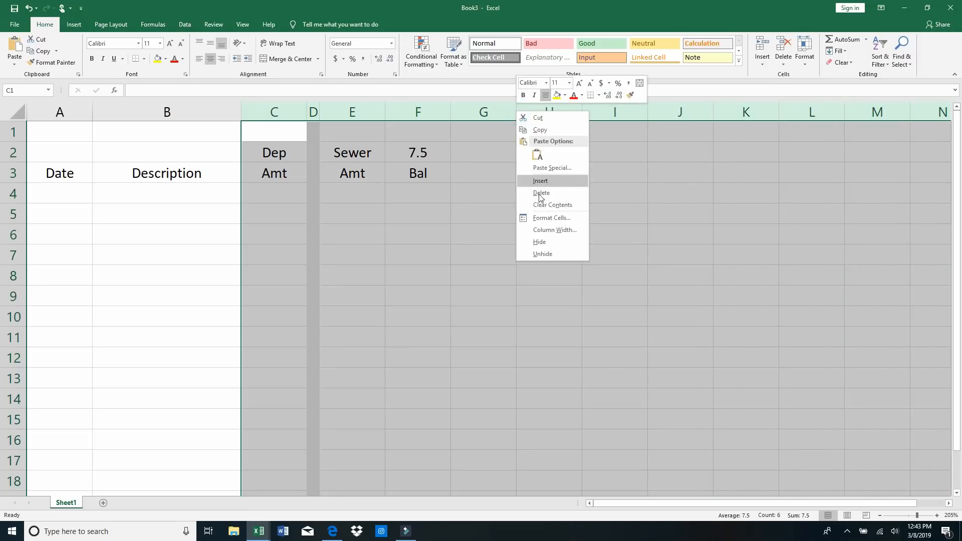
click(547, 219)
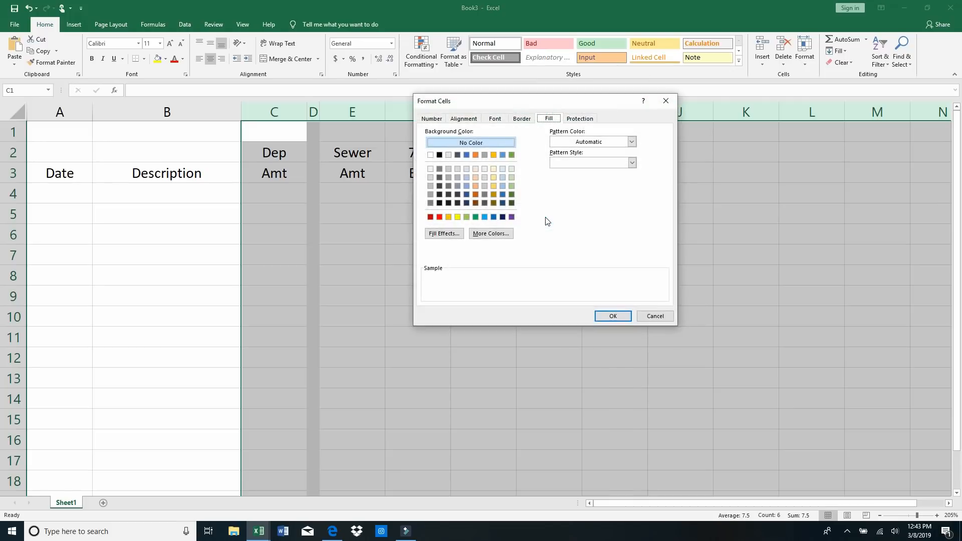
click(432, 119)
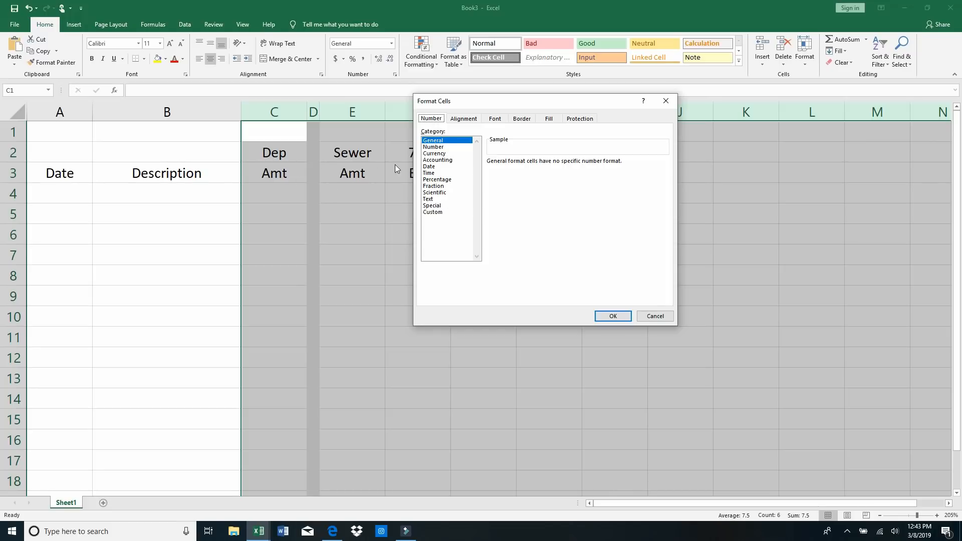
click(430, 167)
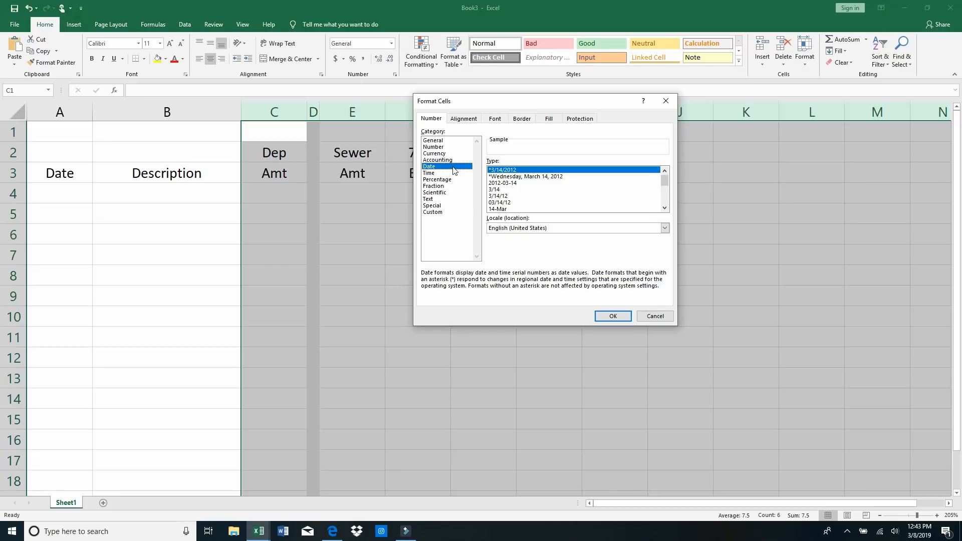
click(441, 155)
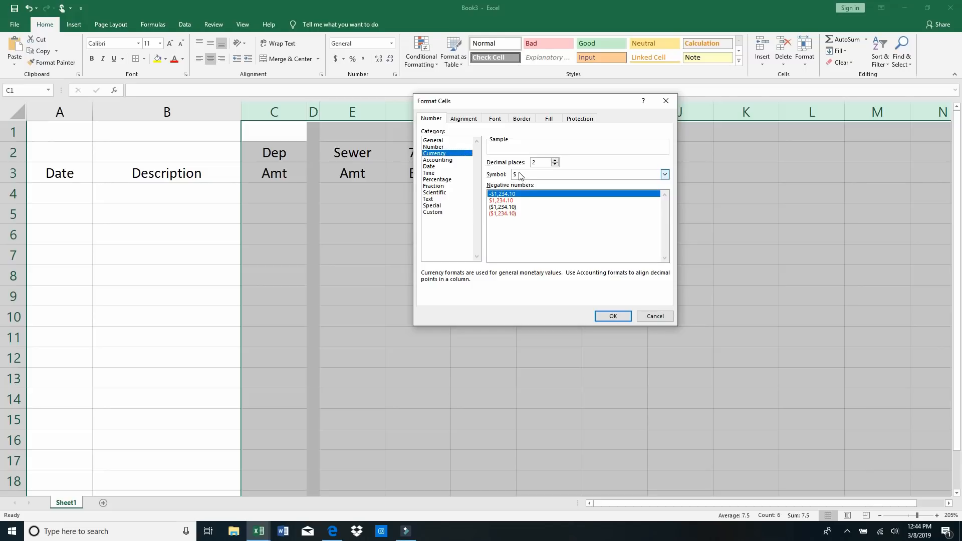
click(502, 202)
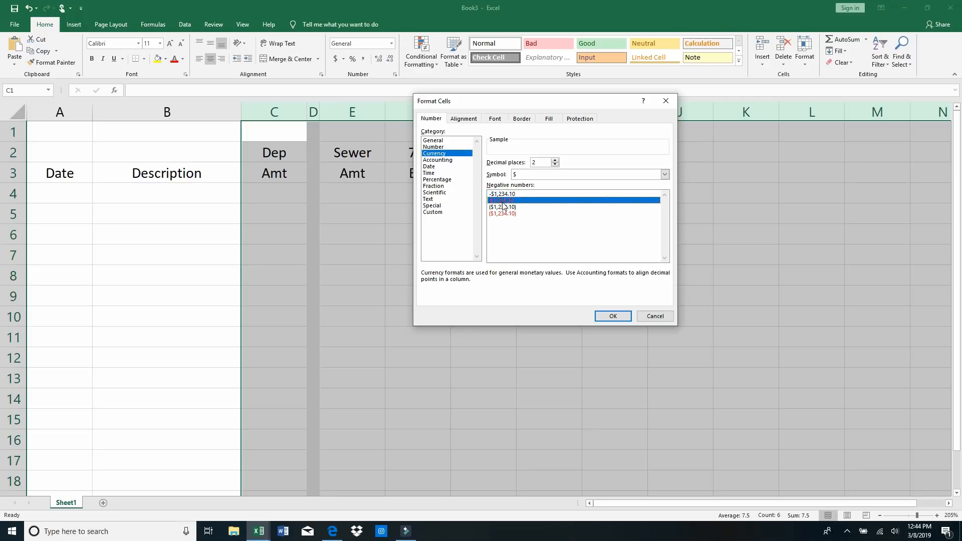
click(613, 317)
click(501, 234)
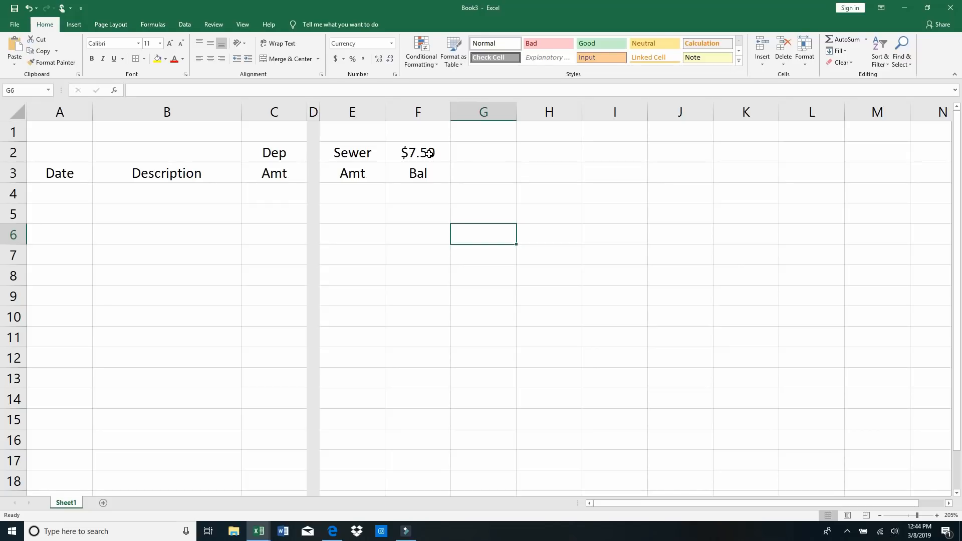
Step: Fill the whole of column G with light gray and set its width to 1 as a divider
right_click(488, 113)
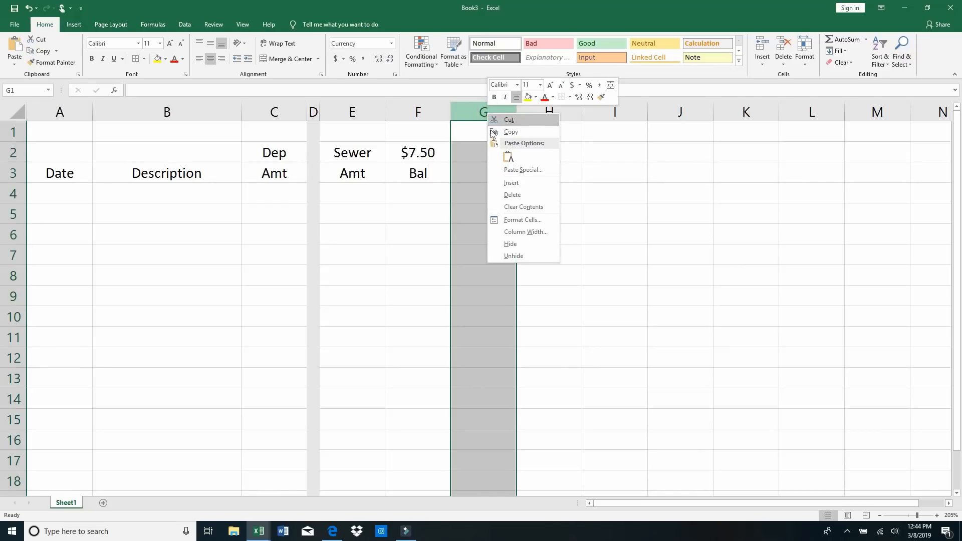
click(523, 220)
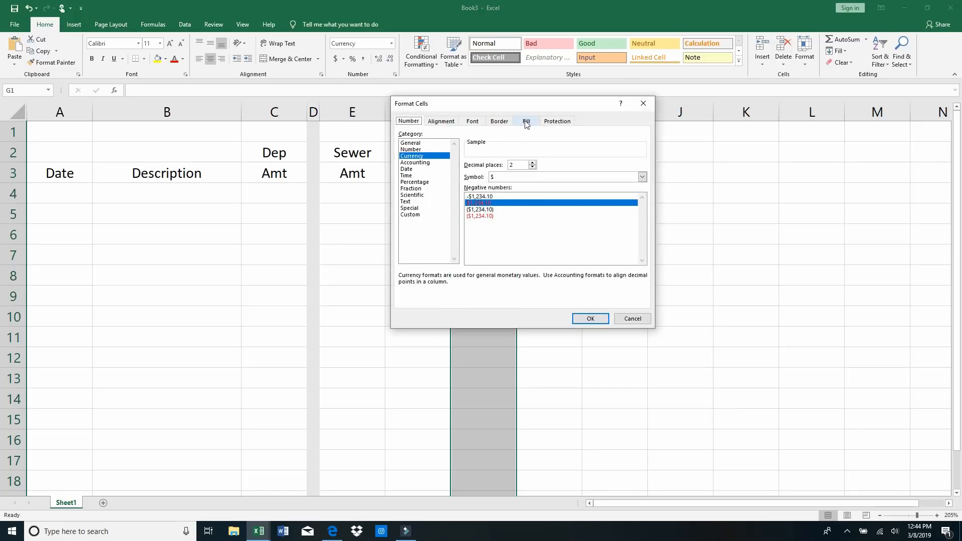
click(526, 122)
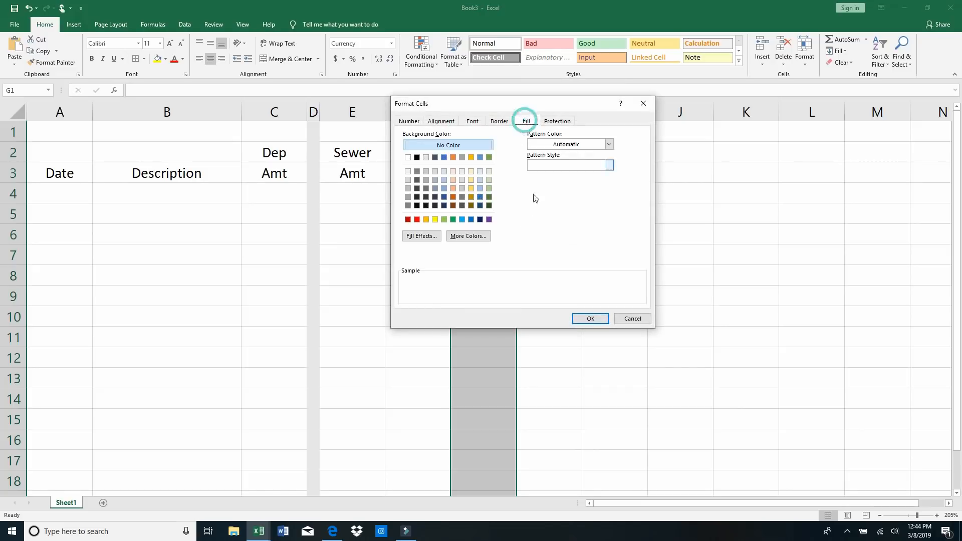
click(426, 158)
click(589, 319)
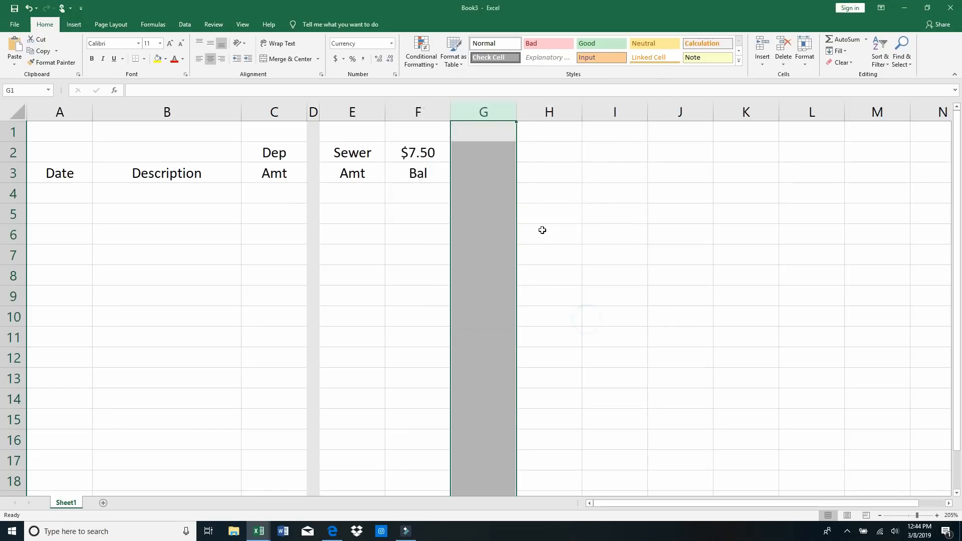
right_click(479, 112)
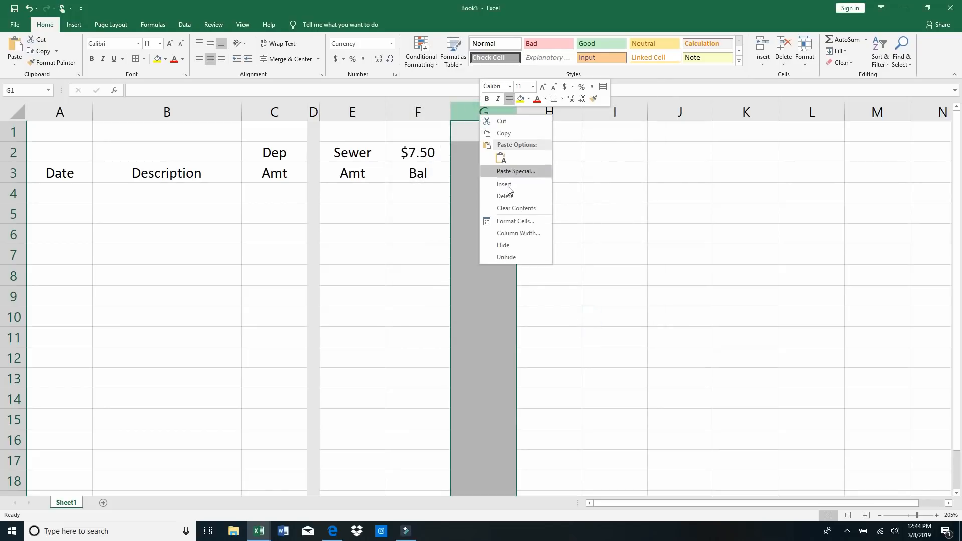
click(518, 233)
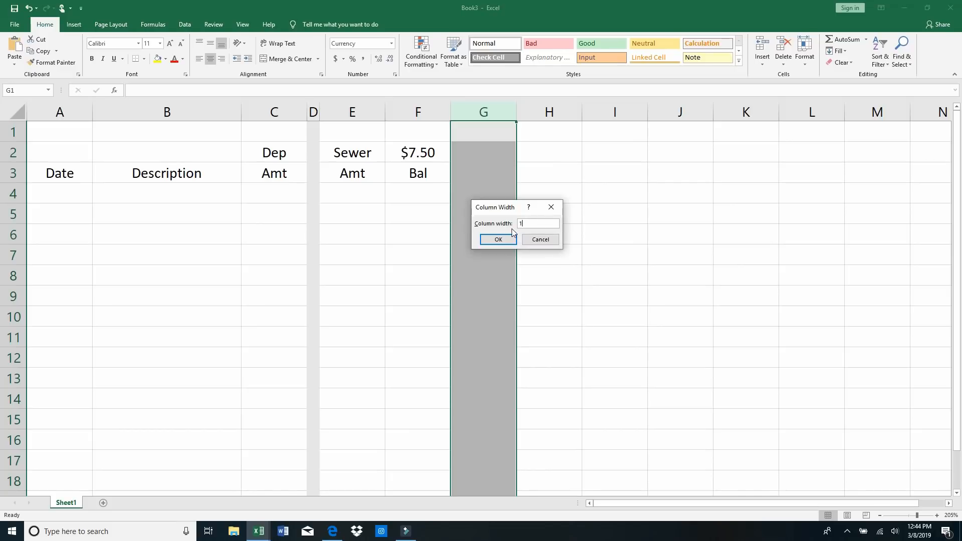
click(496, 240)
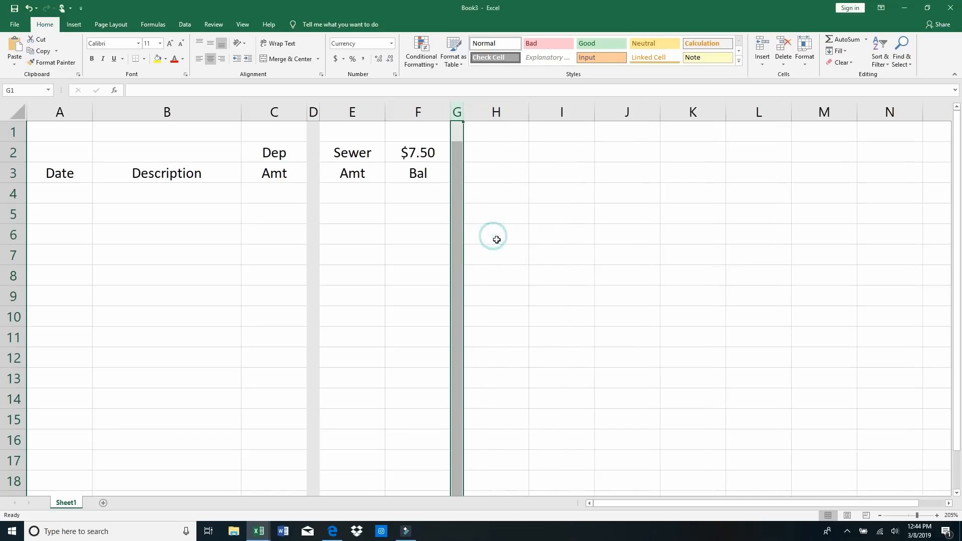
Step: Enter the category heading Savings in cell H2 and Amt below it in H3
click(494, 150)
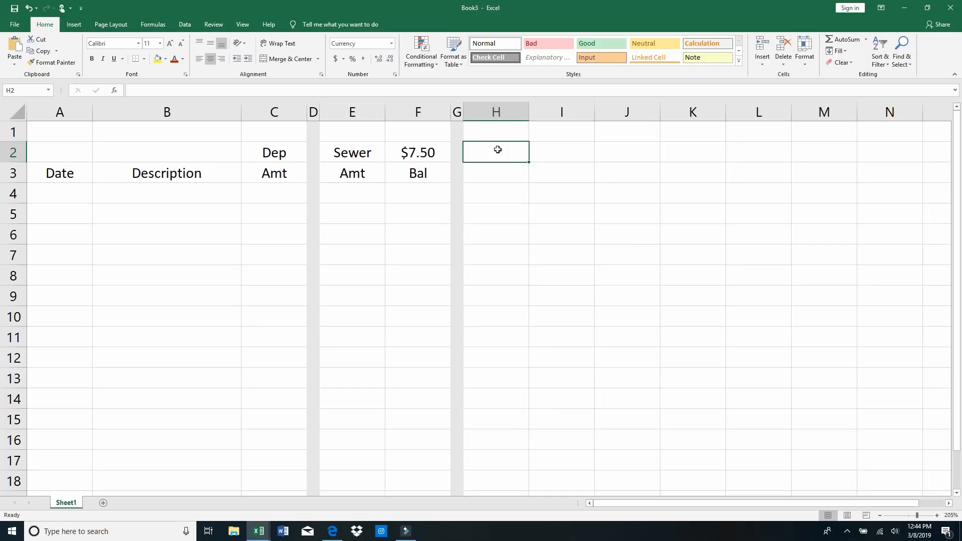
text(Savings)
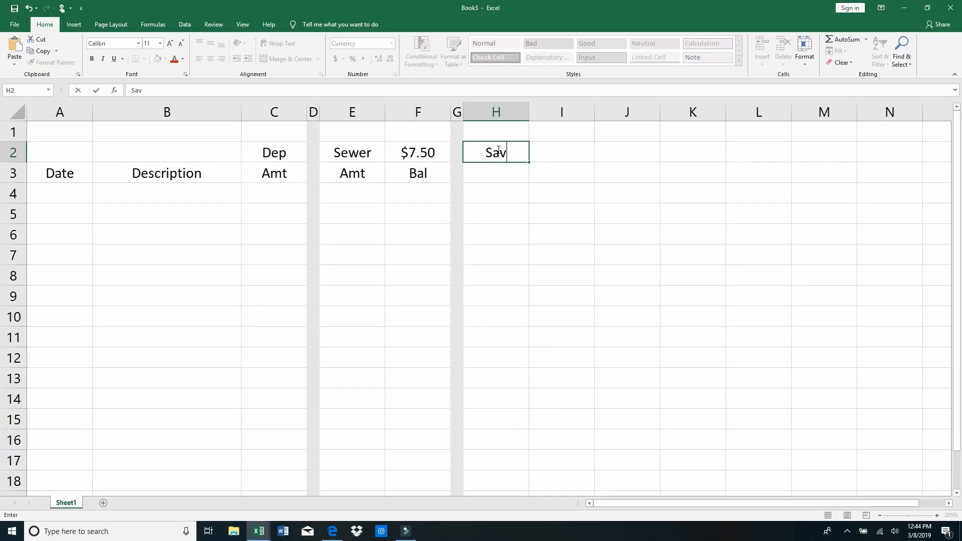
click(490, 175)
text(Amt)
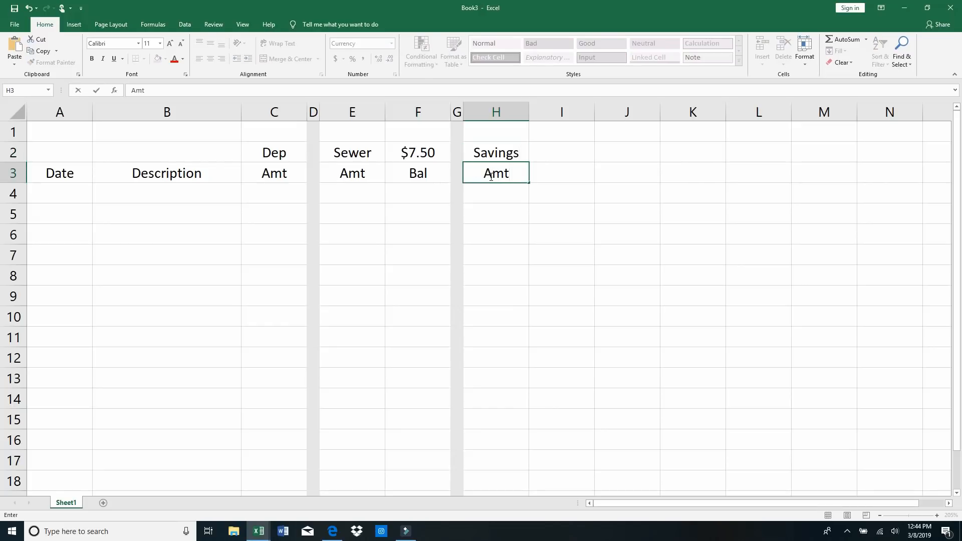
Step: Enter the heading Bal in cell I3 and the amount 50 above it in I2
key(Tab)
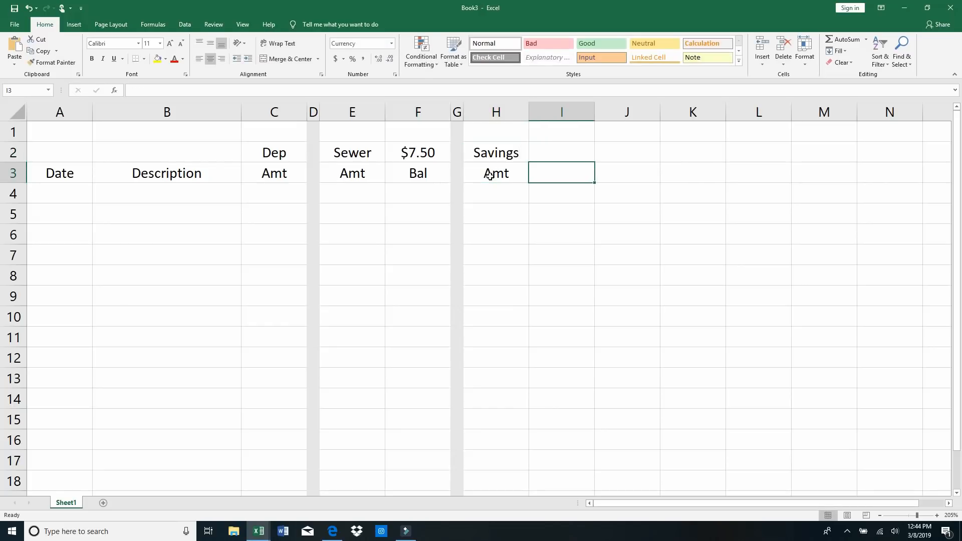
text(Bal)
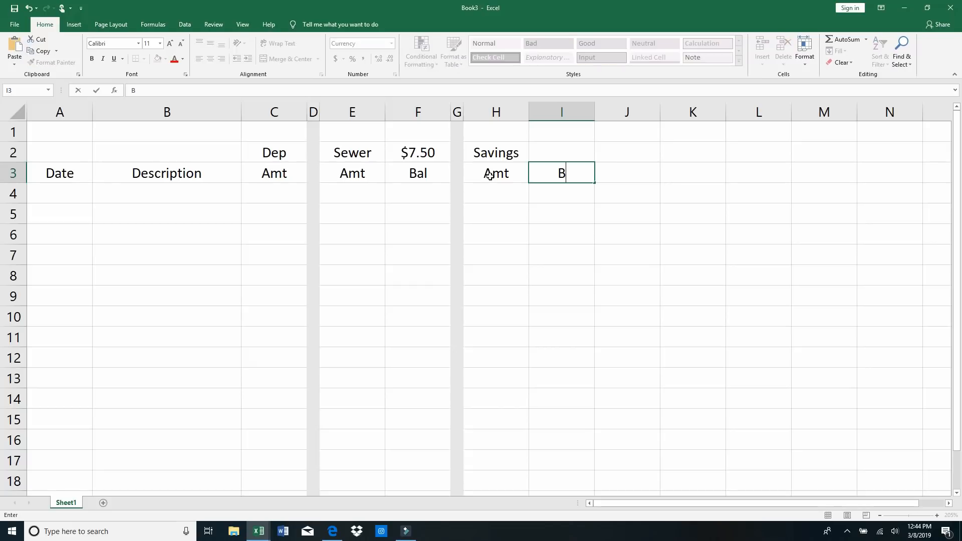
click(553, 149)
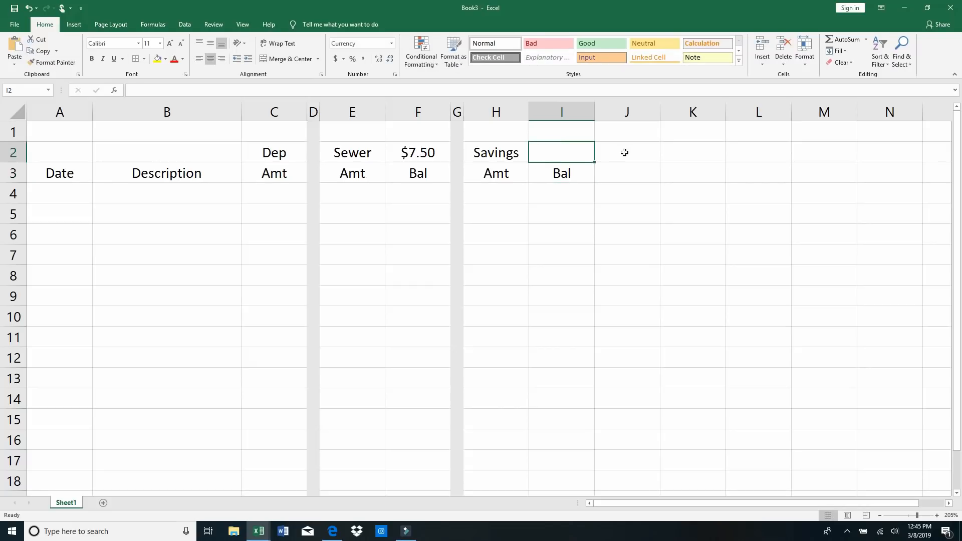
text(50)
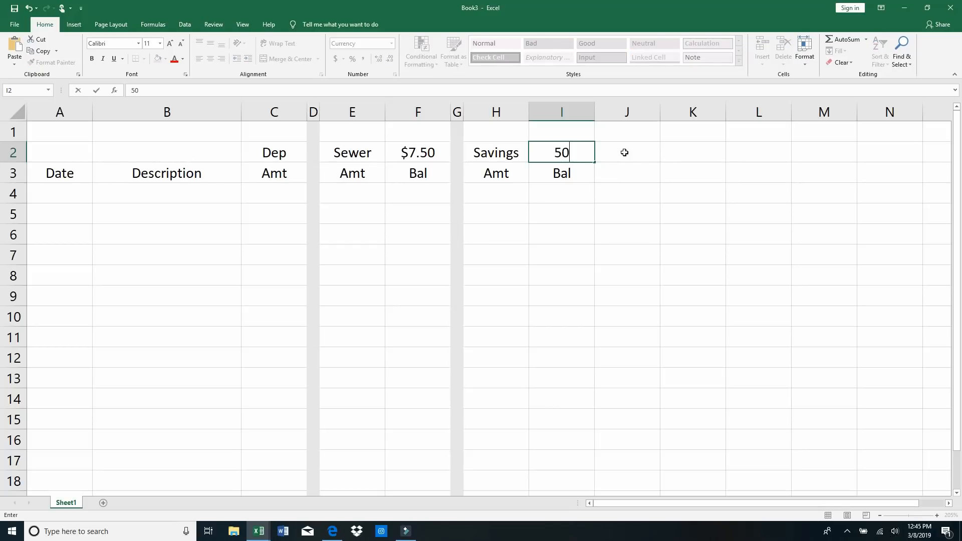
key(Return)
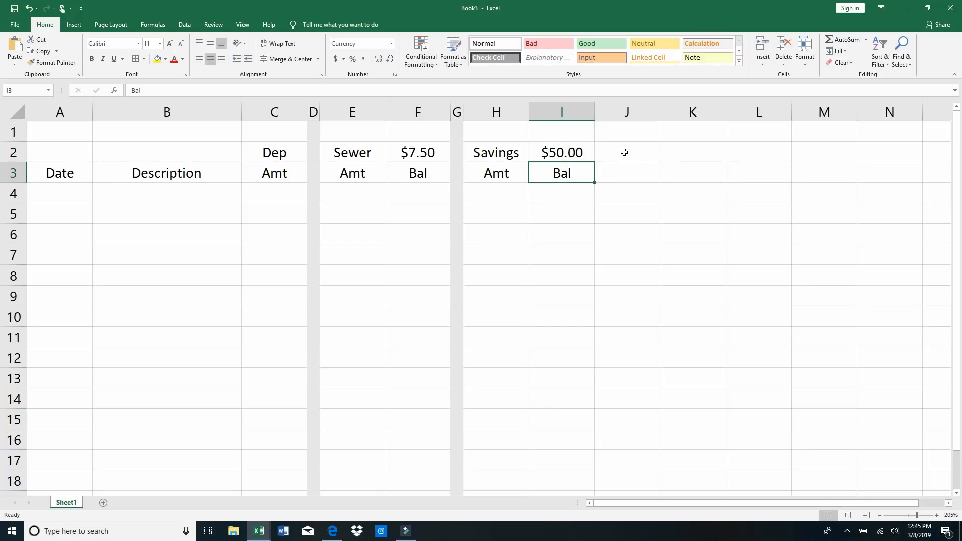
Step: Fill the whole of column J with light gray and set its width to 1 as a divider
click(626, 112)
right_click(625, 112)
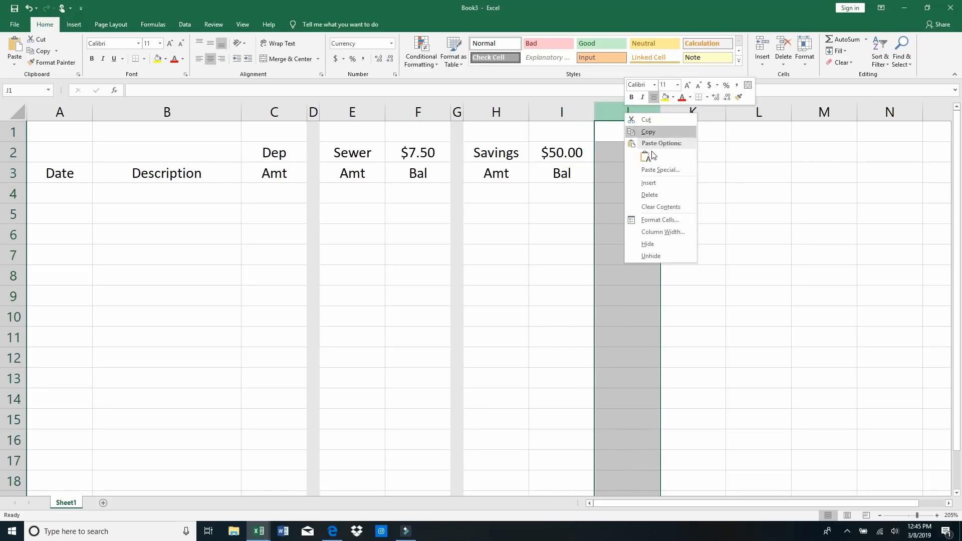
click(668, 224)
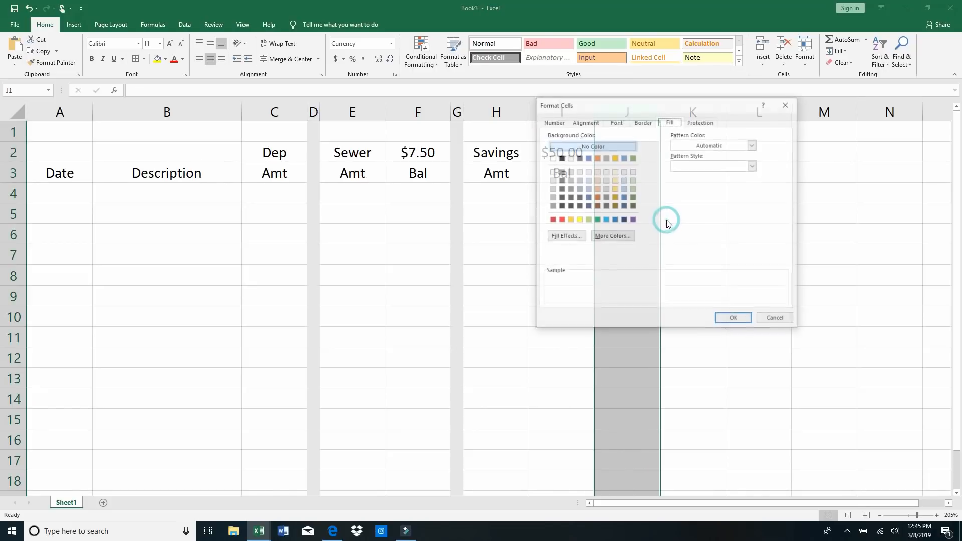
click(570, 159)
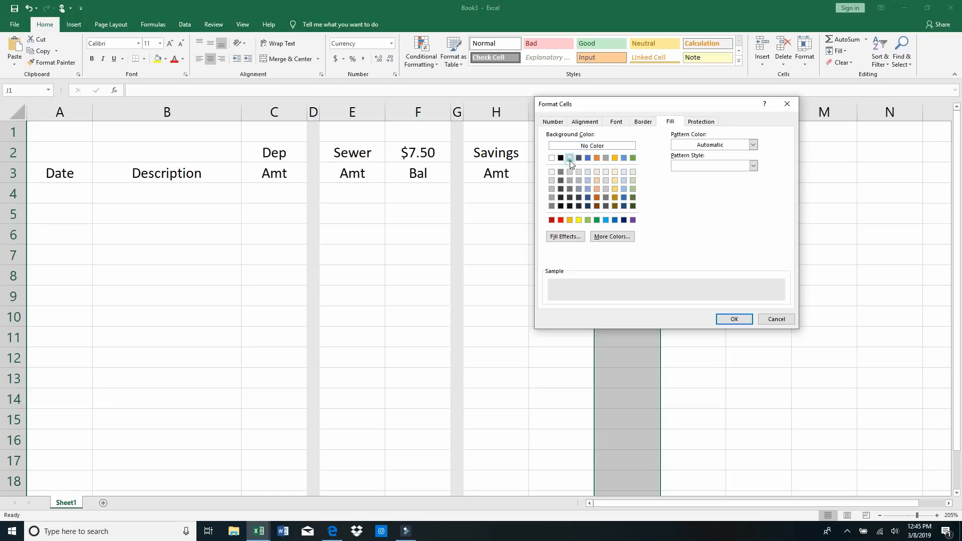
click(735, 320)
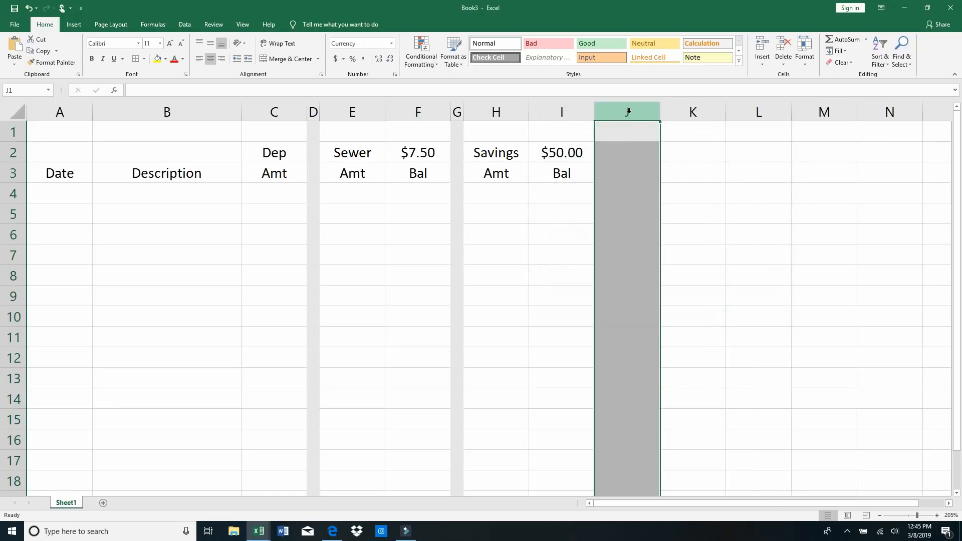
right_click(629, 113)
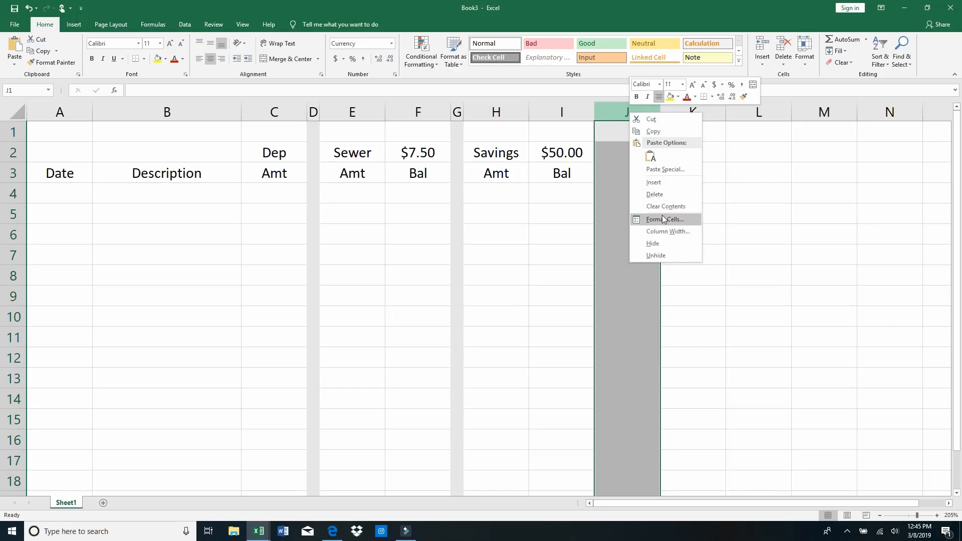
click(667, 230)
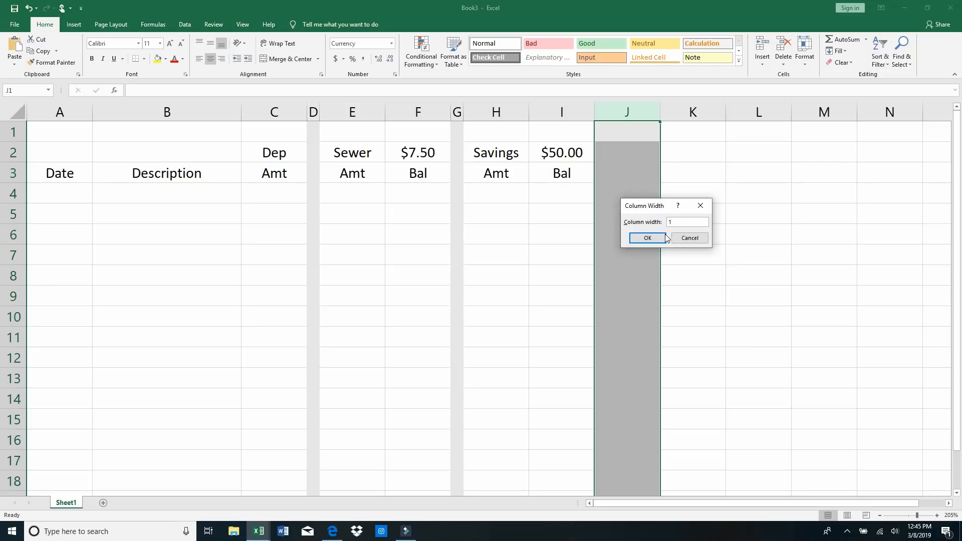
click(661, 237)
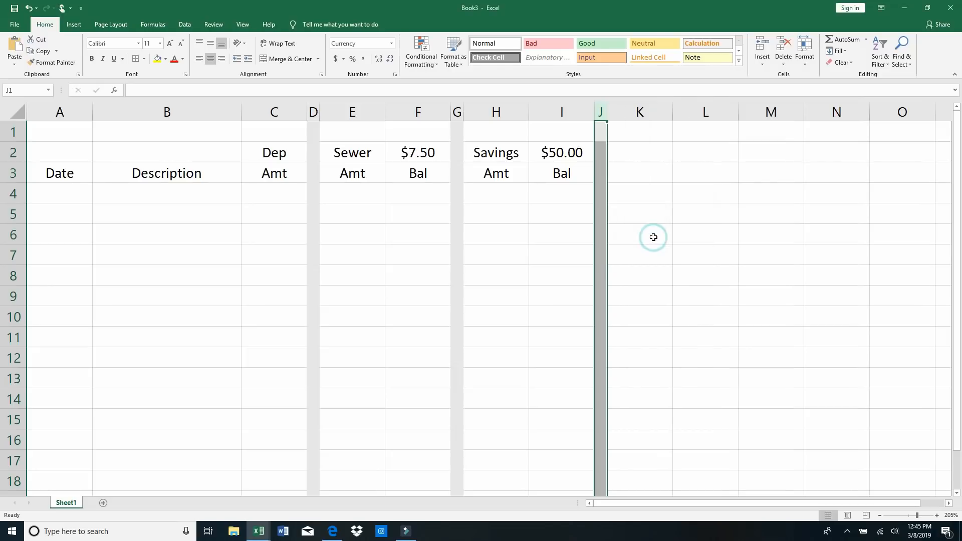
Step: Enter the category heading Prop in K1 with Tax below it in K2, and the subheading Amt in K3
click(631, 153)
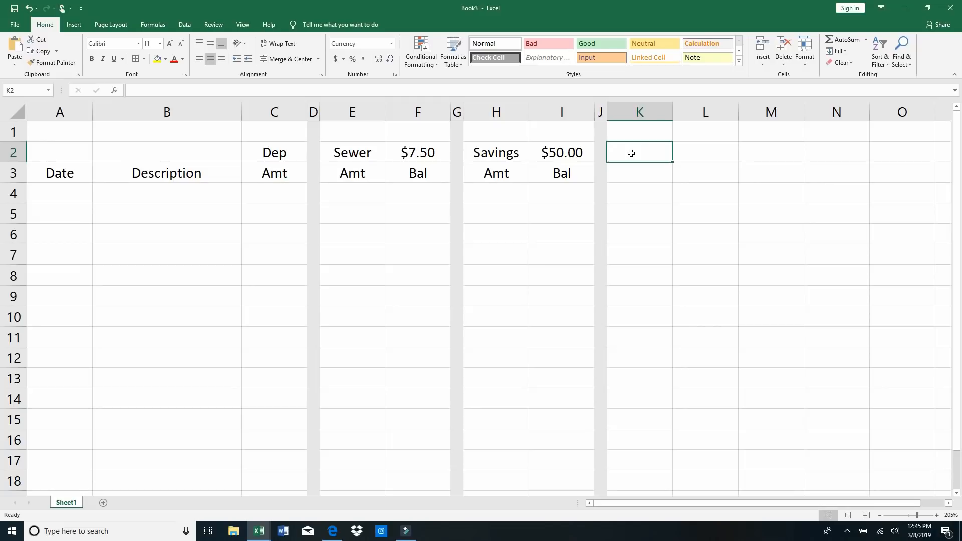
text(Prop)
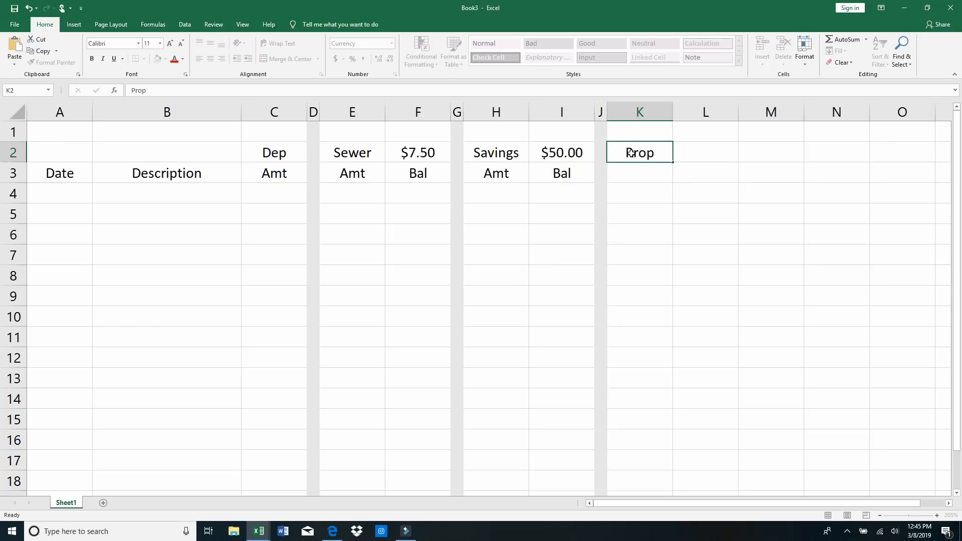
key(Up)
text(Prop)
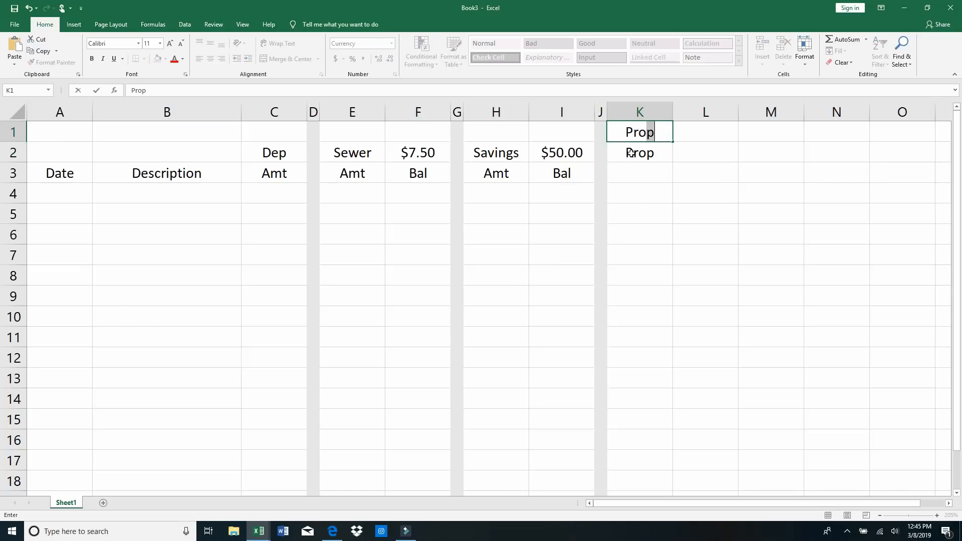
key(Return)
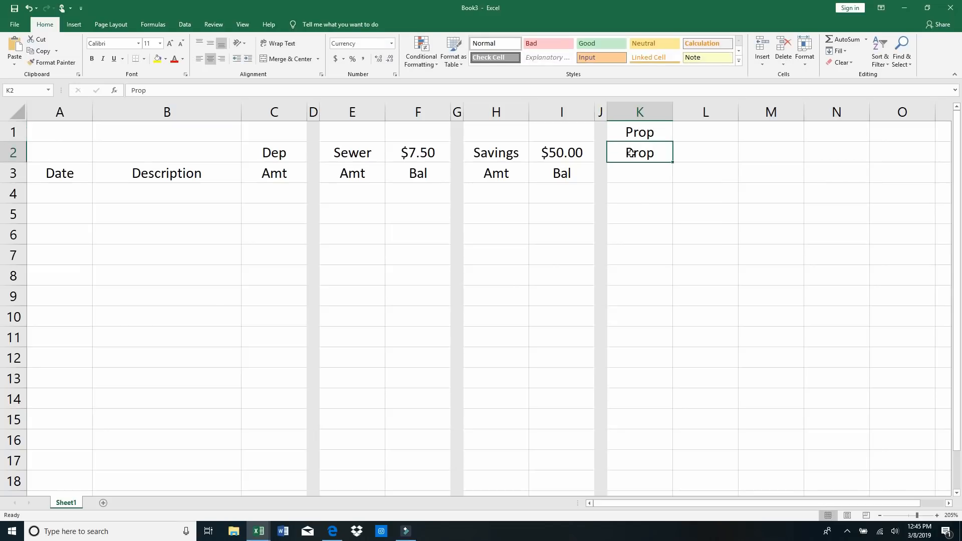
text(Tax)
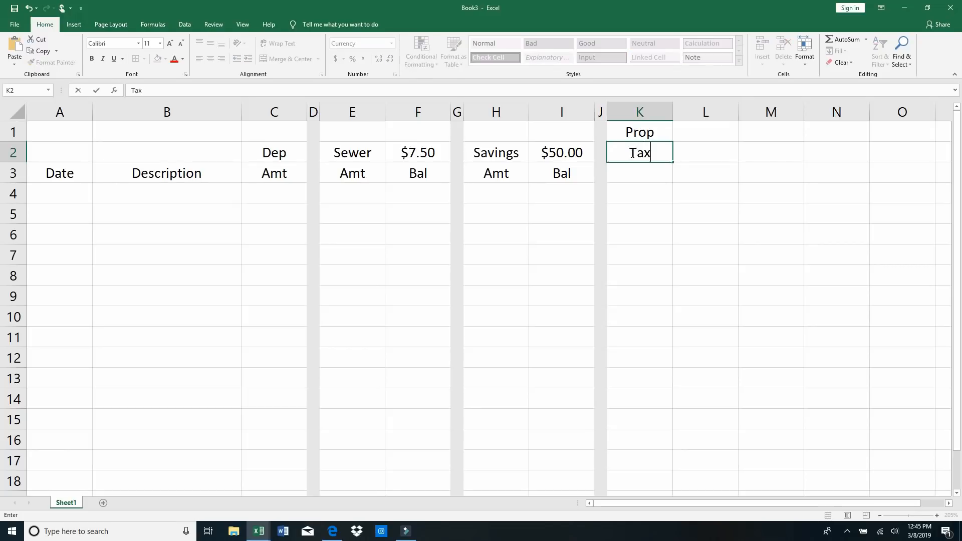
key(Return)
text(Amt)
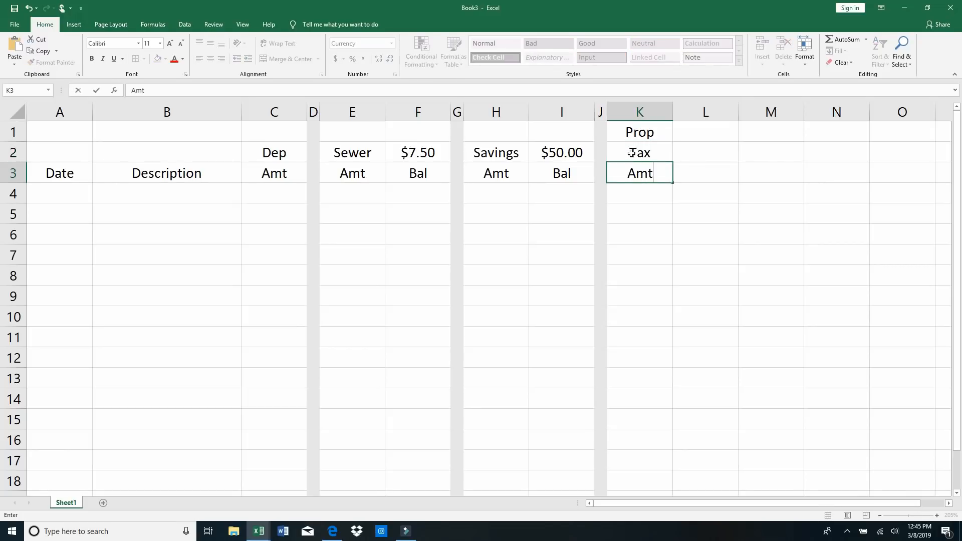
Step: Enter the heading Bal in cell L3 and the amount 60 above it in L2
key(Tab)
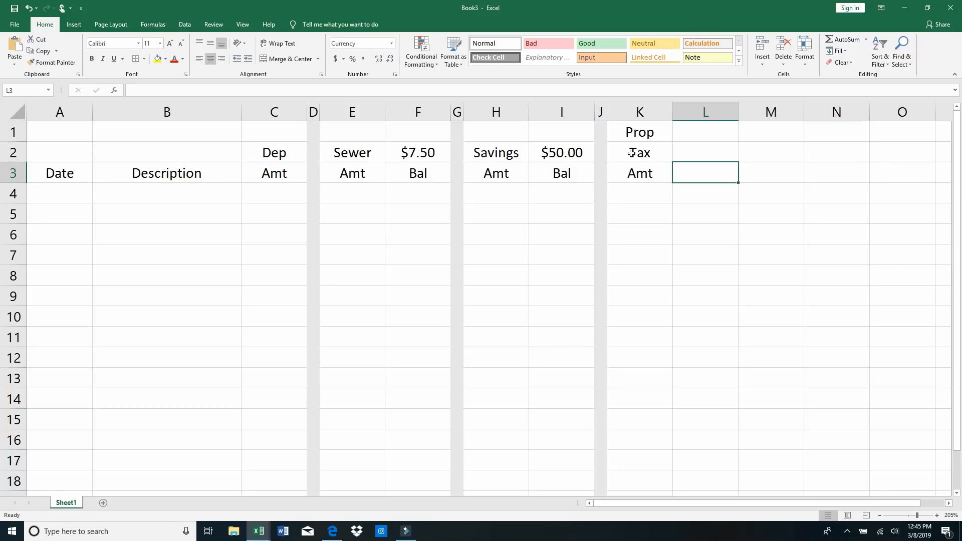
text(Bal)
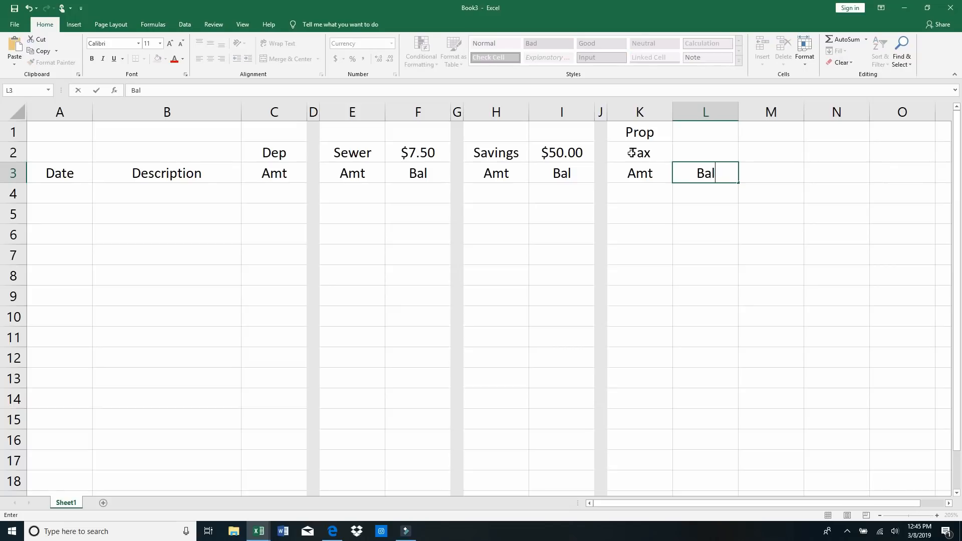
key(Up)
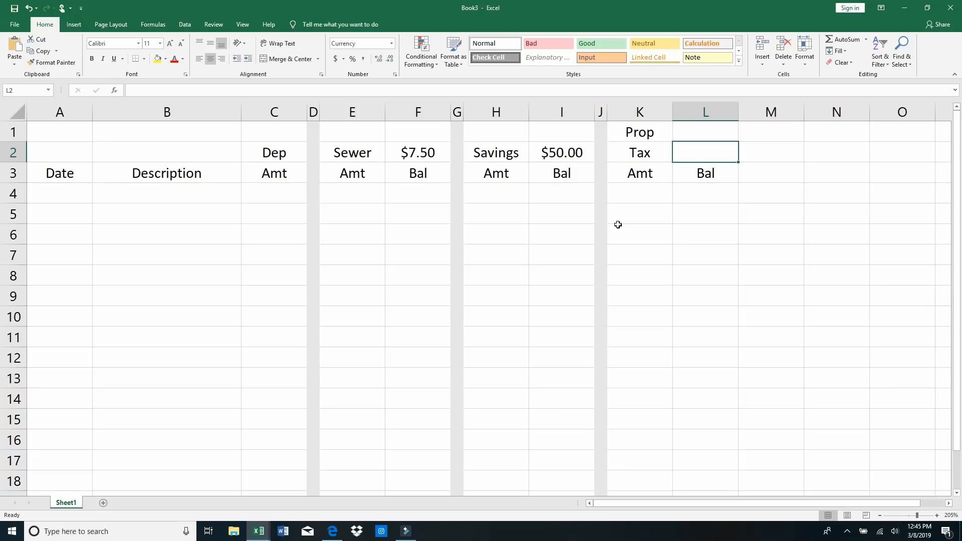
text(60)
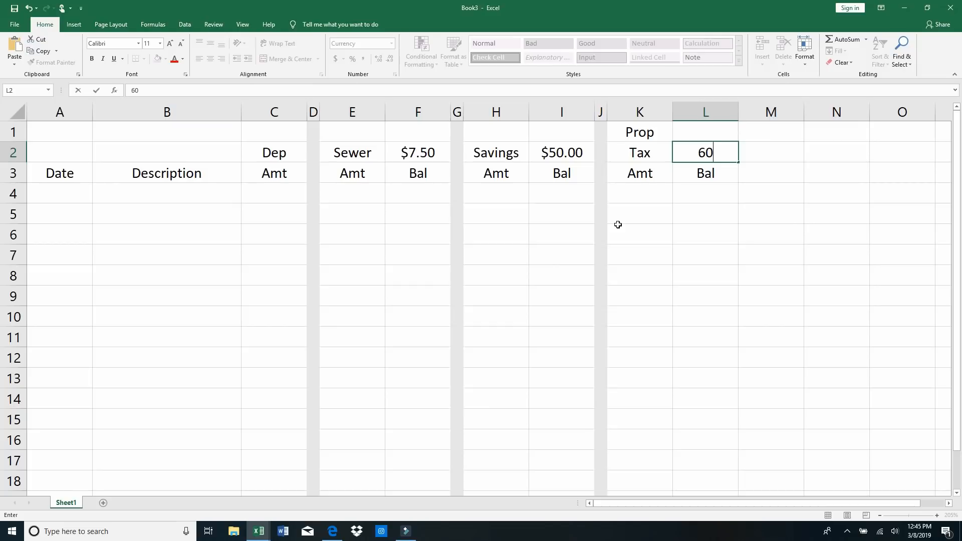
key(Return)
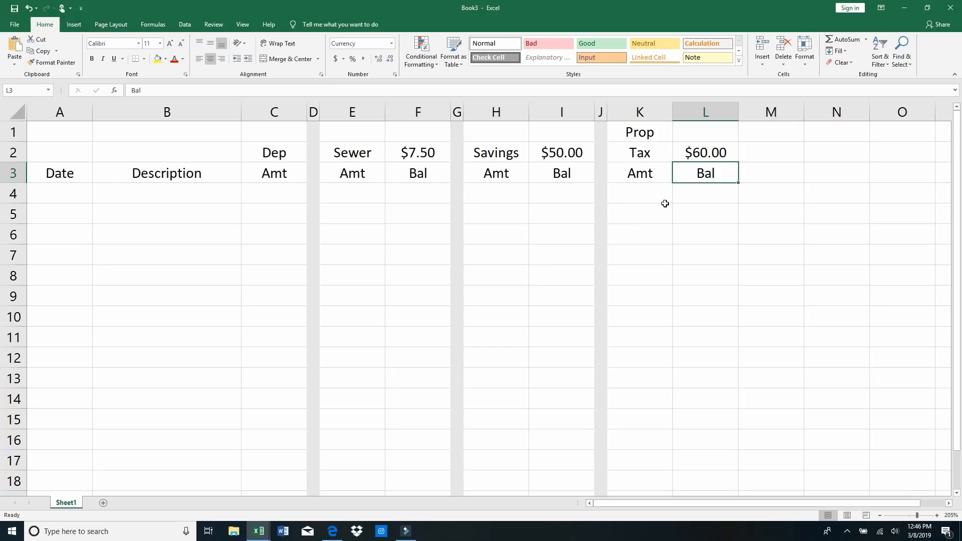
Step: Fill the whole of column M with light gray and set its width to 1 as a divider
right_click(762, 108)
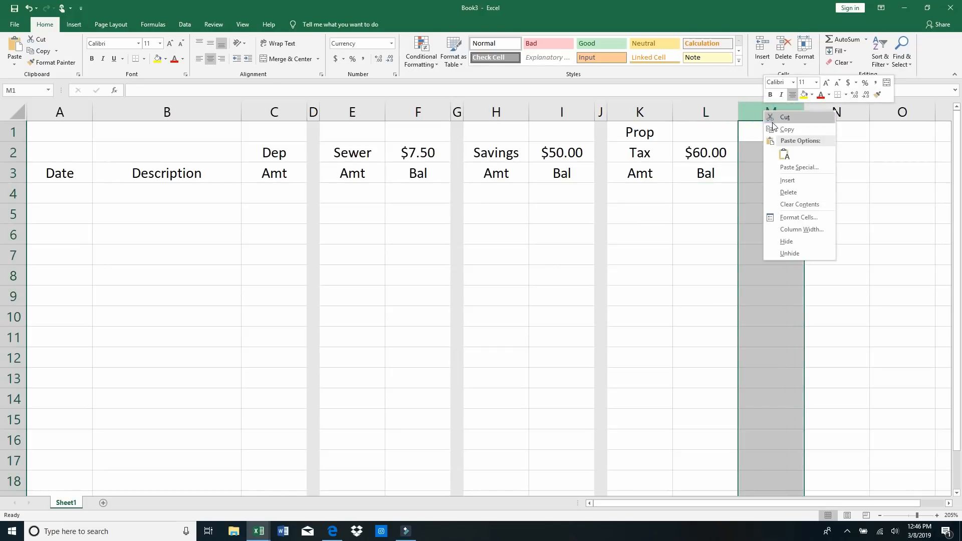
click(802, 219)
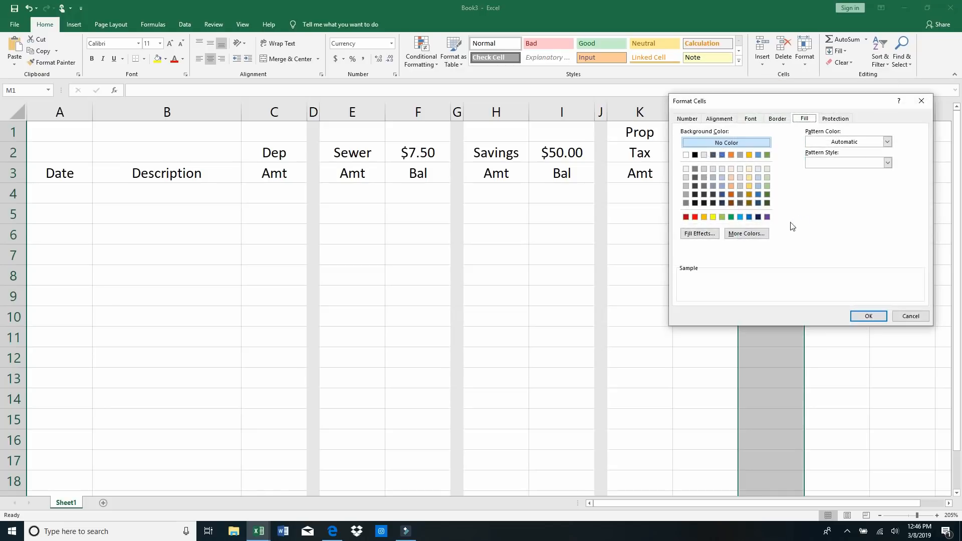
click(704, 155)
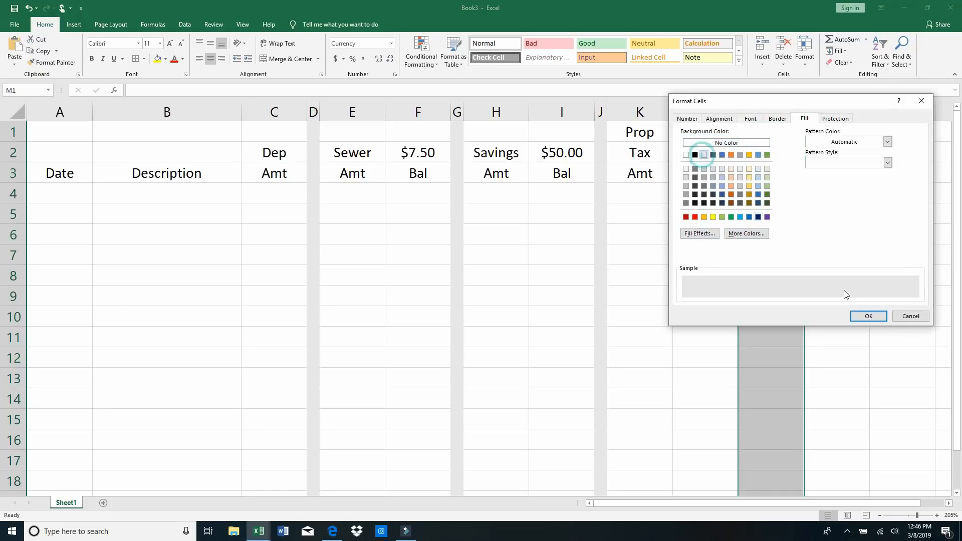
click(870, 316)
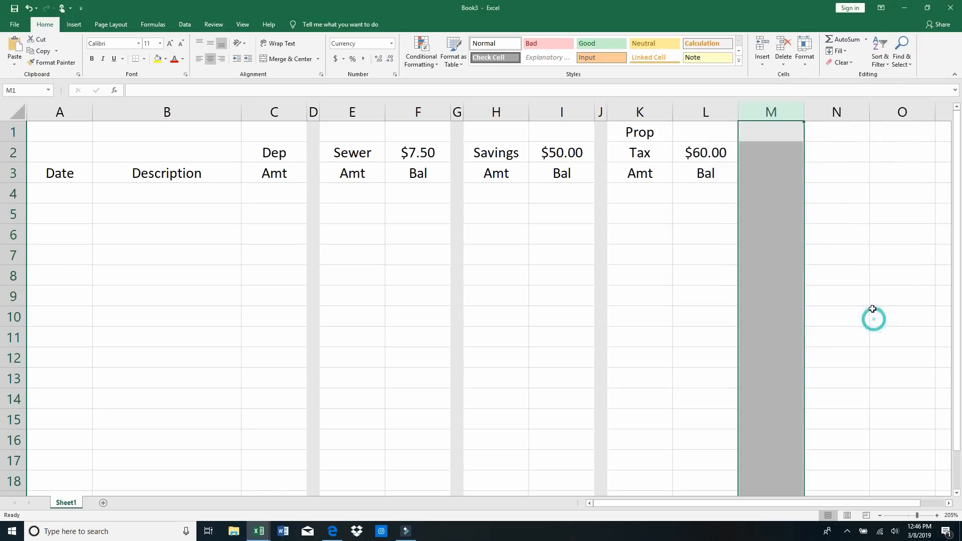
right_click(774, 111)
click(810, 231)
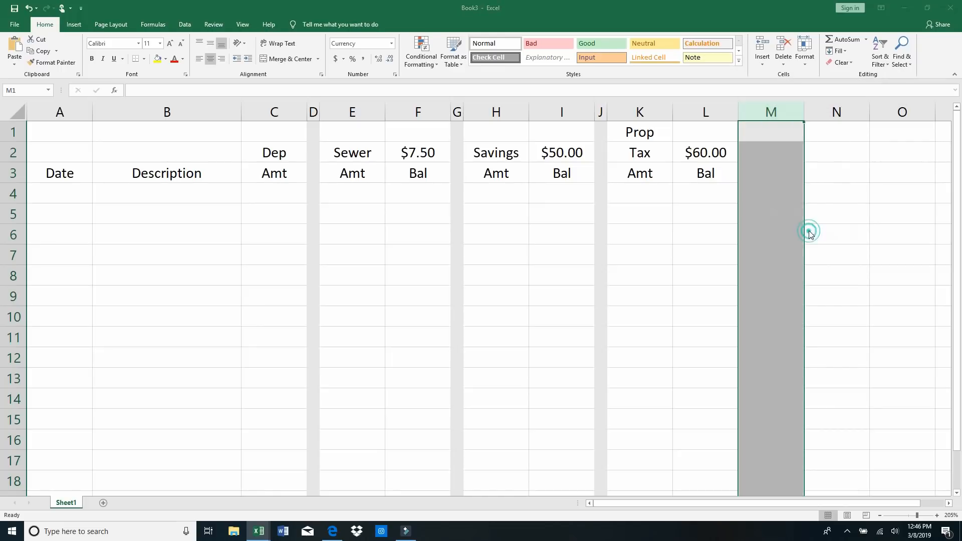
text(1)
click(791, 238)
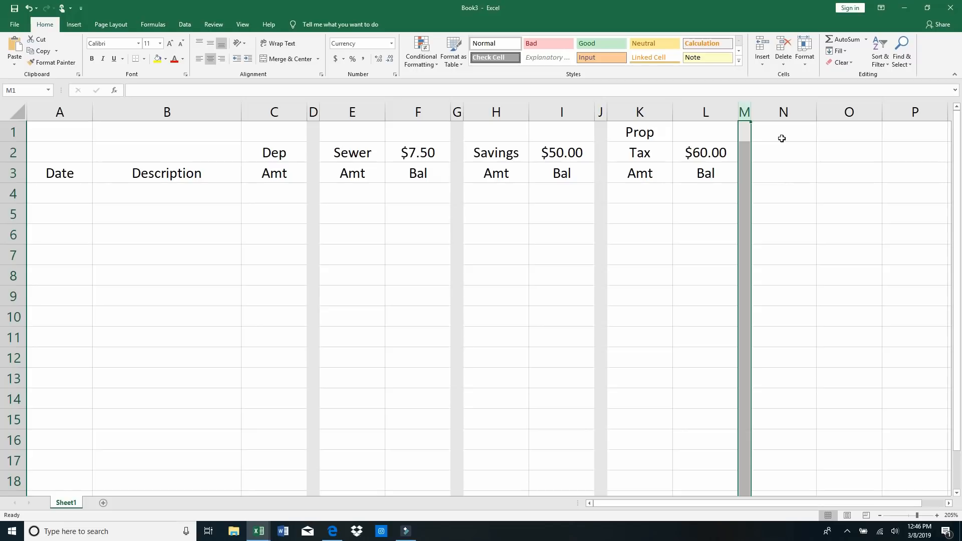
Step: Enter the heading Dep in cell N2 and Amt below it in N3
click(780, 135)
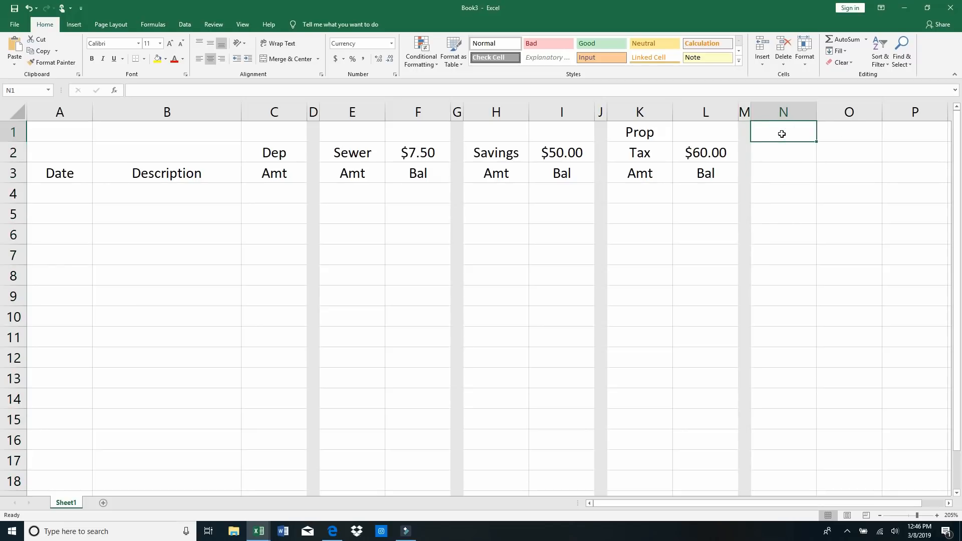
key(Return)
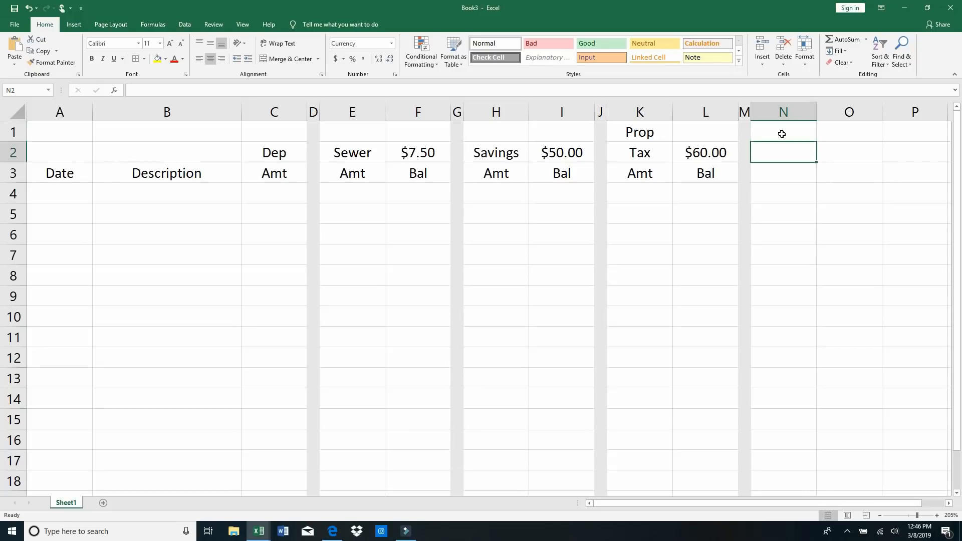
text(Dep)
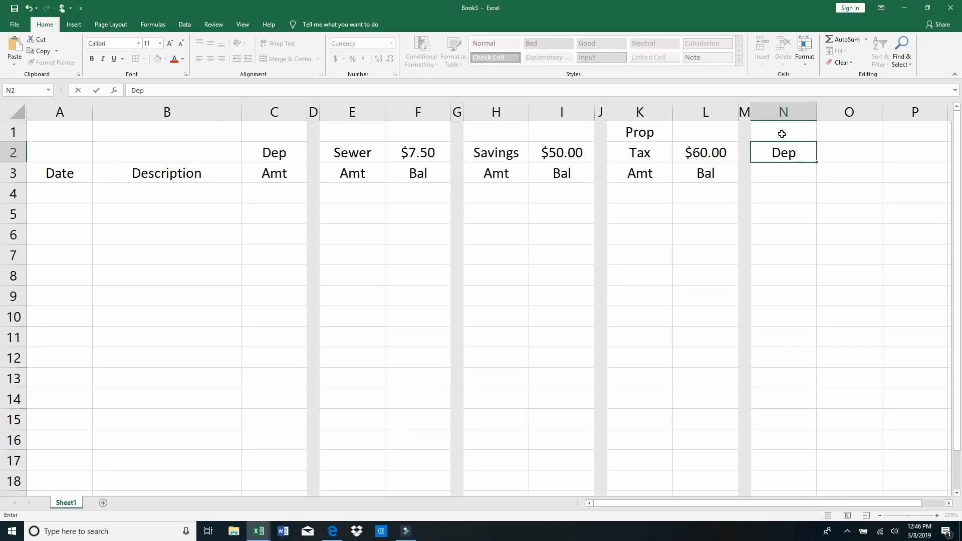
key(Return)
text(Amt)
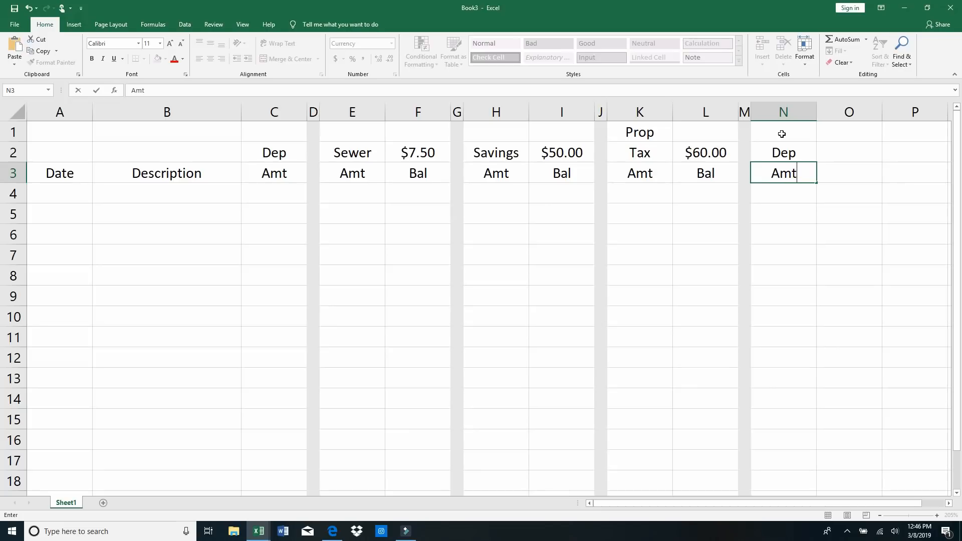
Step: Enter the heading Total in cell O1
key(Tab)
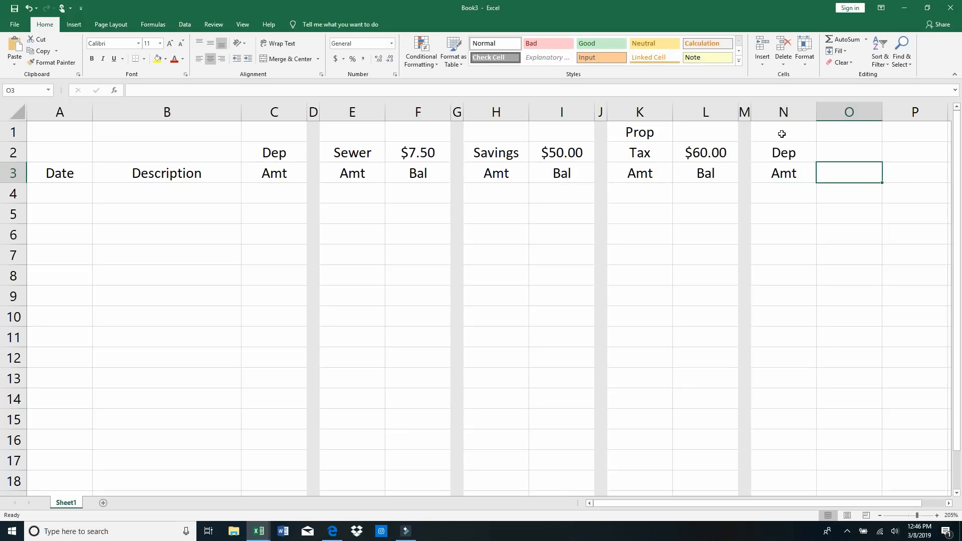
key(Up)
key(Up)
text(Tot)
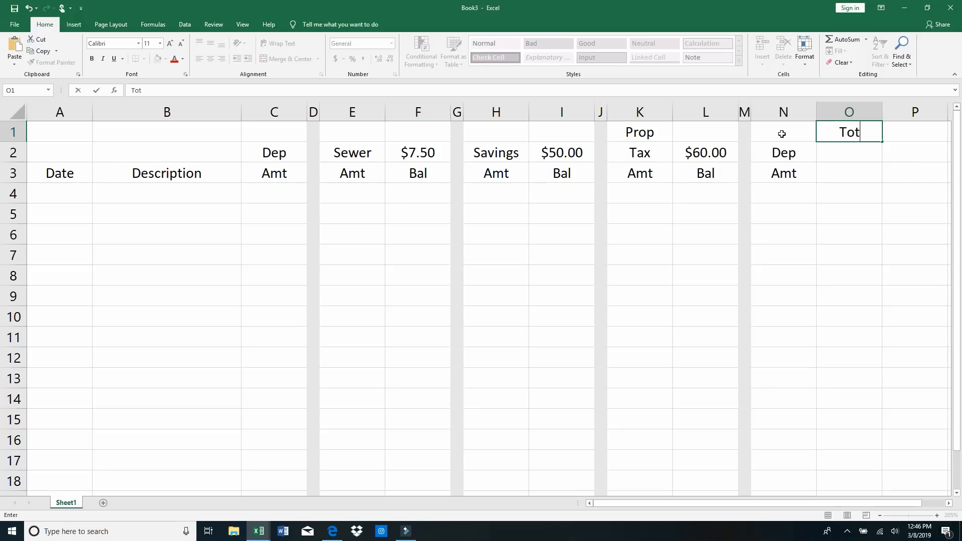
text(al Acct)
key(BackSpace)
key(BackSpace)
key(BackSpace)
key(BackSpace)
key(BackSpace)
key(Return)
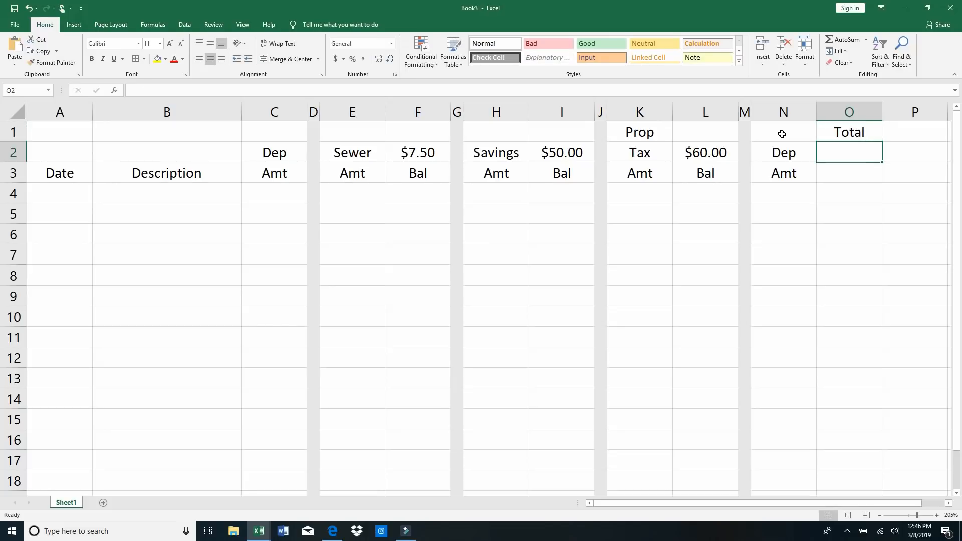
Step: Complete the total column's heading with Acct in cell O2 and Bal in O3
text(cct)
key(Return)
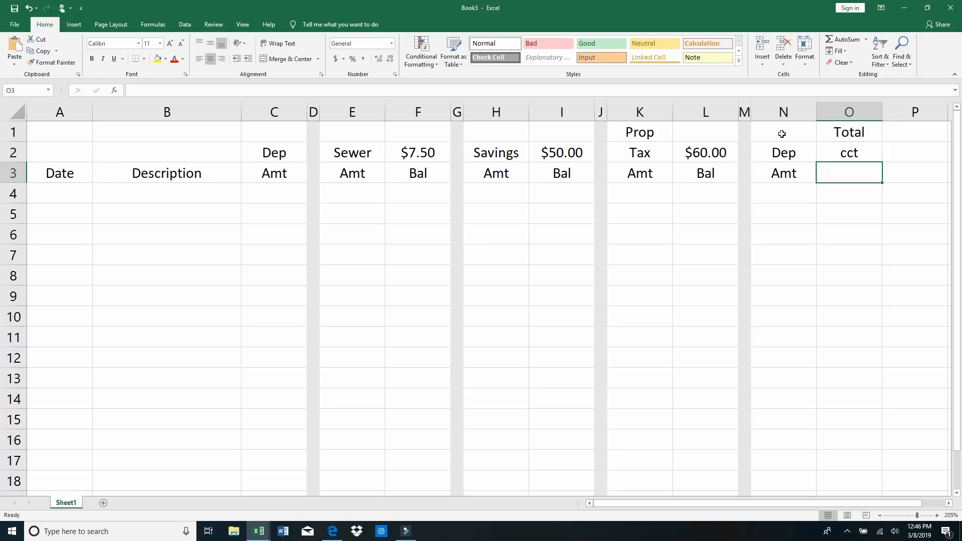
text(Bal)
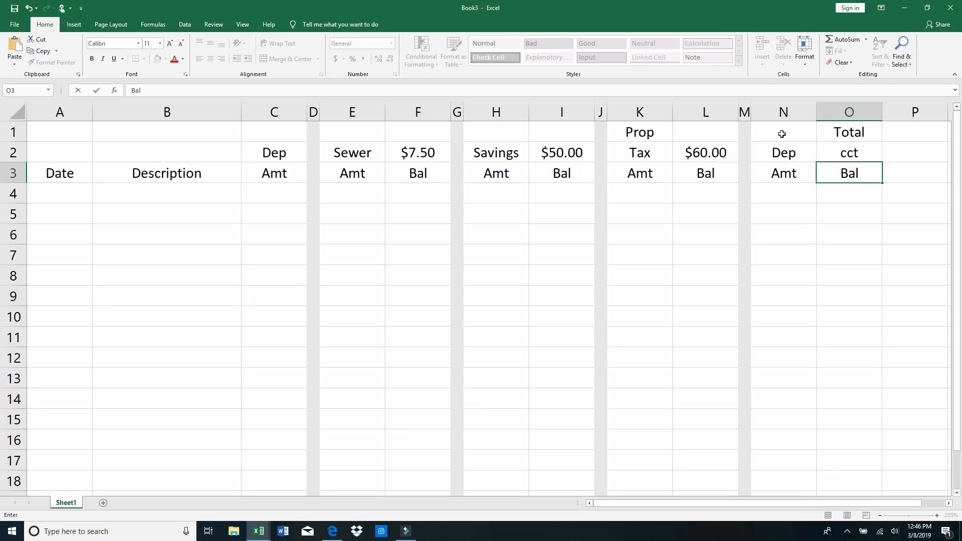
click(842, 155)
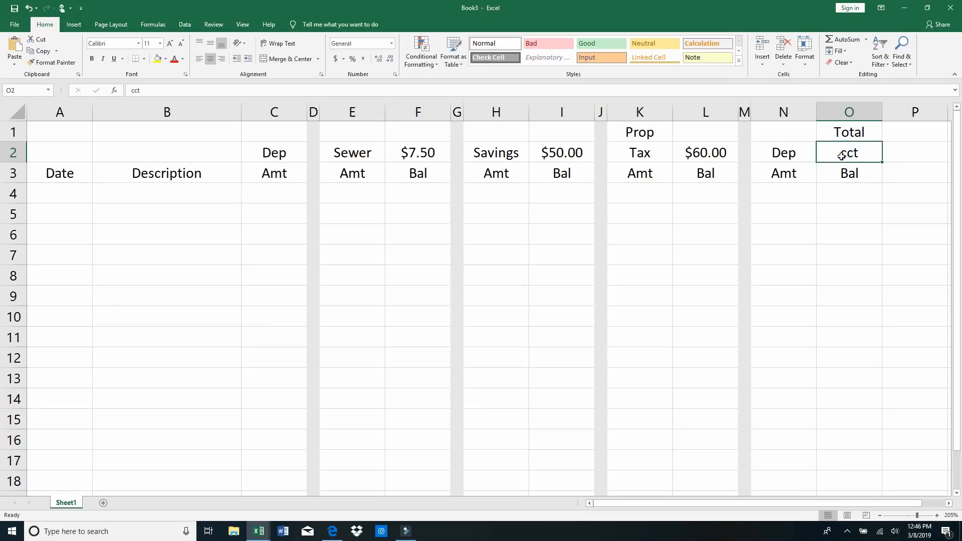
text(Acct)
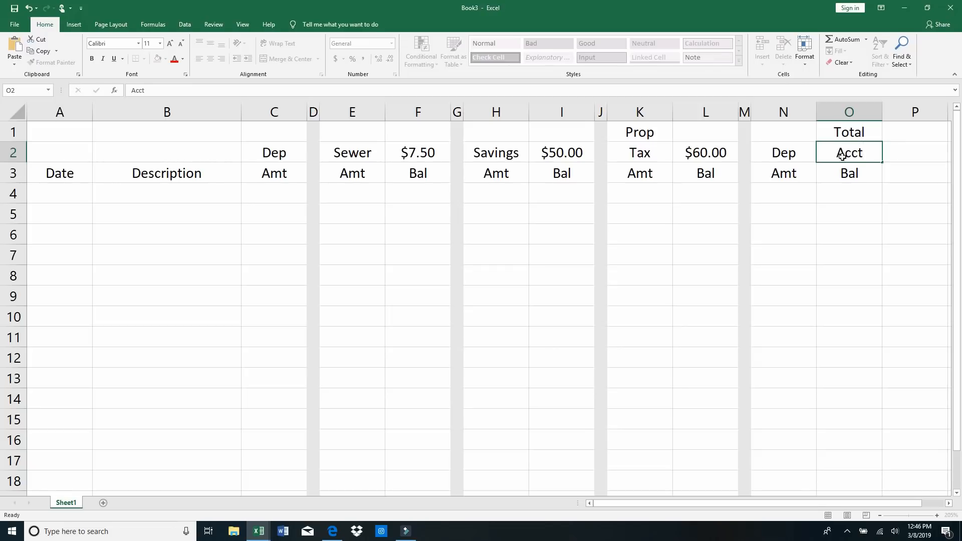
key(Return)
key(Return)
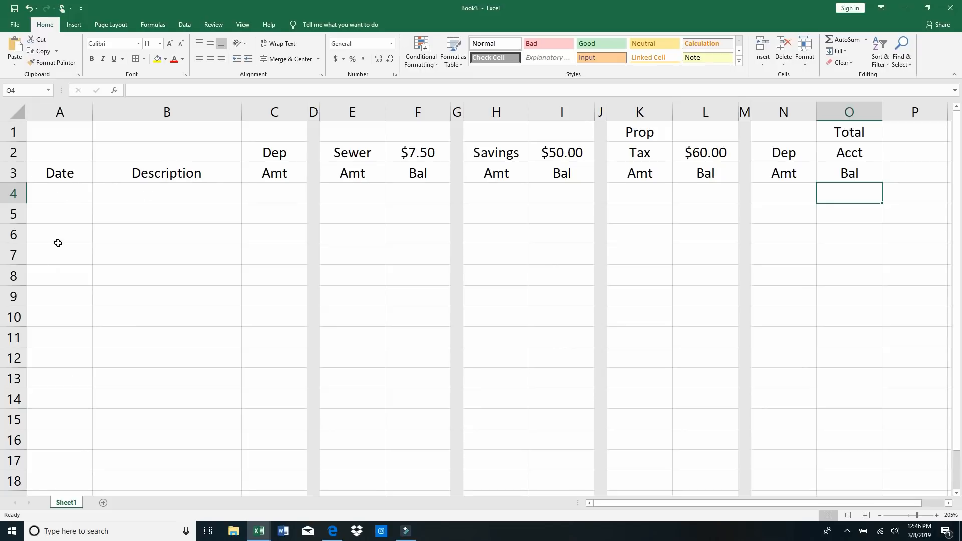
click(63, 490)
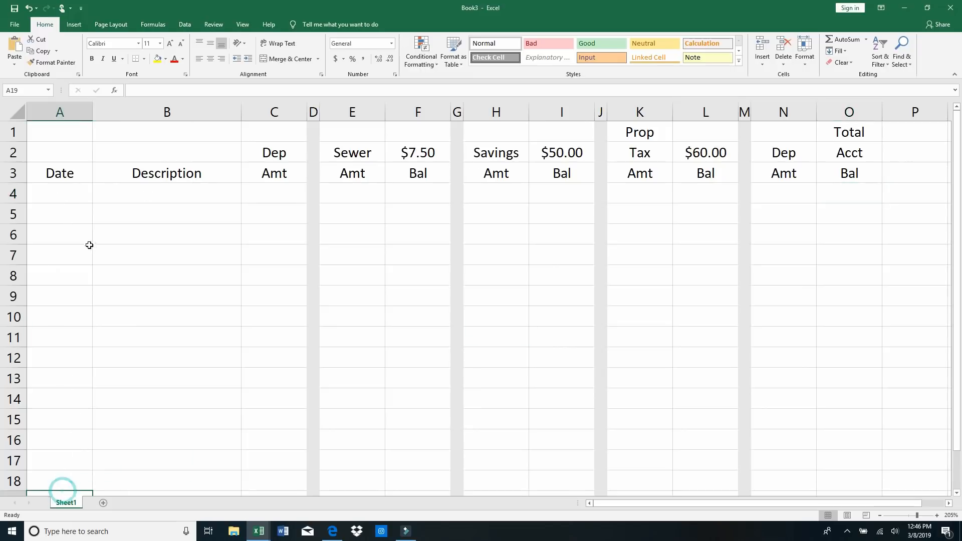
click(66, 273)
scroll(134, 237, down, 4)
scroll(134, 237, up, 4)
scroll(134, 237, down, 6)
scroll(133, 237, up, 1)
scroll(134, 237, up, 5)
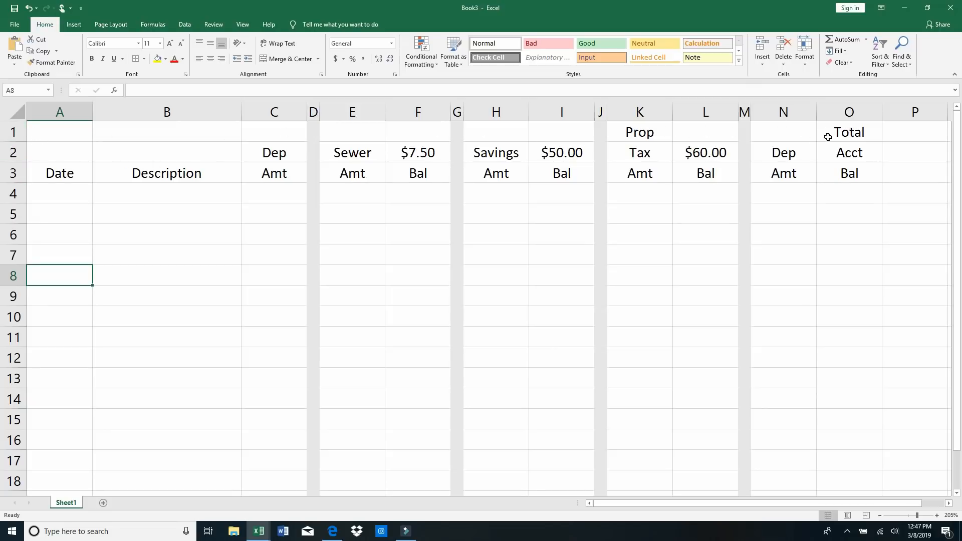
Step: Insert a blank row above row 1 and select cell B1 in the new row
right_click(13, 132)
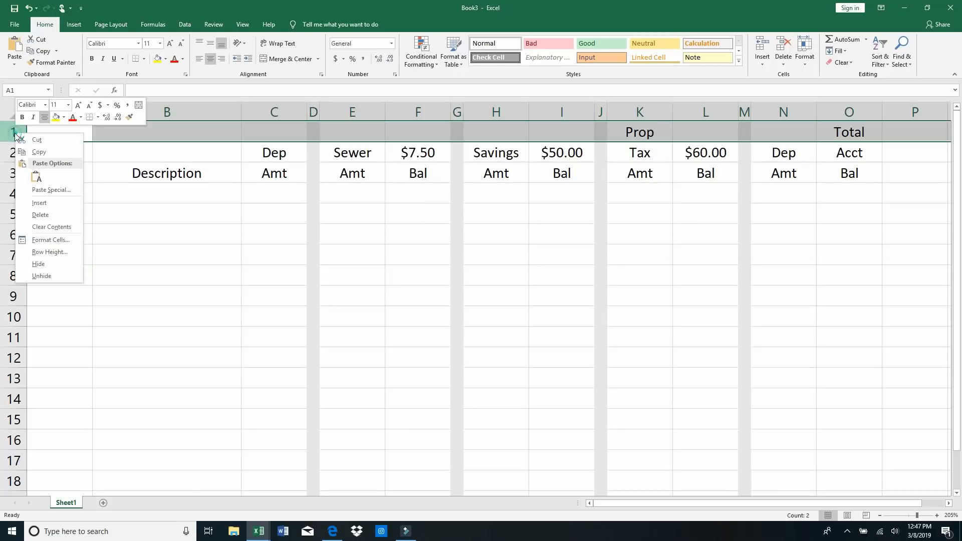
click(47, 202)
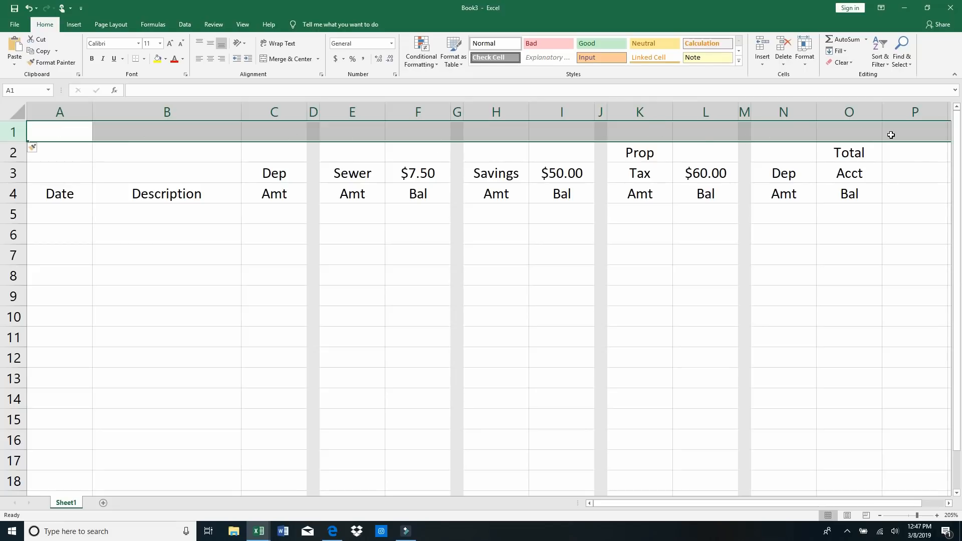
click(161, 240)
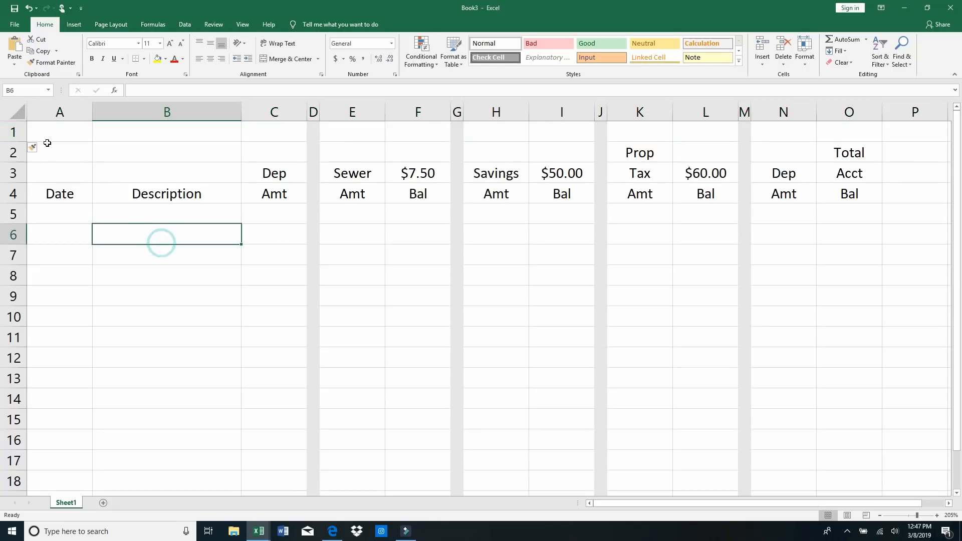
key(Up)
click(112, 136)
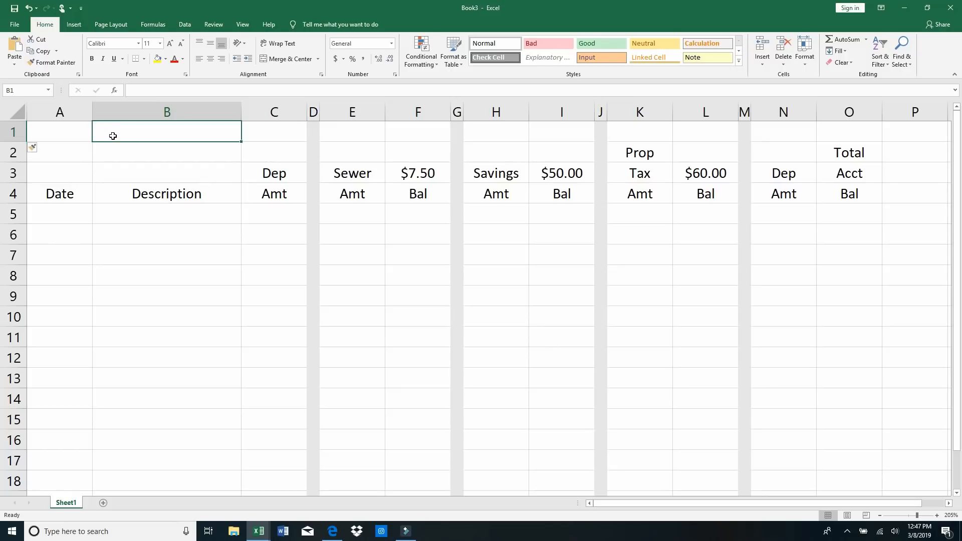
Step: Enter the year 2019 in cell B1
text(2019)
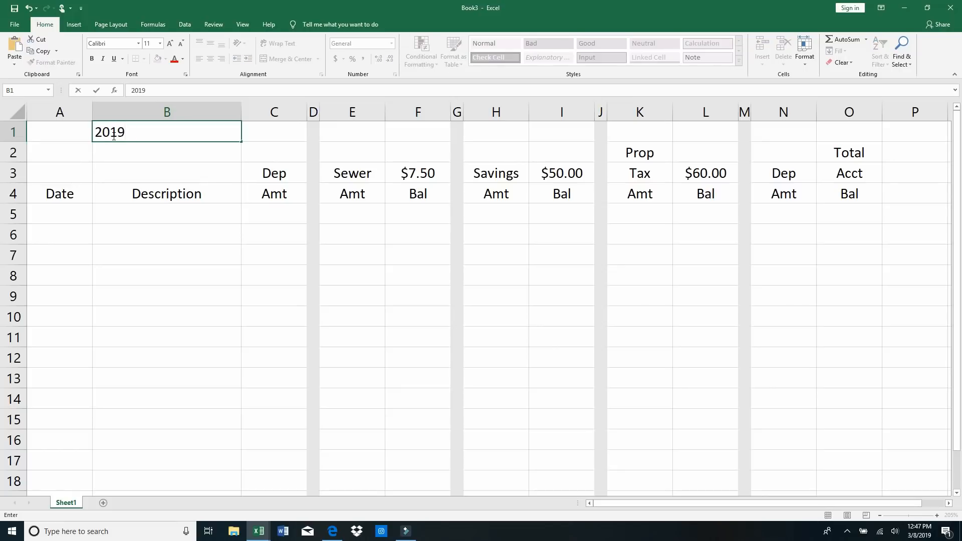
key(Return)
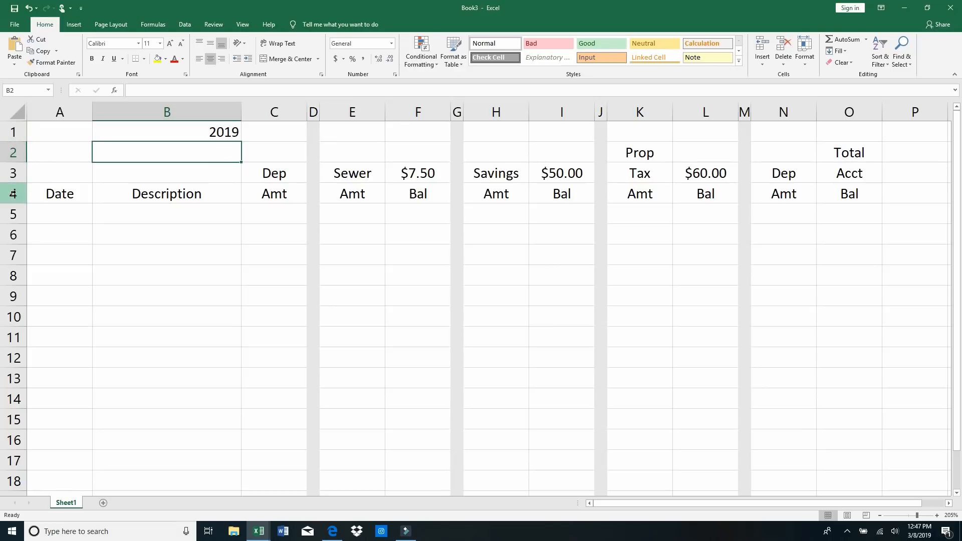
Step: Freeze the panes above row 5 to lock heading rows 1 to 4
click(13, 216)
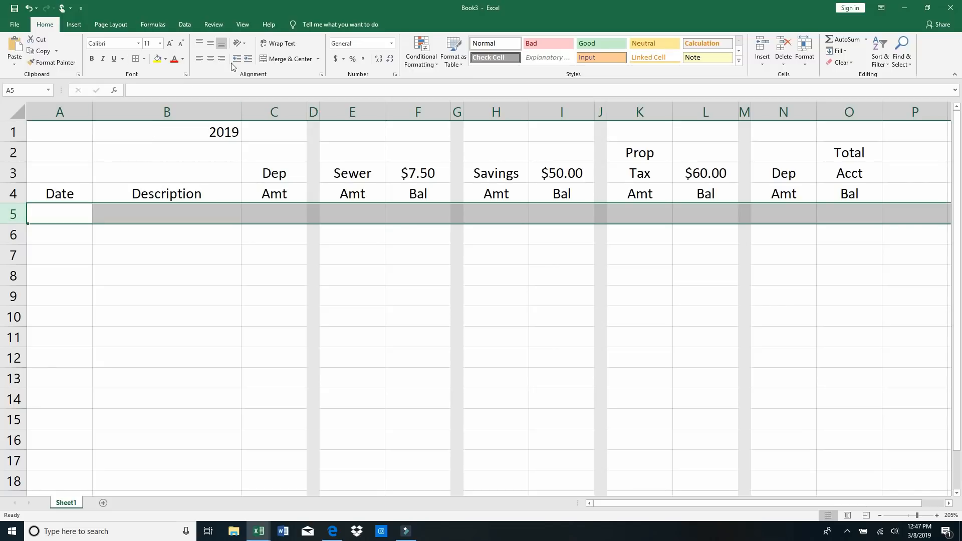
click(243, 25)
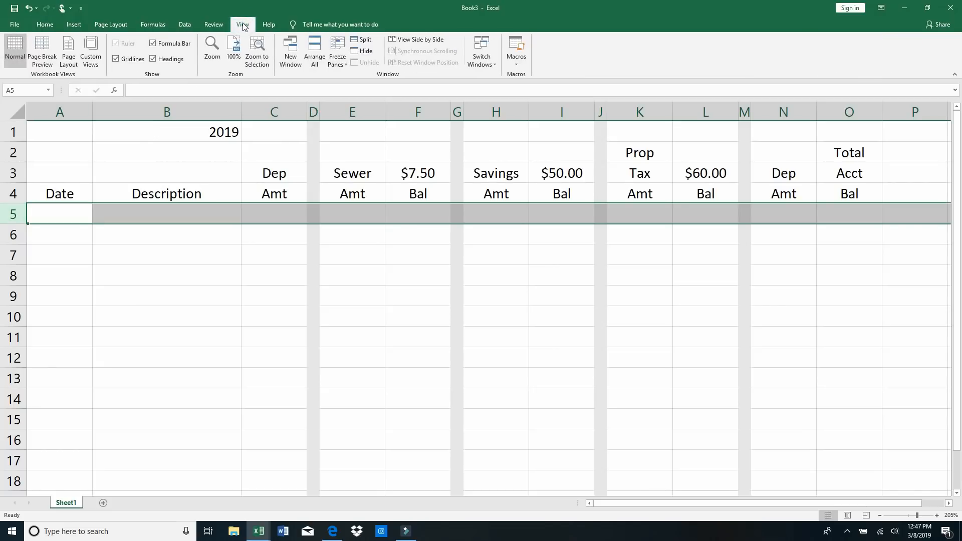
click(338, 47)
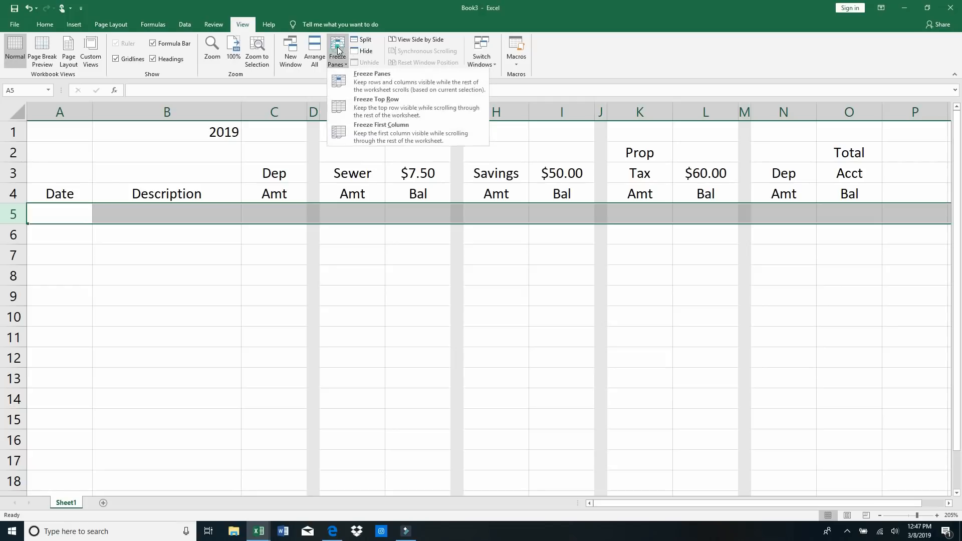
click(379, 77)
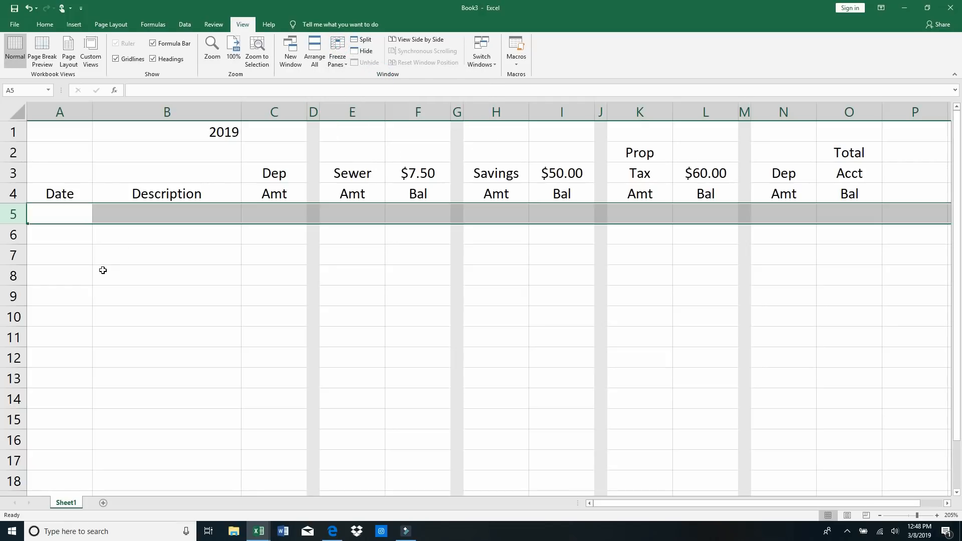
Step: Check that the heading rows stay in place while moving through the rows beneath them
click(102, 271)
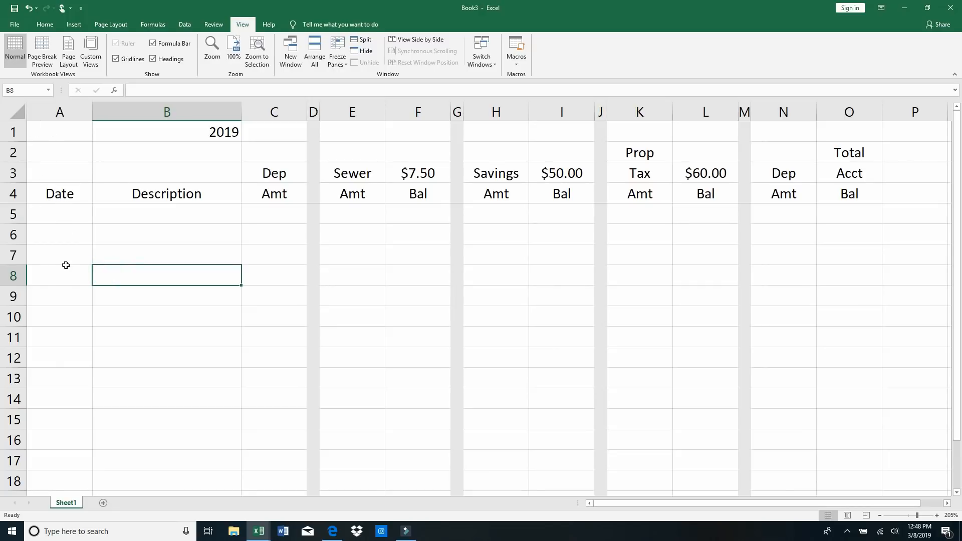
scroll(66, 264, down, 3)
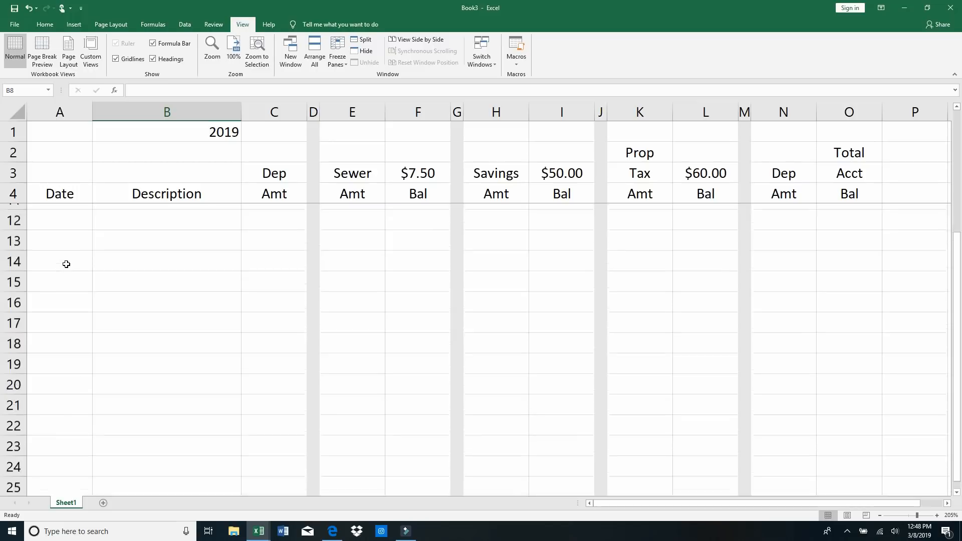
scroll(66, 264, up, 3)
scroll(66, 264, down, 5)
scroll(67, 264, up, 5)
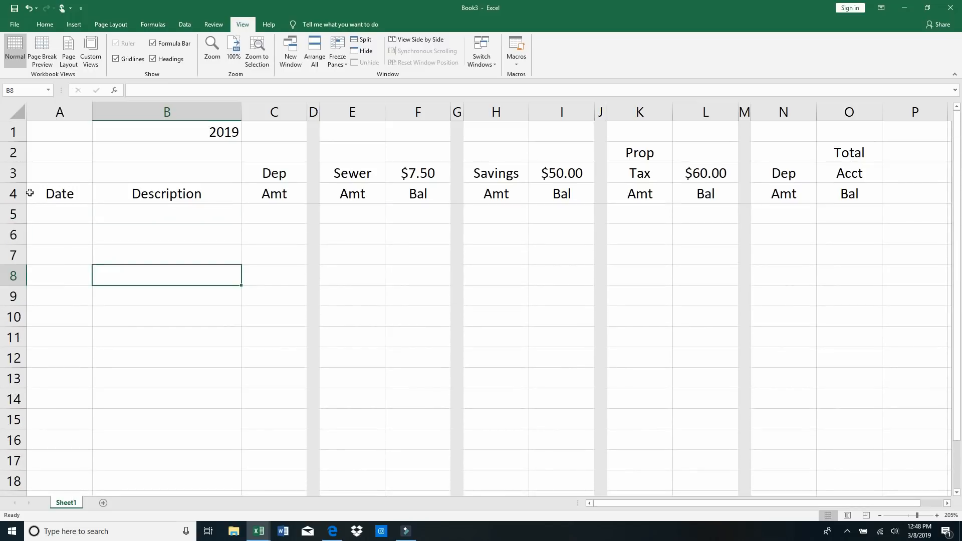
scroll(59, 245, down, 5)
scroll(60, 250, down, 10)
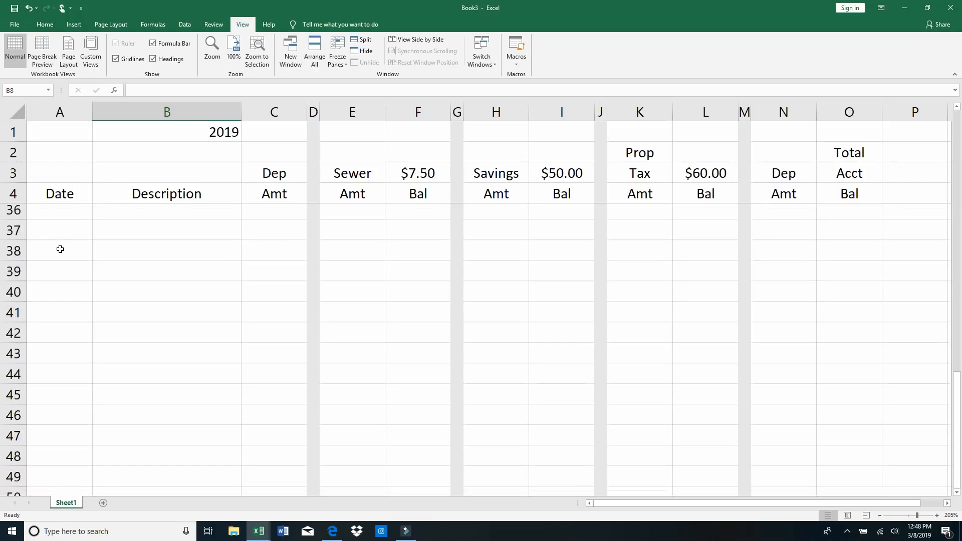
scroll(61, 249, up, 15)
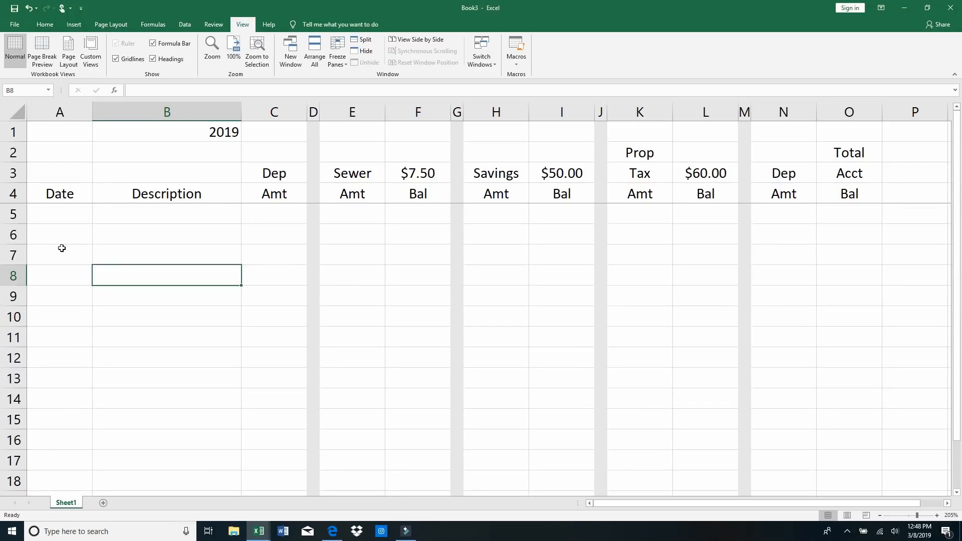
Step: Fill the whole of row 5 with the light gray background color
click(13, 214)
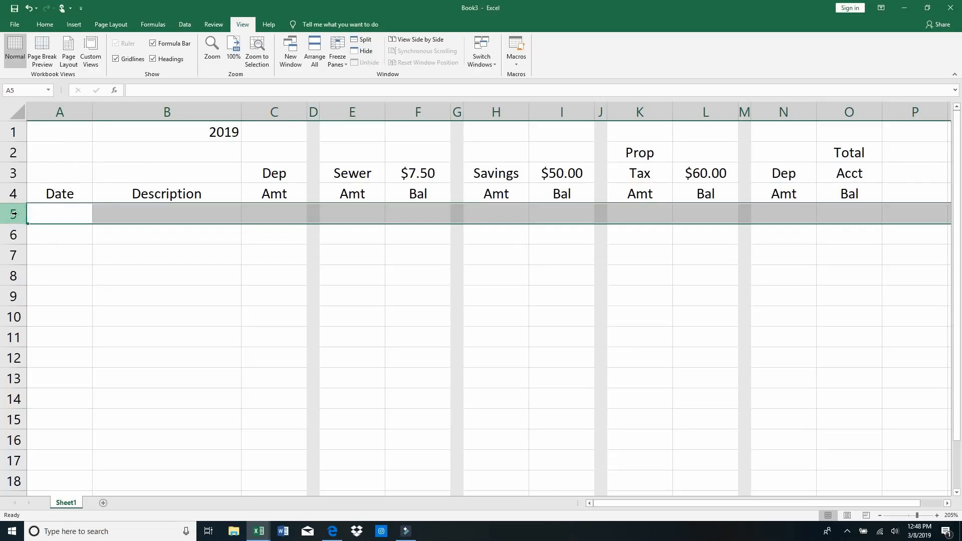
right_click(17, 214)
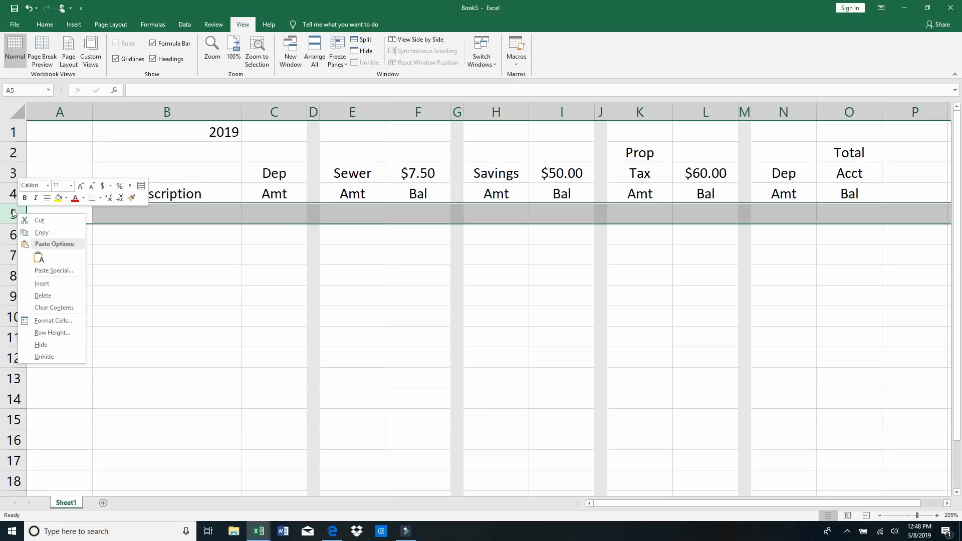
click(50, 320)
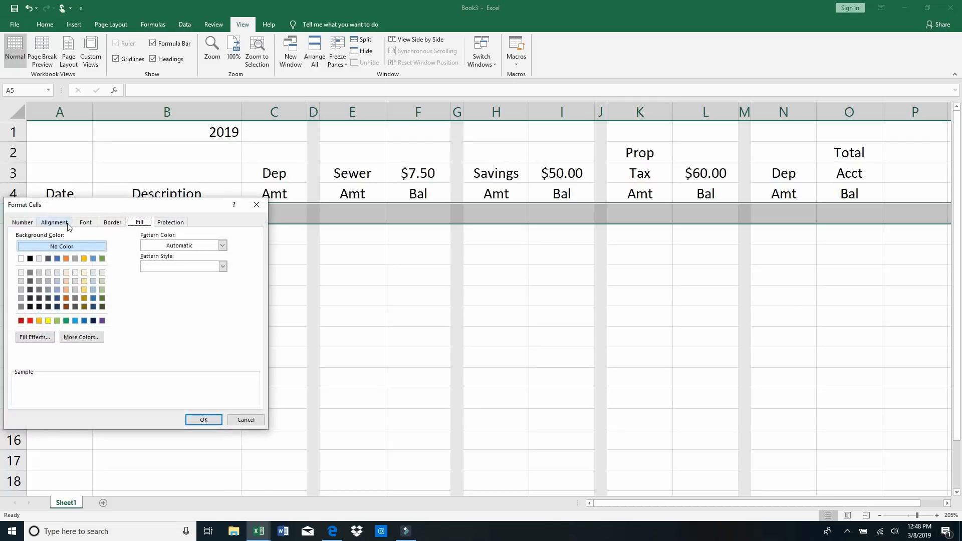
click(39, 259)
click(202, 420)
Step: Set the height of the gray row 5 to 5 and select cell A6
right_click(10, 213)
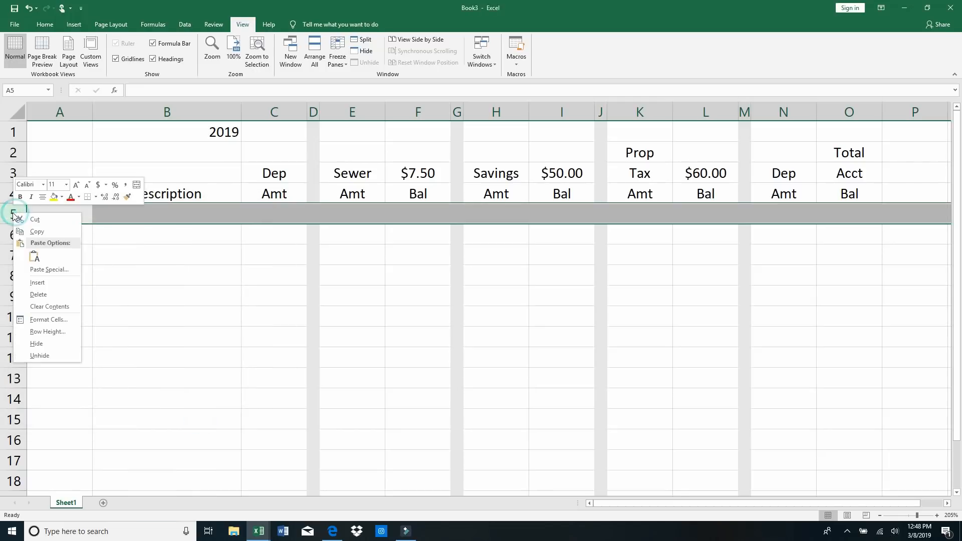
click(44, 331)
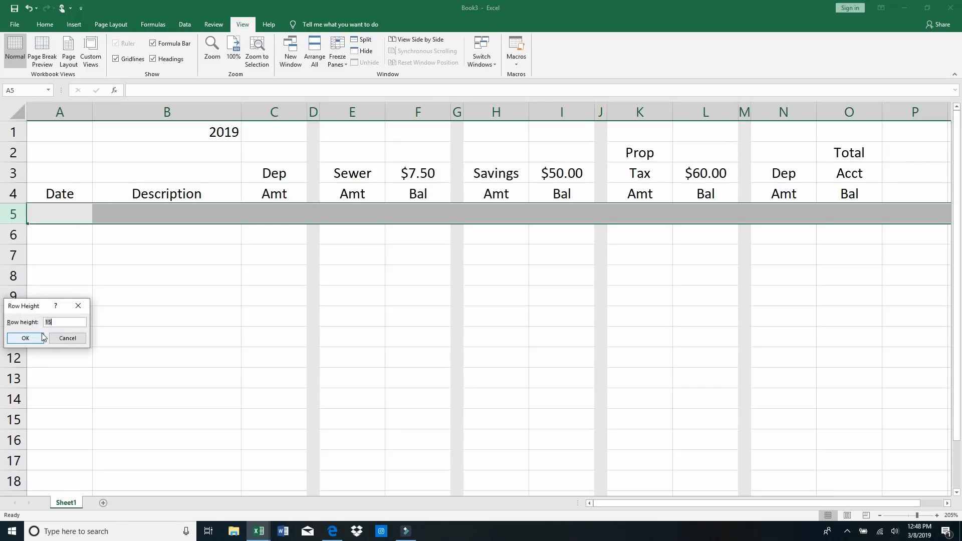
text(5)
click(28, 339)
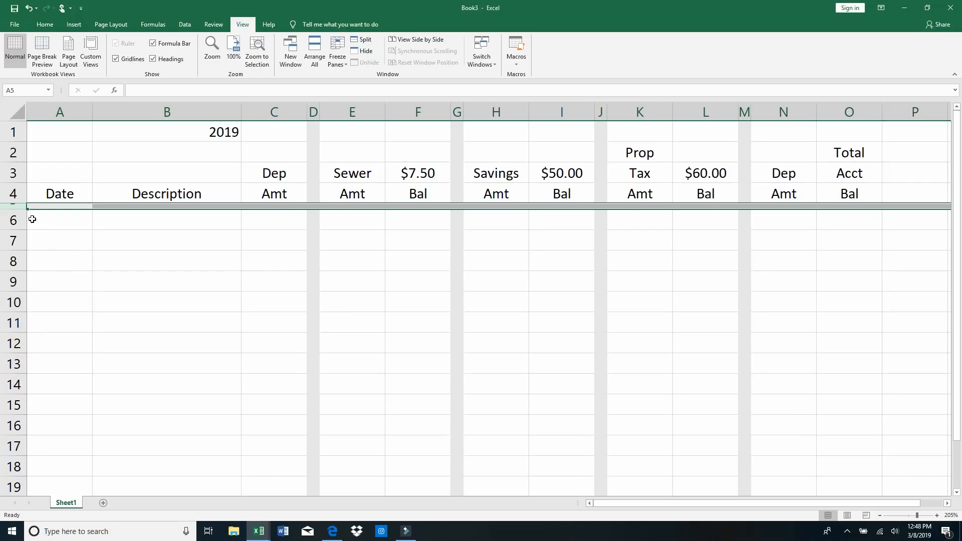
click(36, 220)
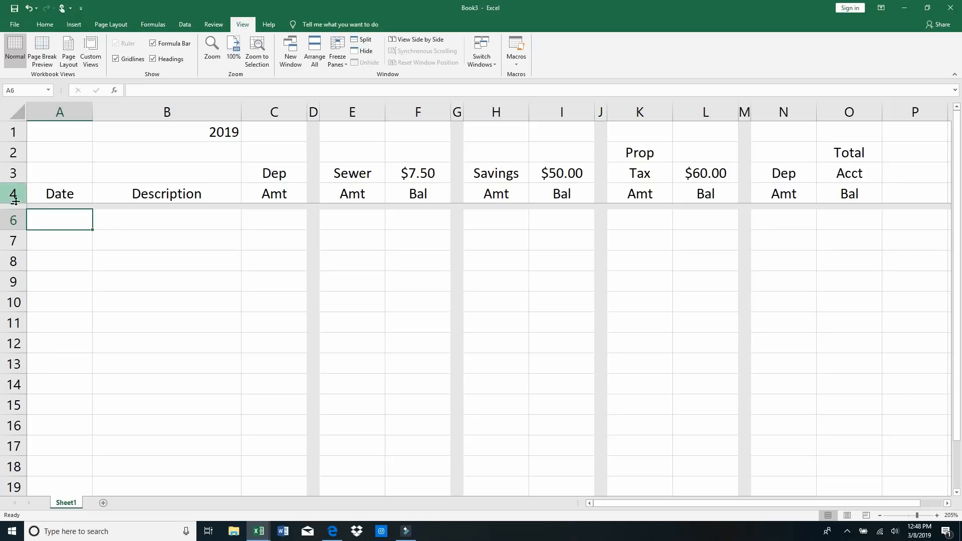
Step: Unfreeze the panes and refreeze them above row 6, so the gray divider row is locked with the headings
click(13, 221)
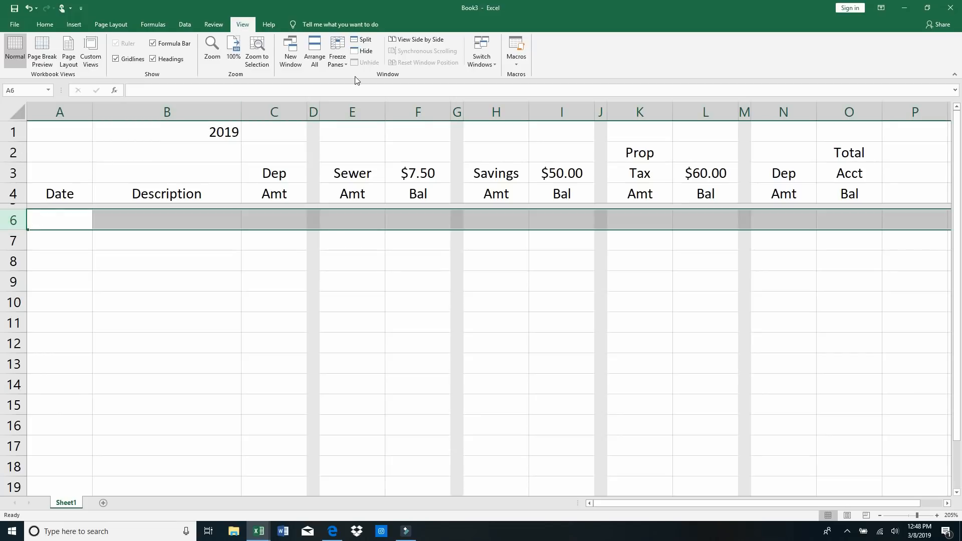
click(336, 46)
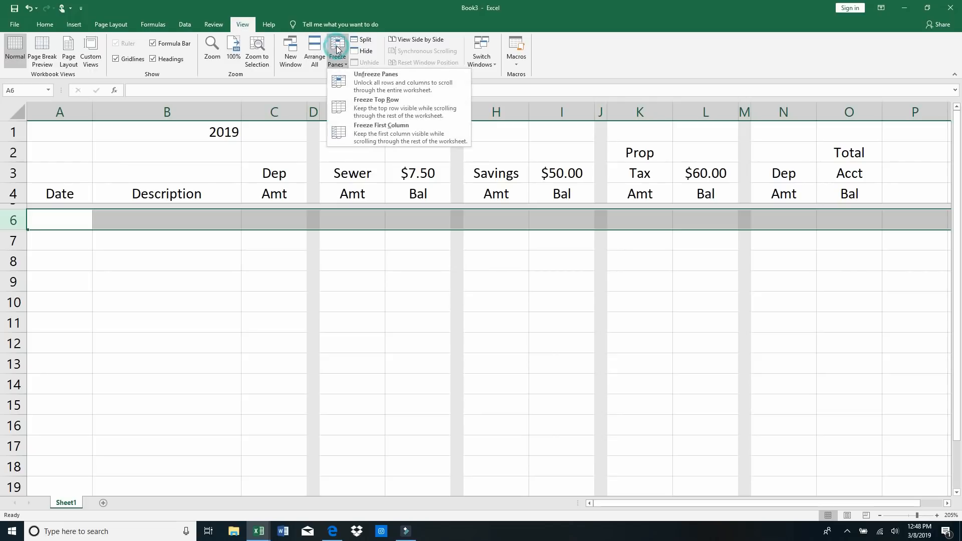
click(345, 86)
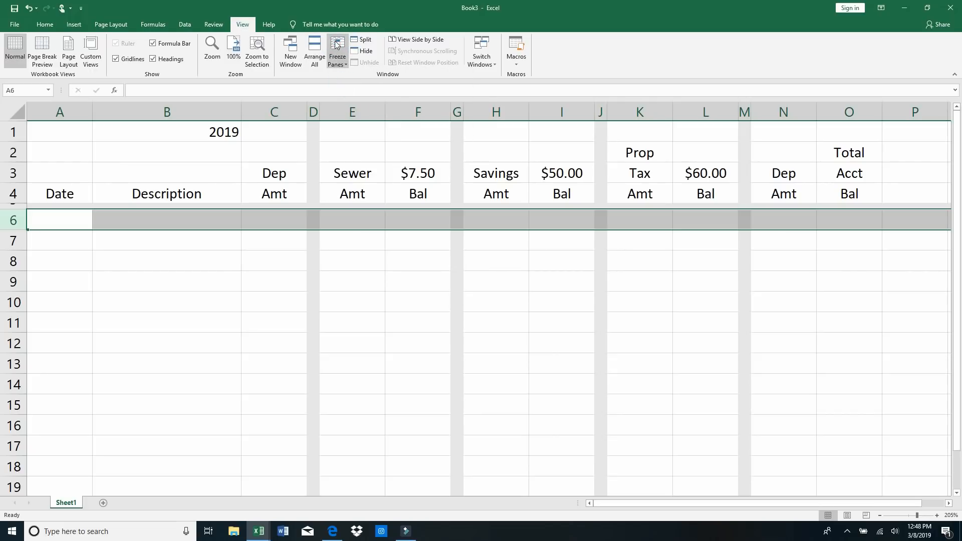
click(337, 50)
click(348, 82)
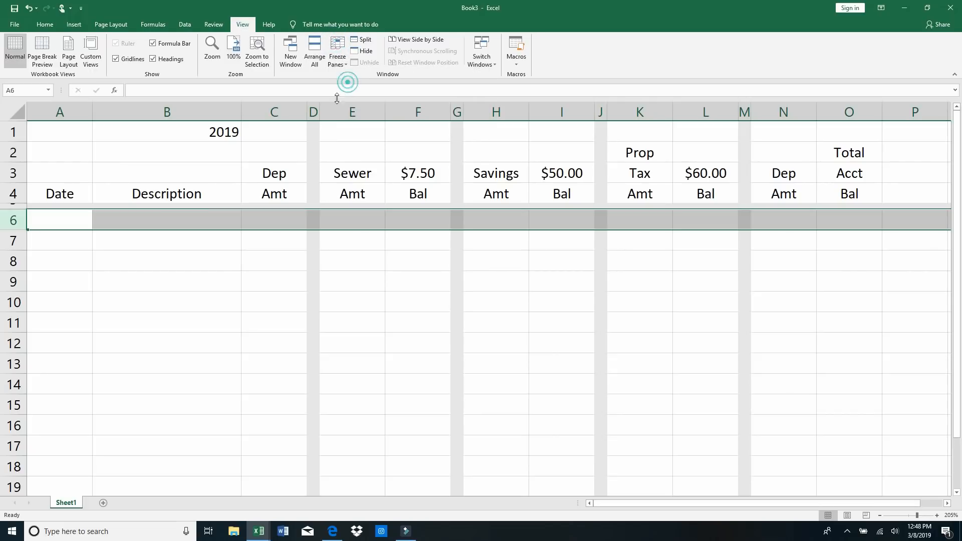
click(120, 279)
scroll(97, 249, down, 1)
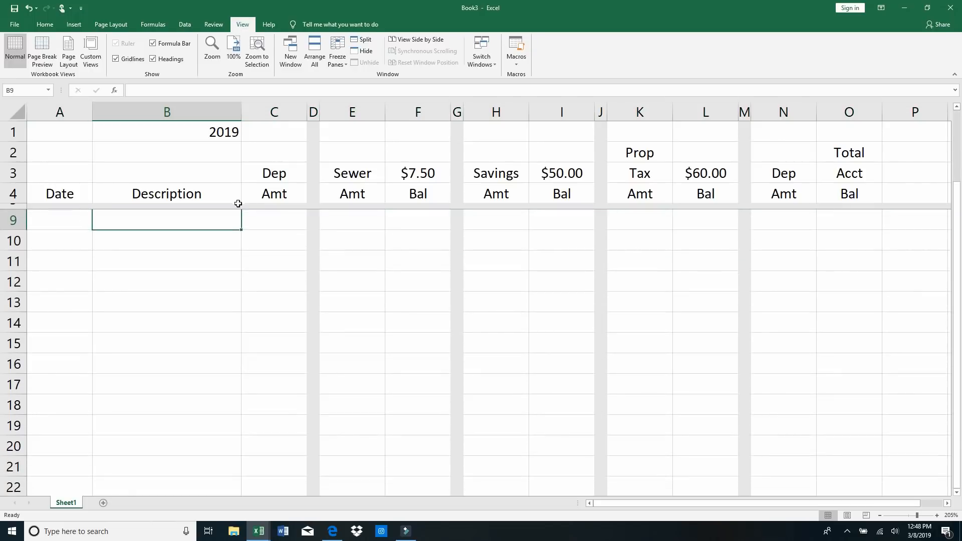
scroll(112, 271, down, 4)
scroll(110, 280, up, 5)
scroll(111, 280, down, 14)
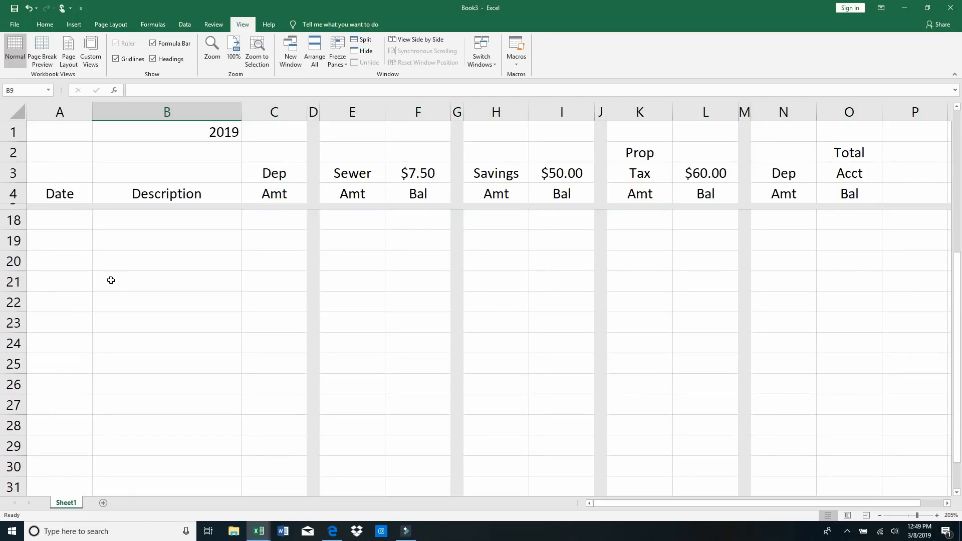
scroll(107, 281, up, 14)
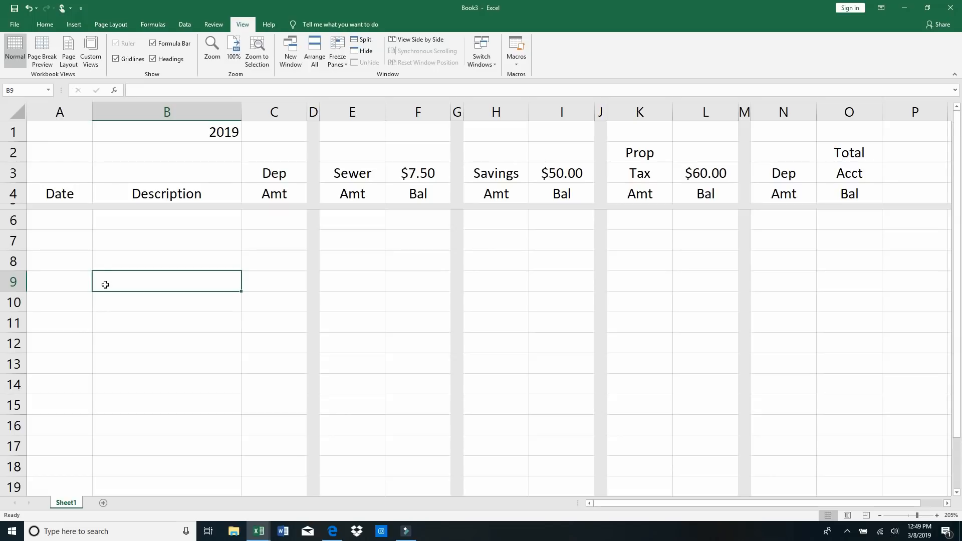
Step: Enter the date 3/1 in cell A6 and the description beg bal in B6
click(57, 224)
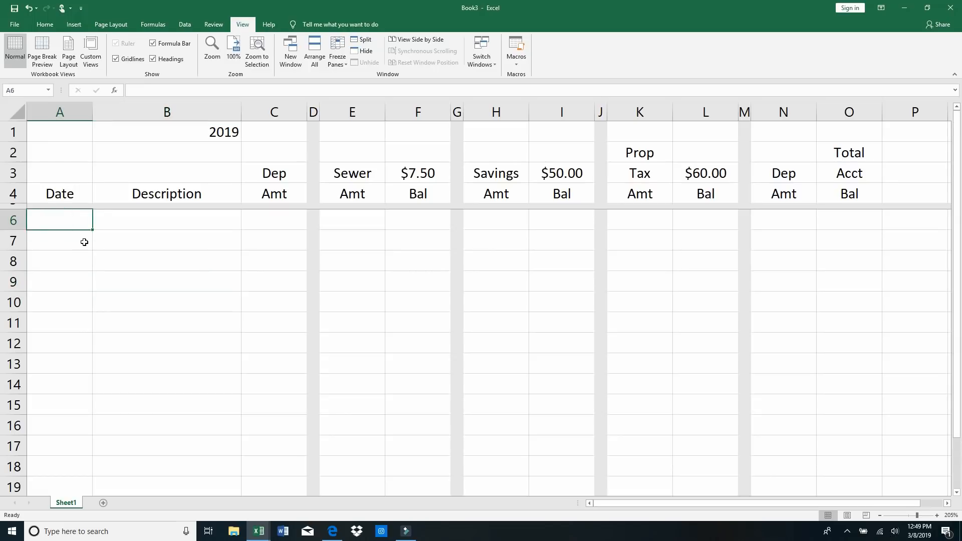
text(3/1)
key(ctrl+Return)
key(Tab)
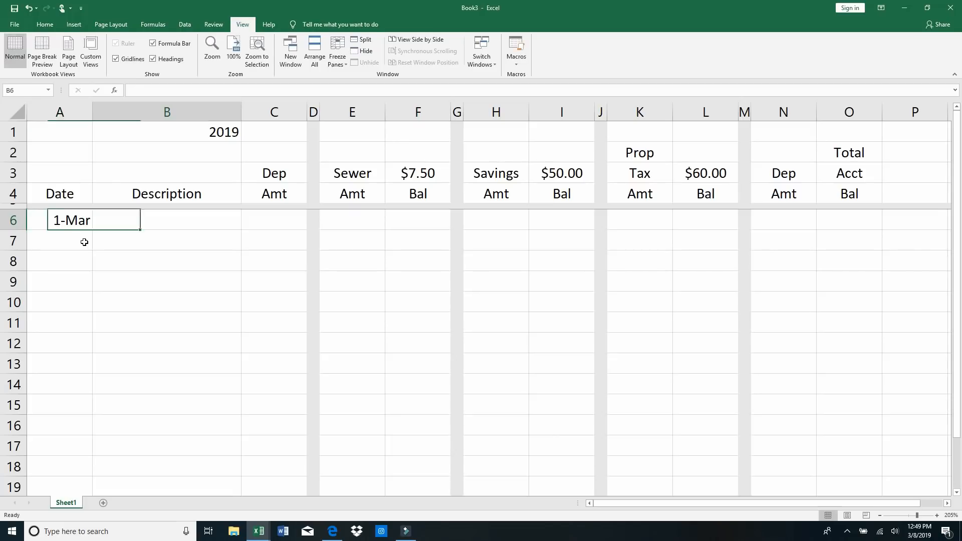
text(be)
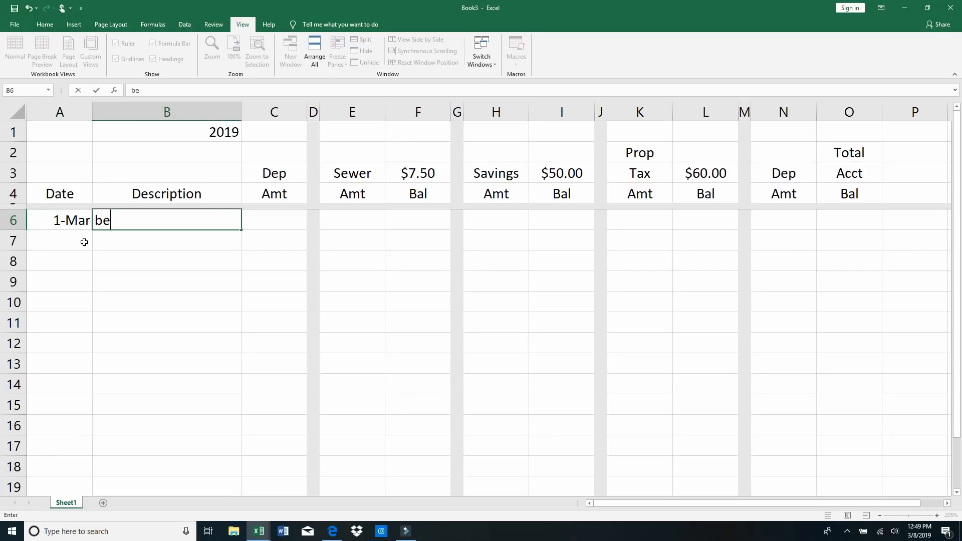
text(g bal)
key(Tab)
Step: Enter 30 as the beginning Sewer balance in cell F6
key(Tab)
key(Tab)
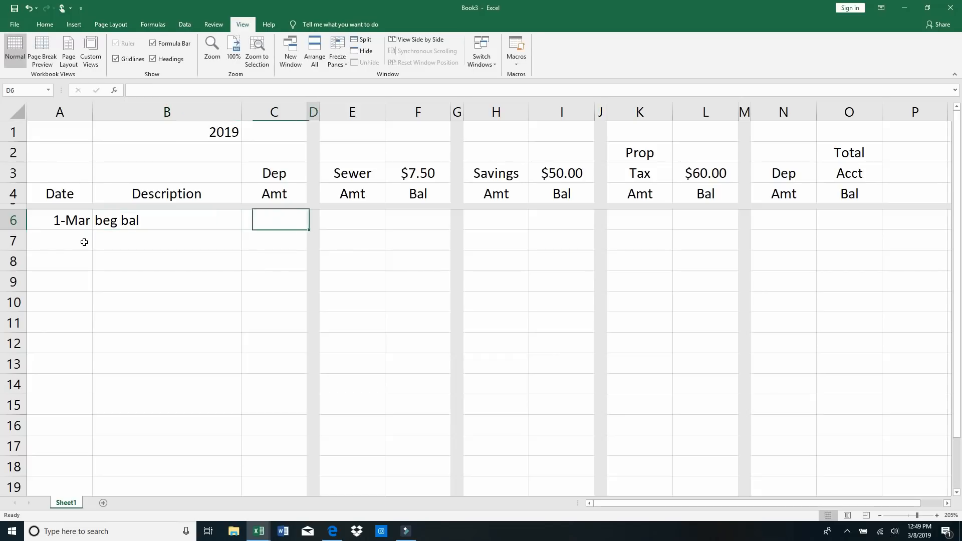
key(Tab)
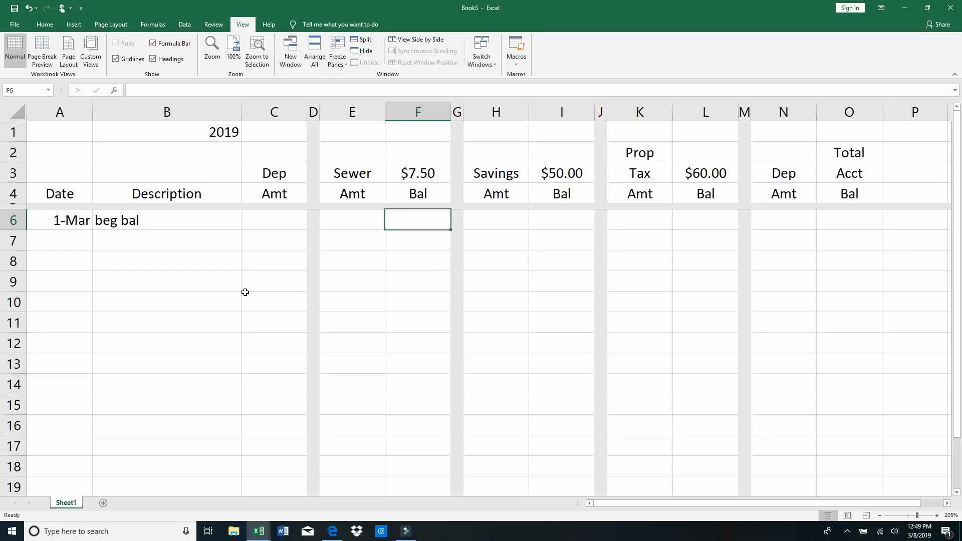
text(30)
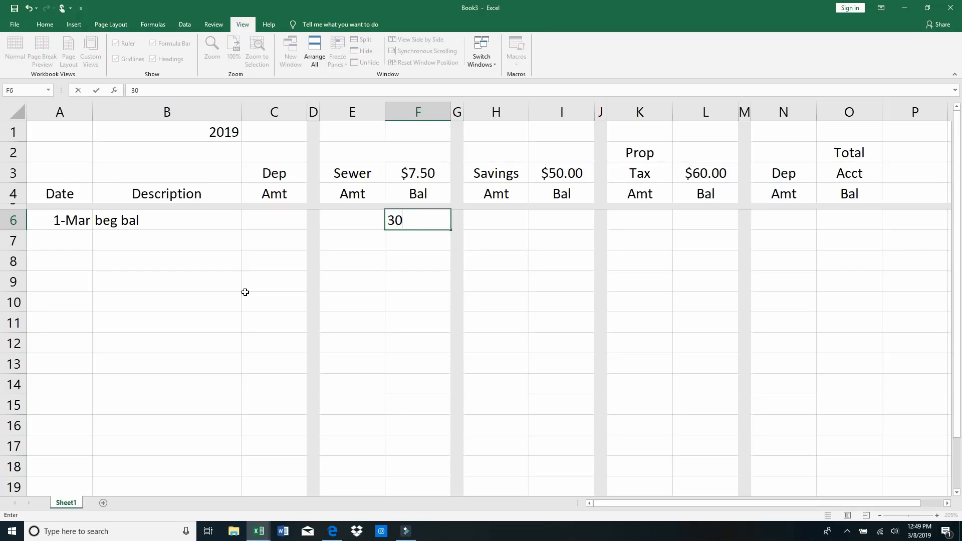
key(Tab)
Step: Enter 2500 as the beginning Savings balance in I6 and reselect that cell
key(Tab)
key(Tab)
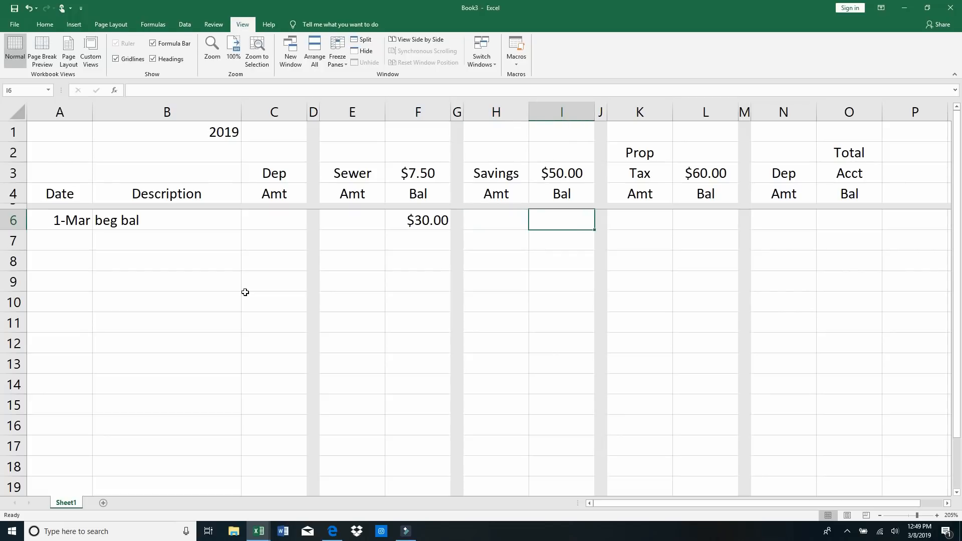
text(2500)
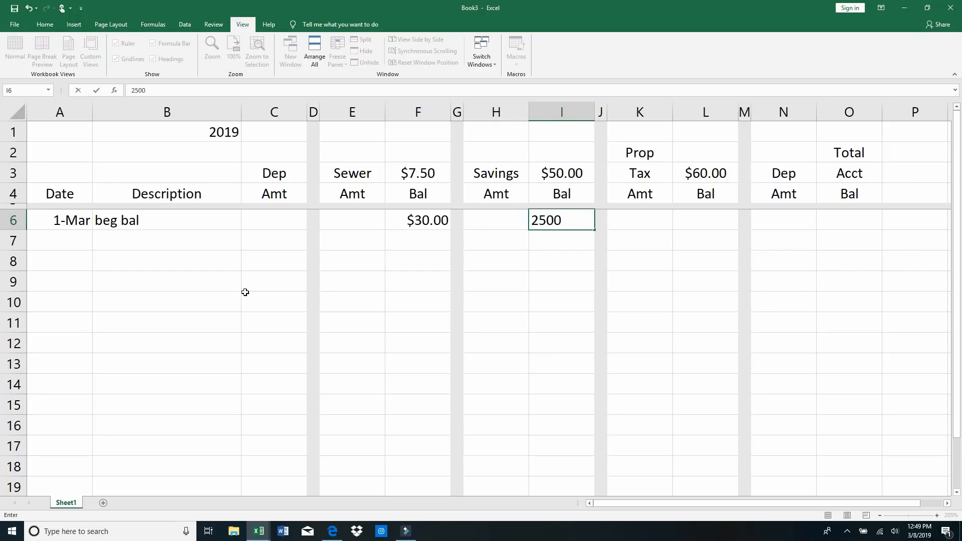
key(Tab)
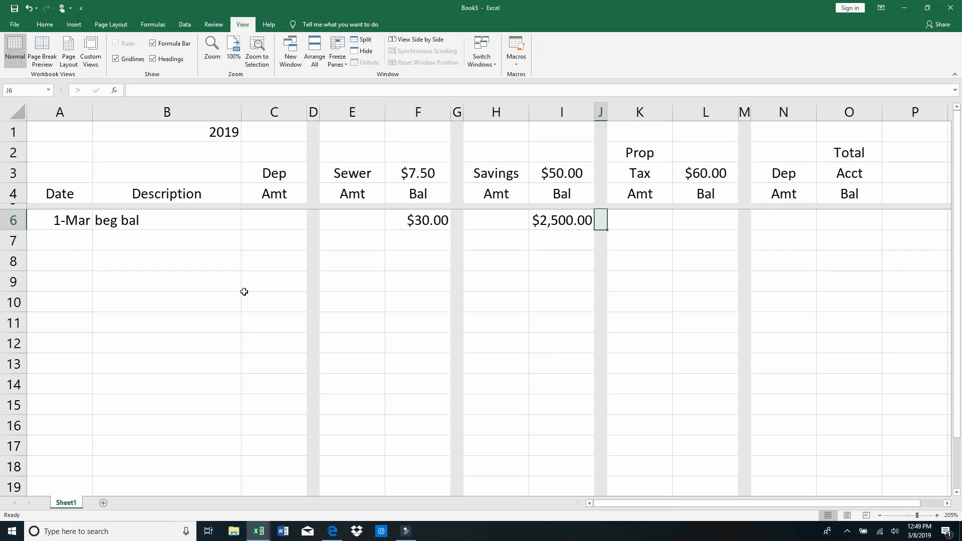
click(575, 219)
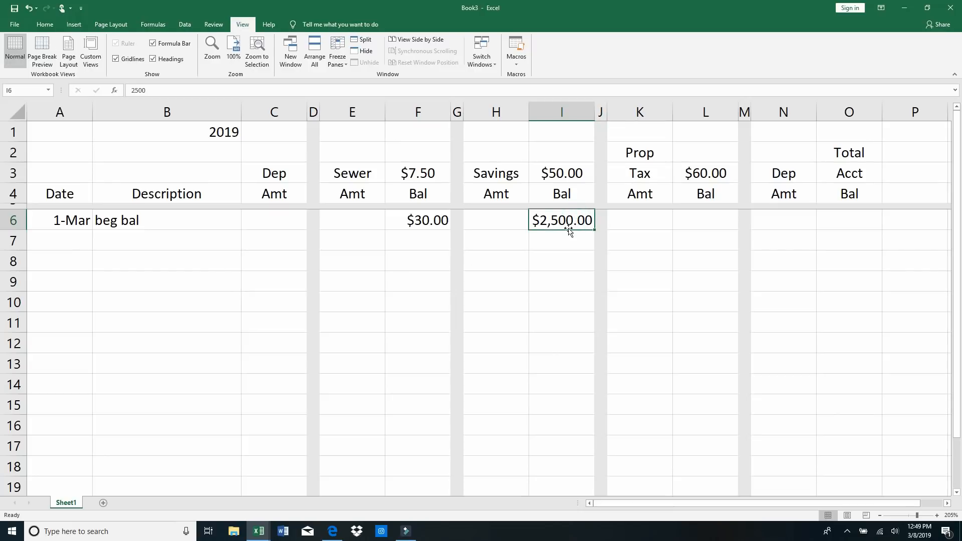
Step: Try 25000 as the beginning Savings balance in I6, then open column I's shortcut options and dismiss them
text(25000)
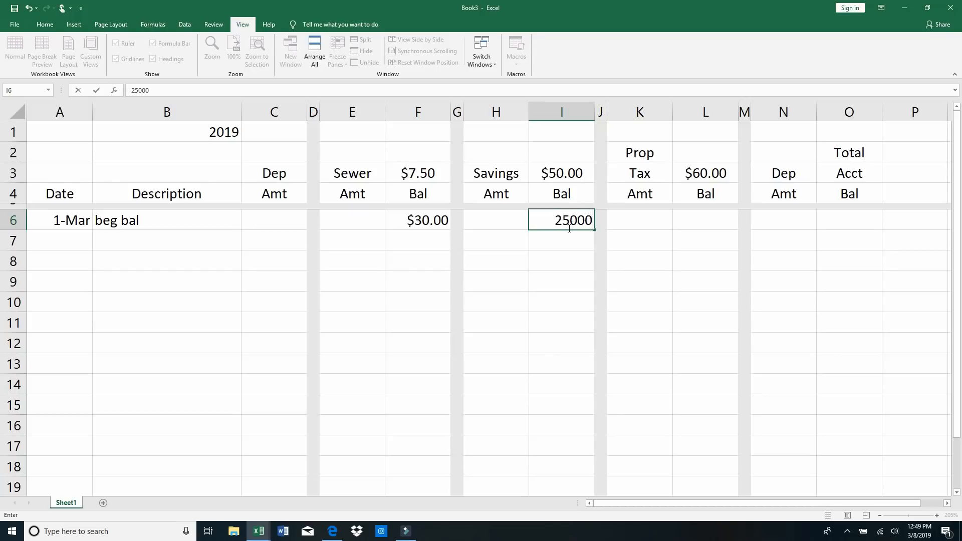
key(Return)
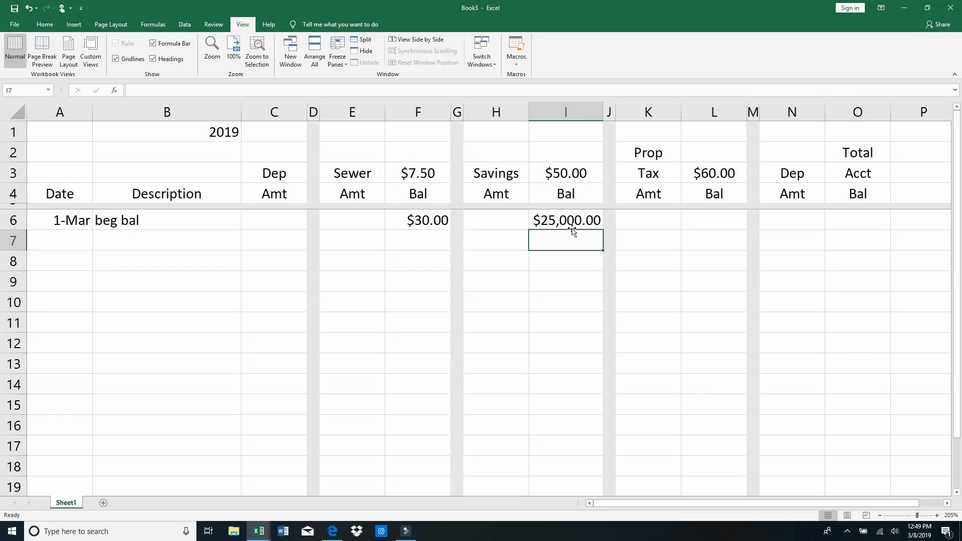
click(571, 111)
right_click(571, 112)
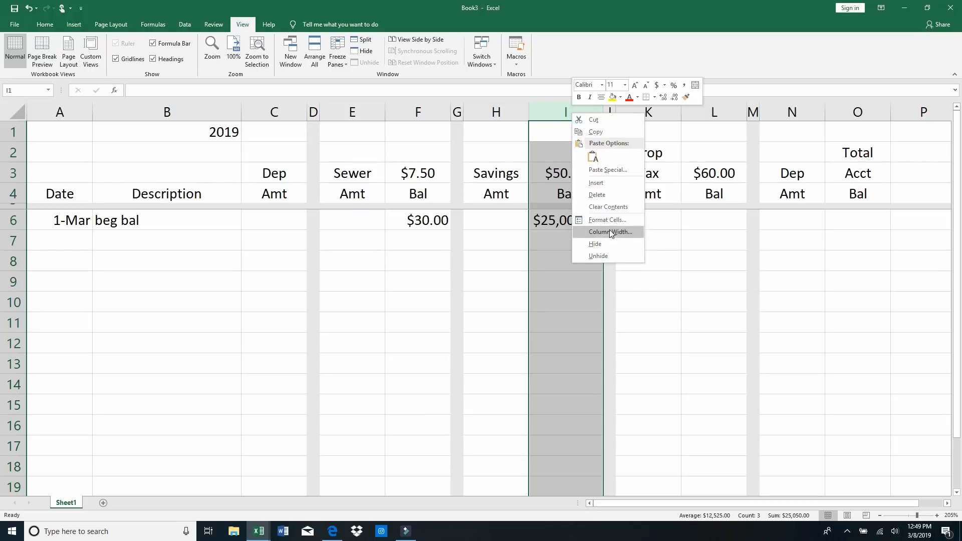
key(Escape)
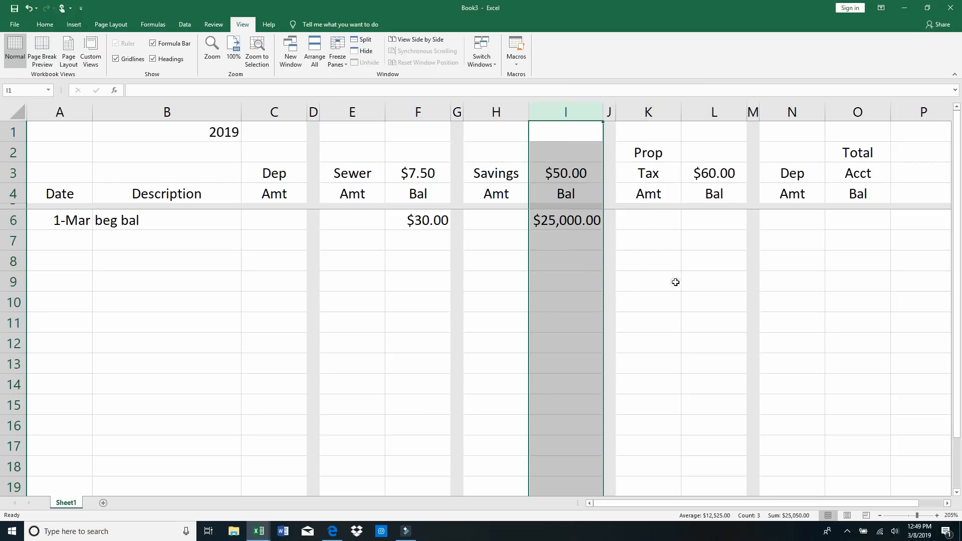
Step: Set the beginning Savings balance in I6 back to 2500
click(574, 220)
text(2500)
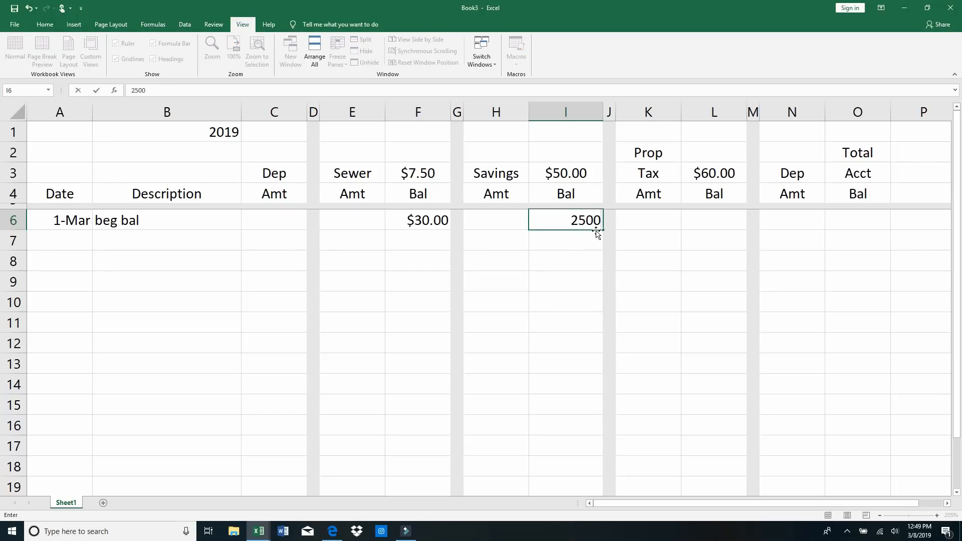
key(Tab)
Step: Enter 300 as the beginning Prop Tax balance in cell L6
key(Tab)
key(Tab)
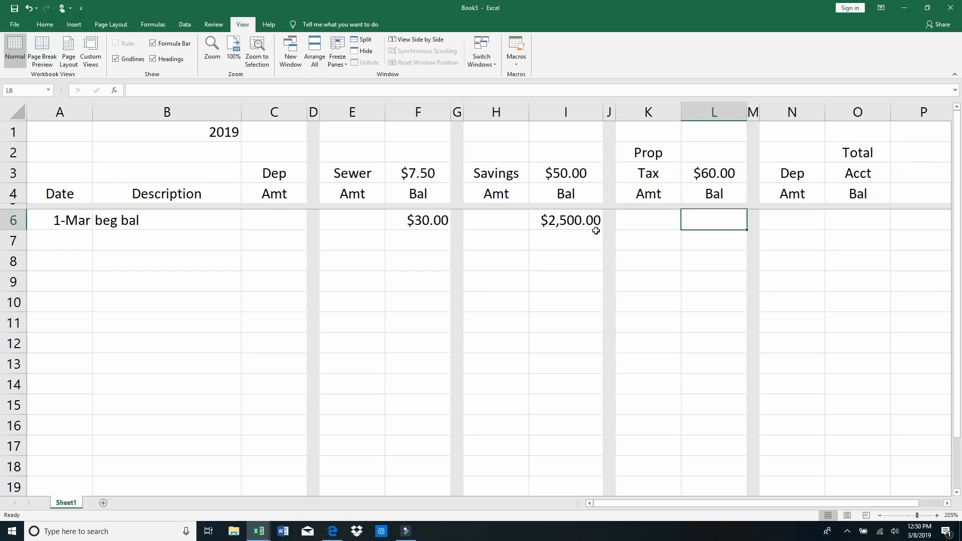
text(00)
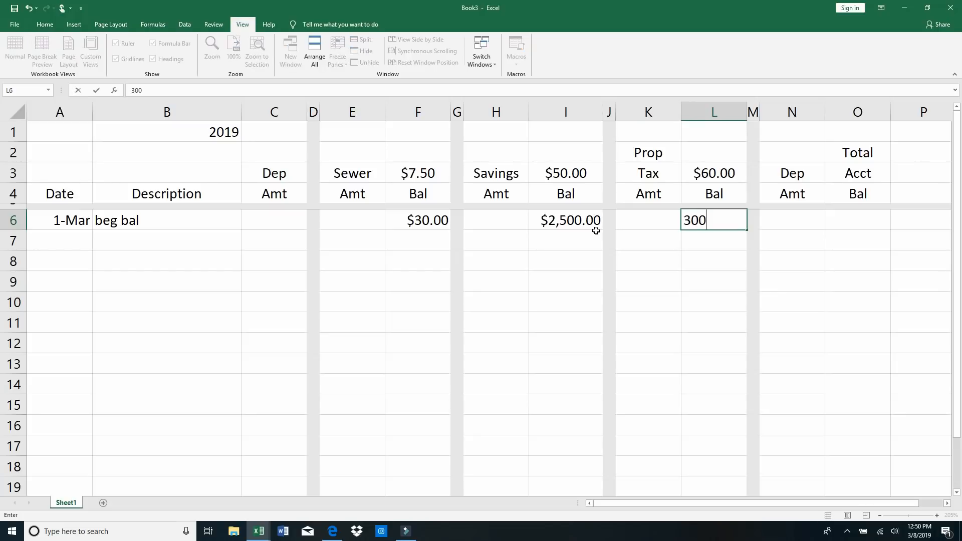
key(Return)
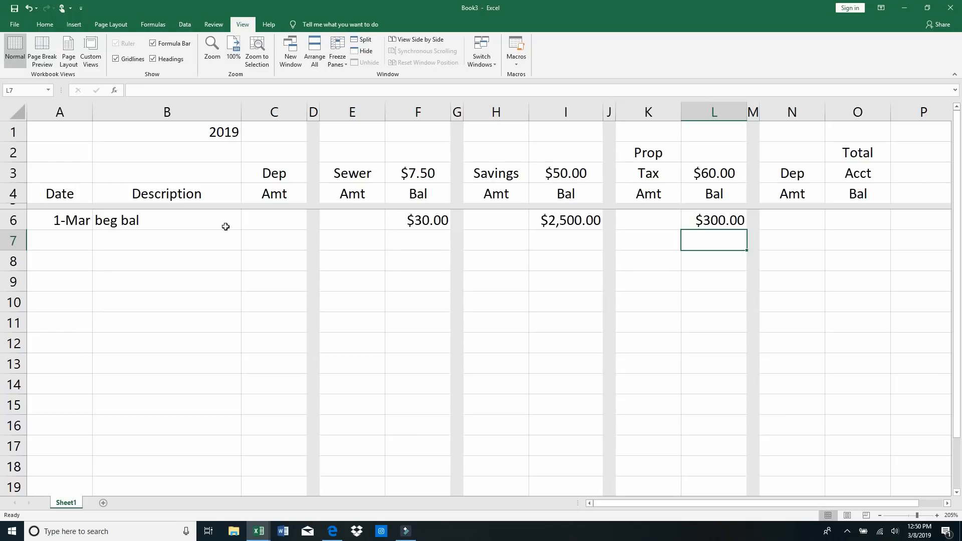
Step: Enter the date 3/3 in cell A7 and the description paycheck in B7
click(67, 243)
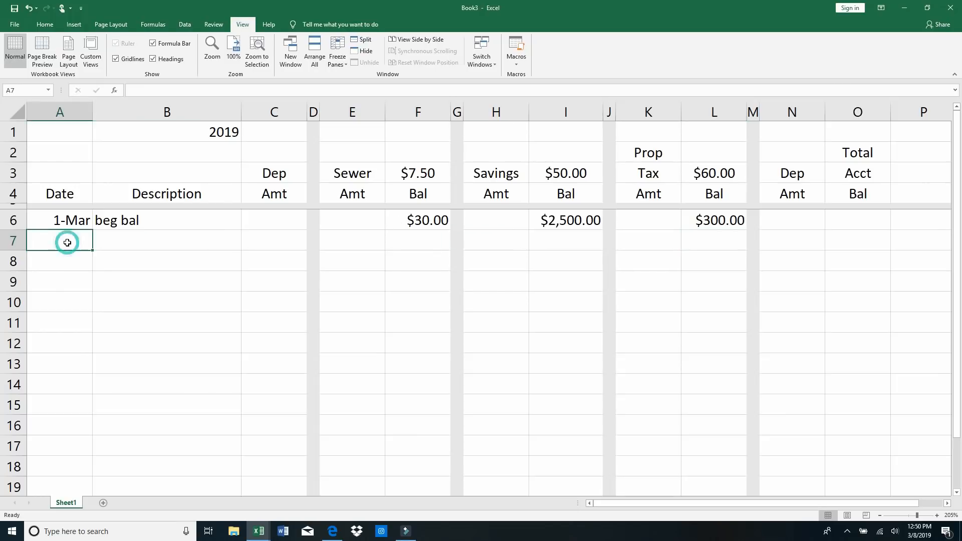
text(3/3)
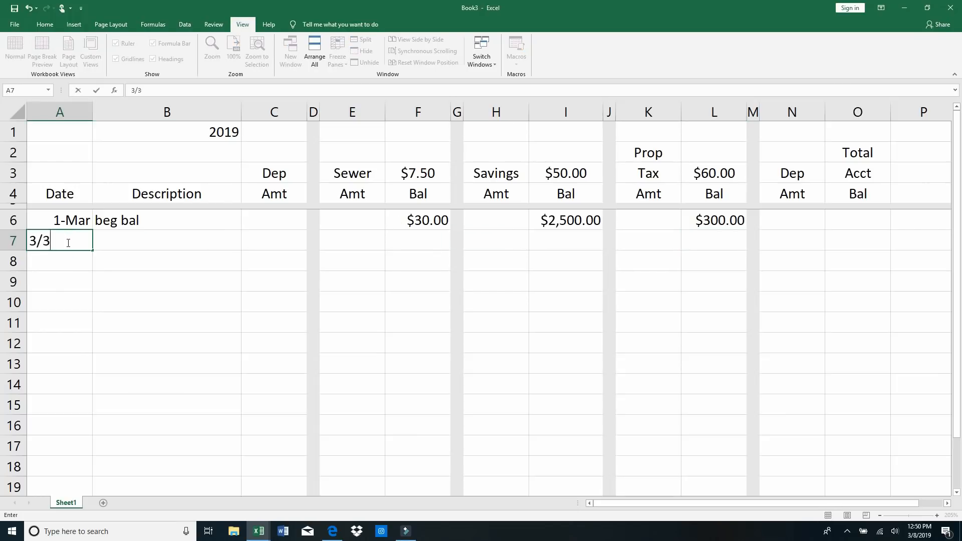
key(Tab)
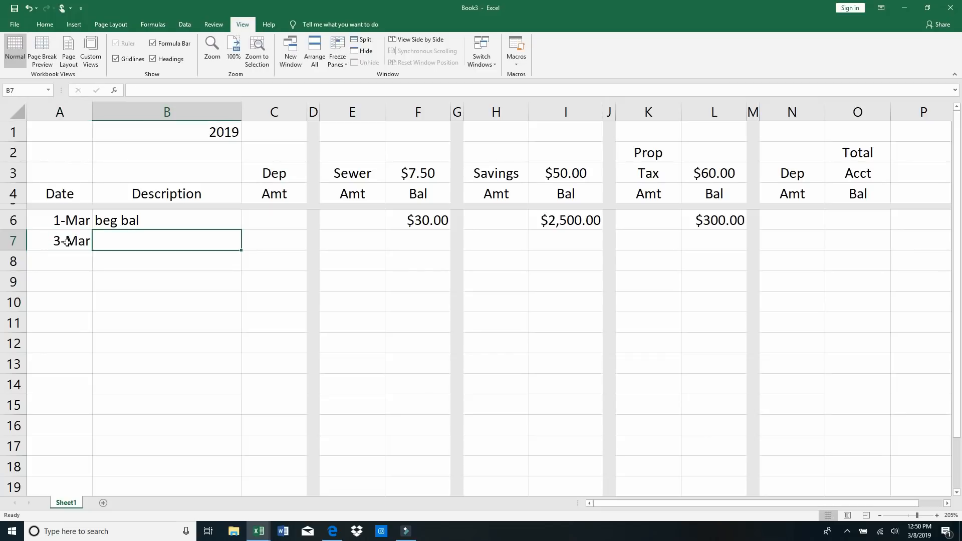
text(payc)
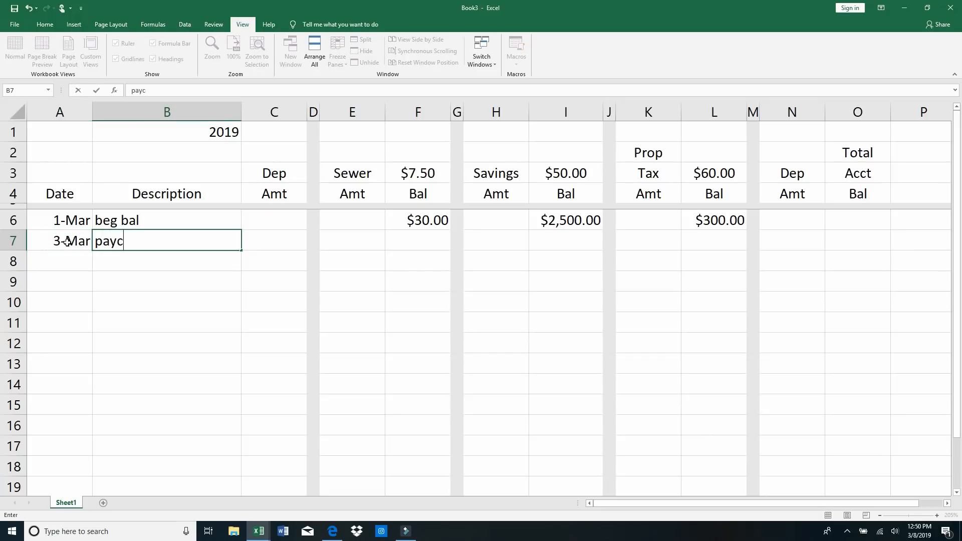
text(heck)
key(Tab)
key(Tab)
key(Tab)
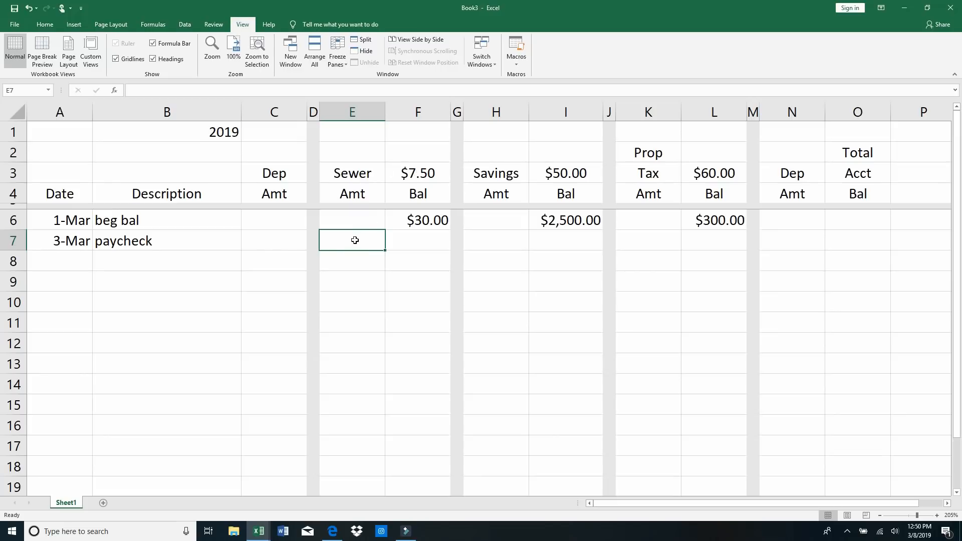
text(7.2)
key(Return)
text(5)
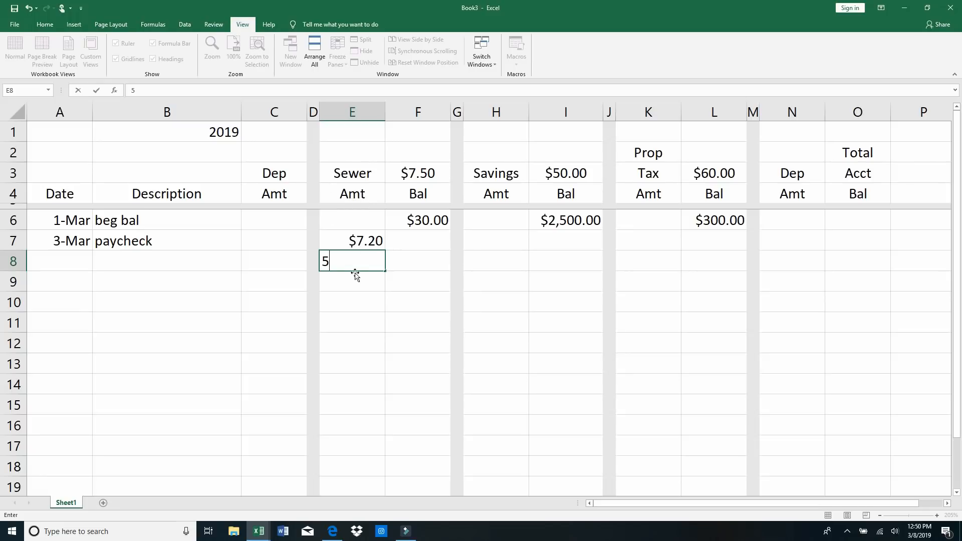
key(BackSpace)
Step: Enter the paycheck's deposit amounts in row 7: 7.50 for Sewer in E7, 50 for Savings in H7 and 60 for Prop Tax in K7
click(376, 244)
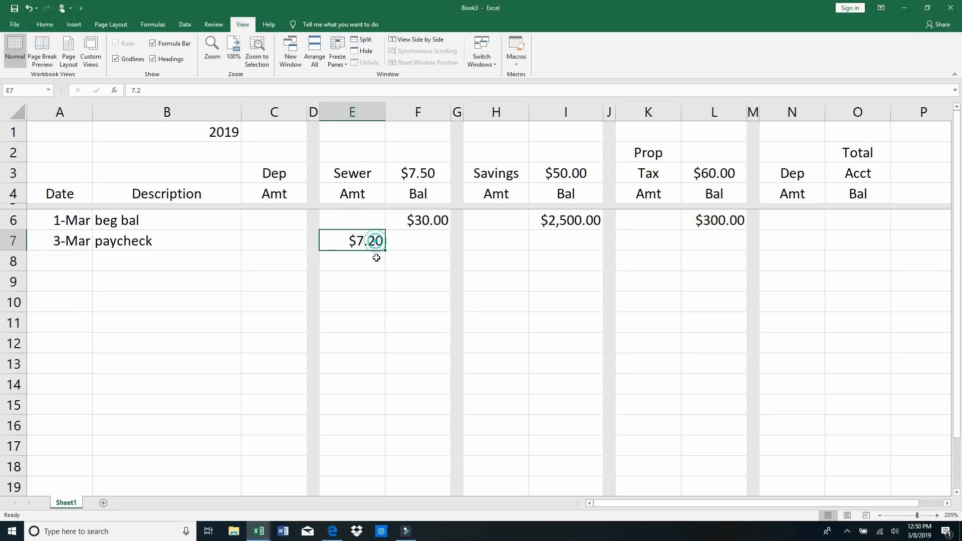
text(7.50)
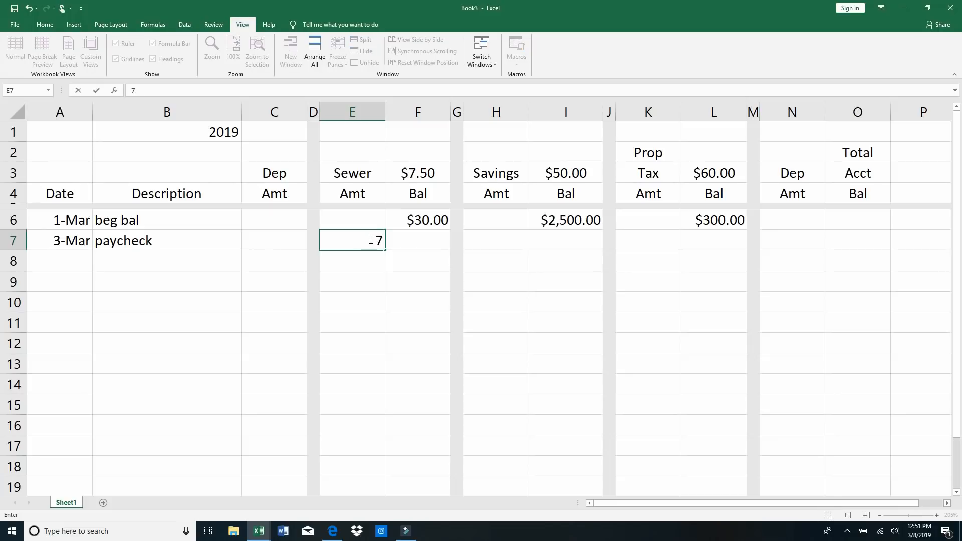
click(495, 235)
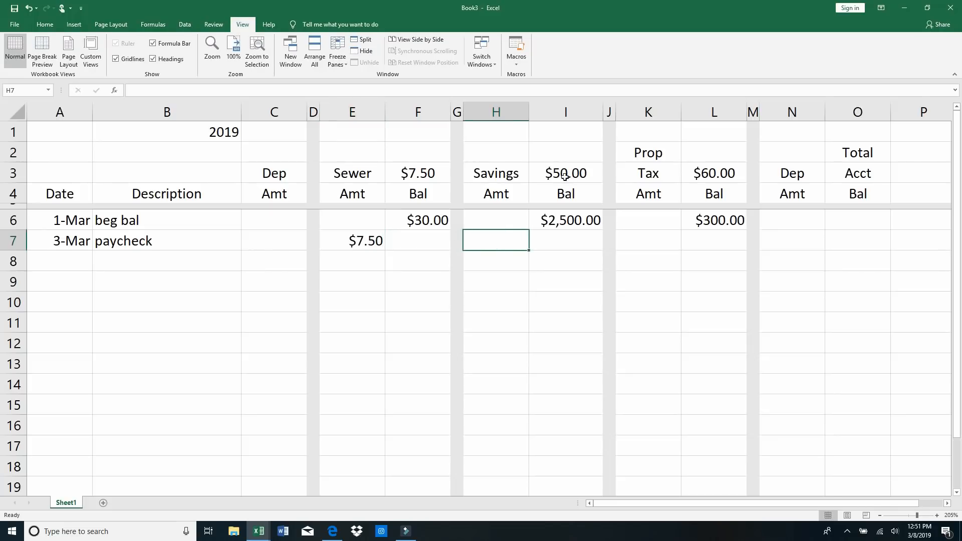
text(50)
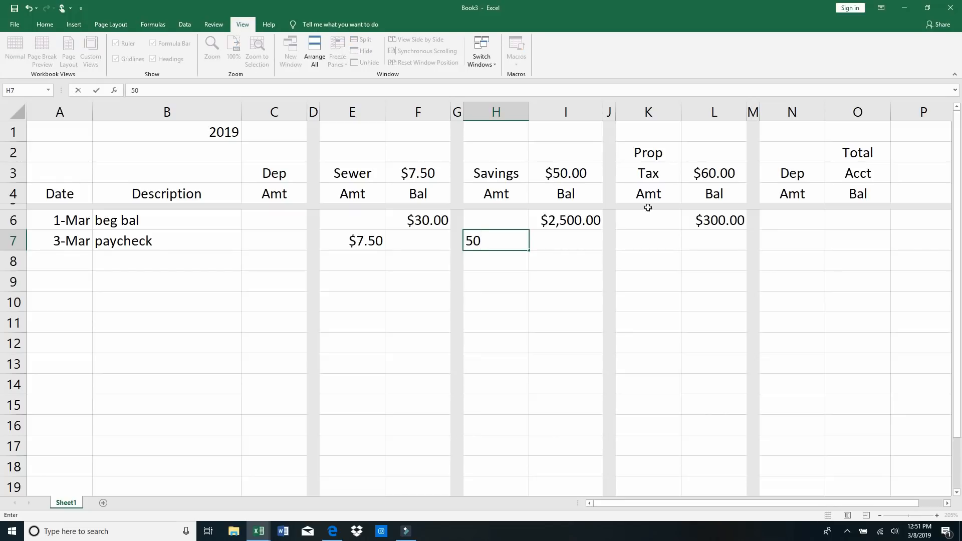
click(647, 240)
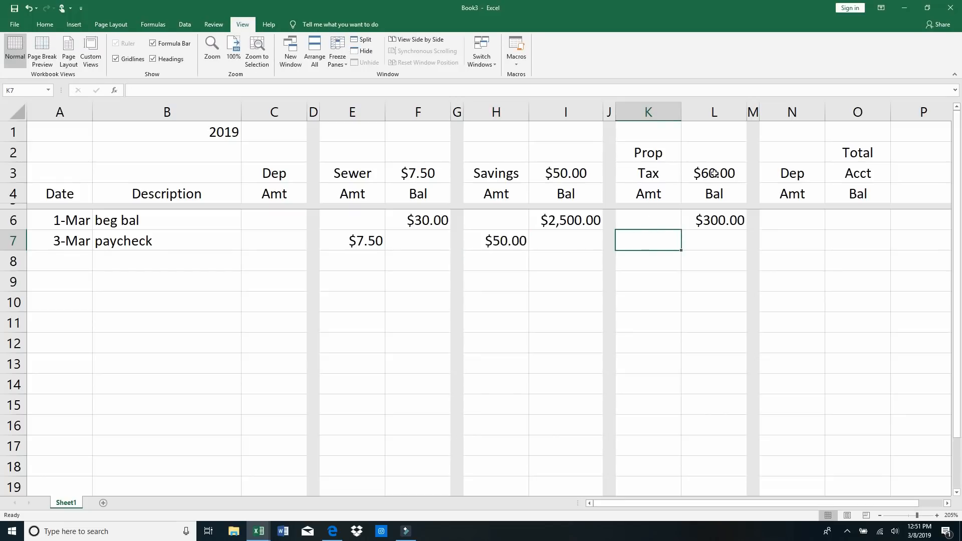
text(60)
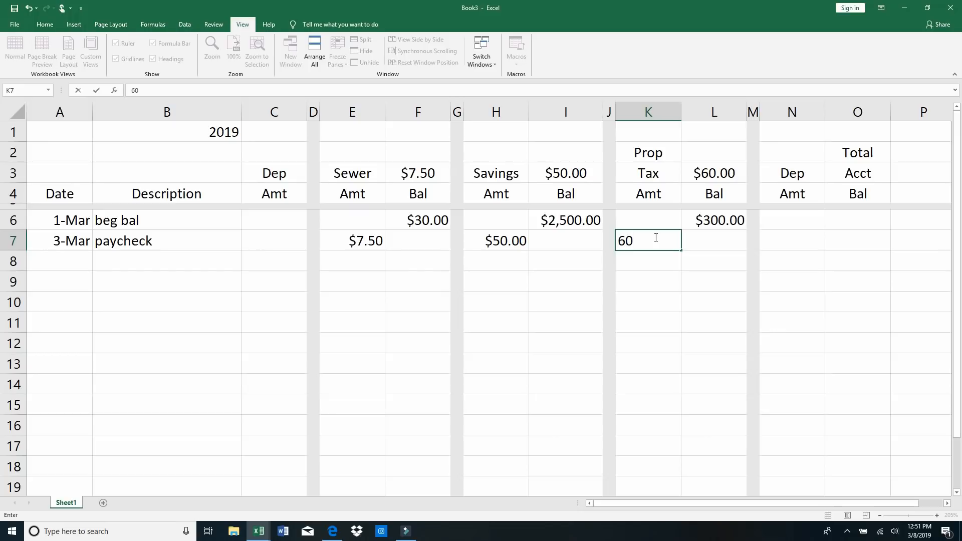
key(Return)
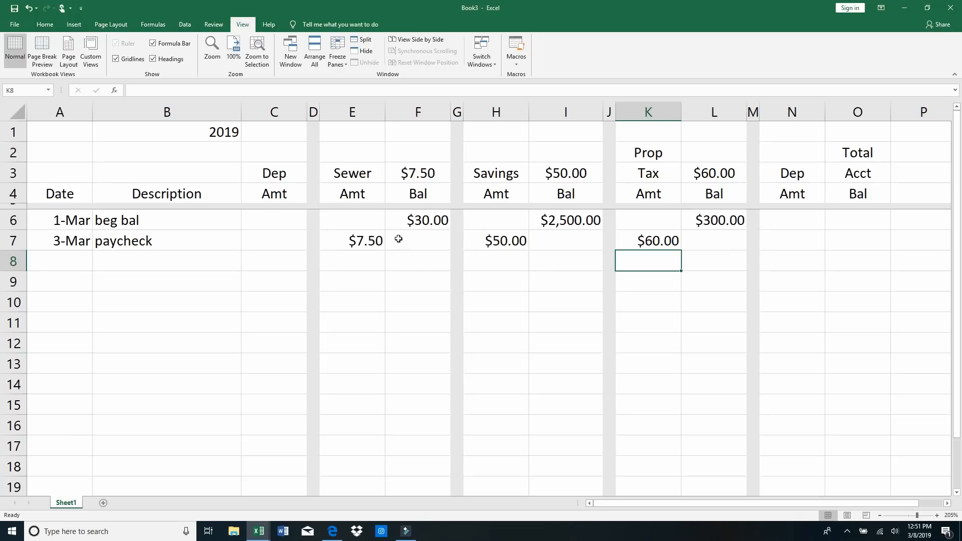
Step: Enter the formula =F6+E7 in cell F7 to calculate the running Sewer balance
click(420, 241)
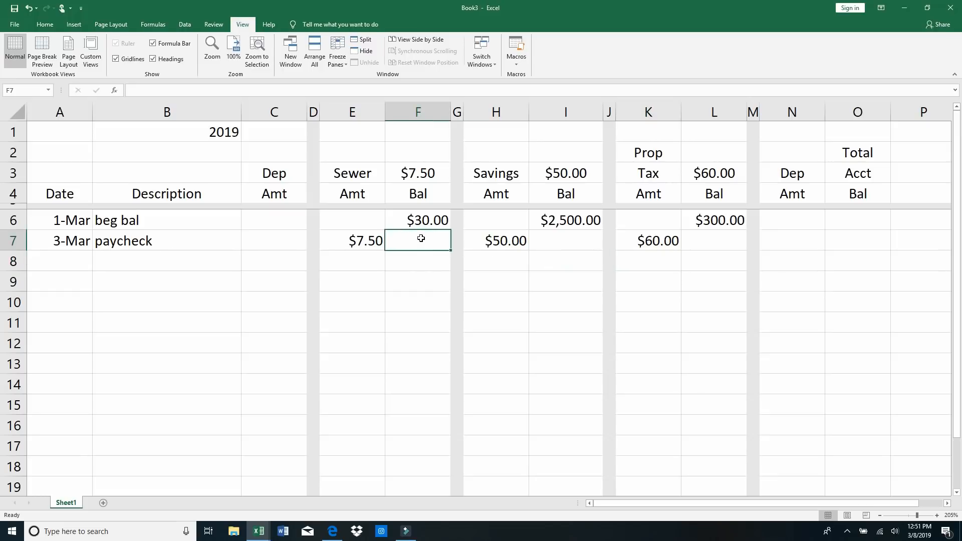
text(=)
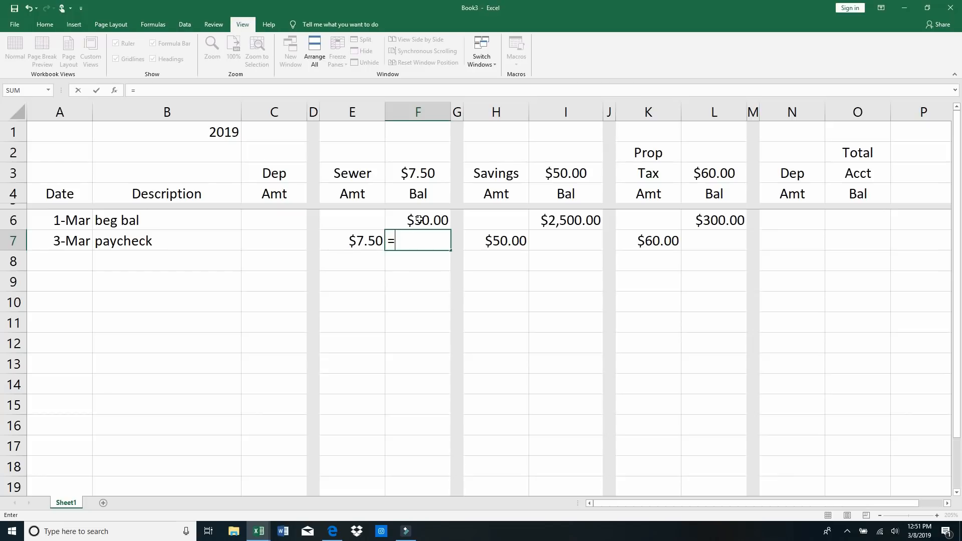
click(419, 220)
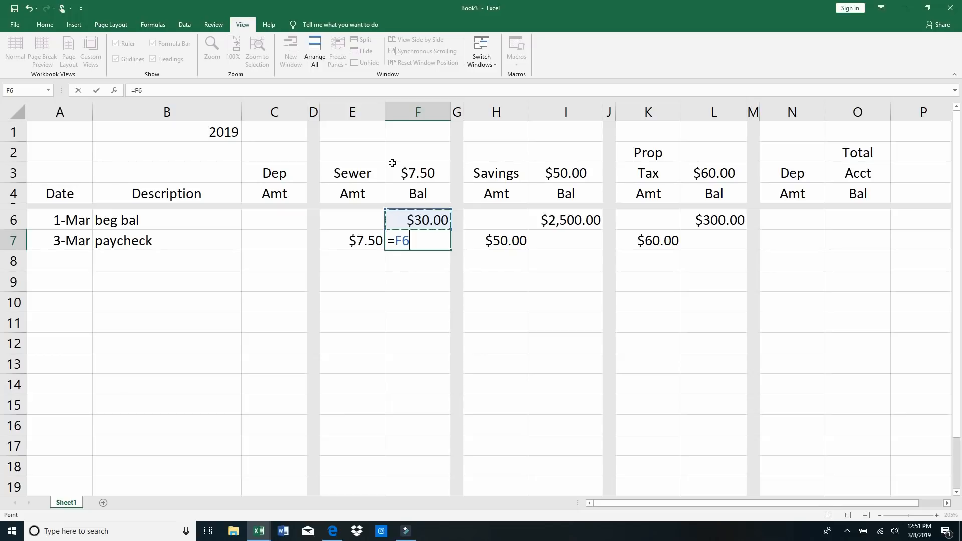
text(+)
click(361, 244)
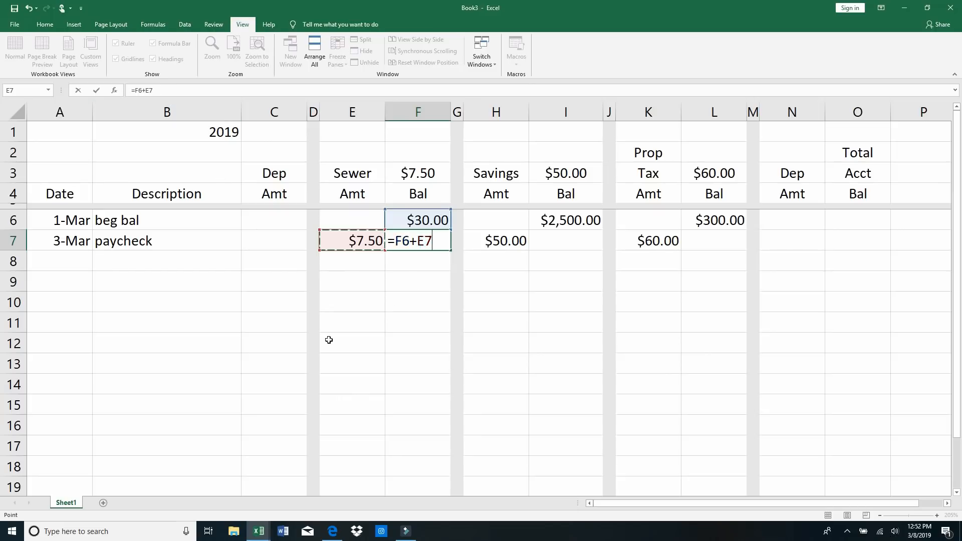
key(Return)
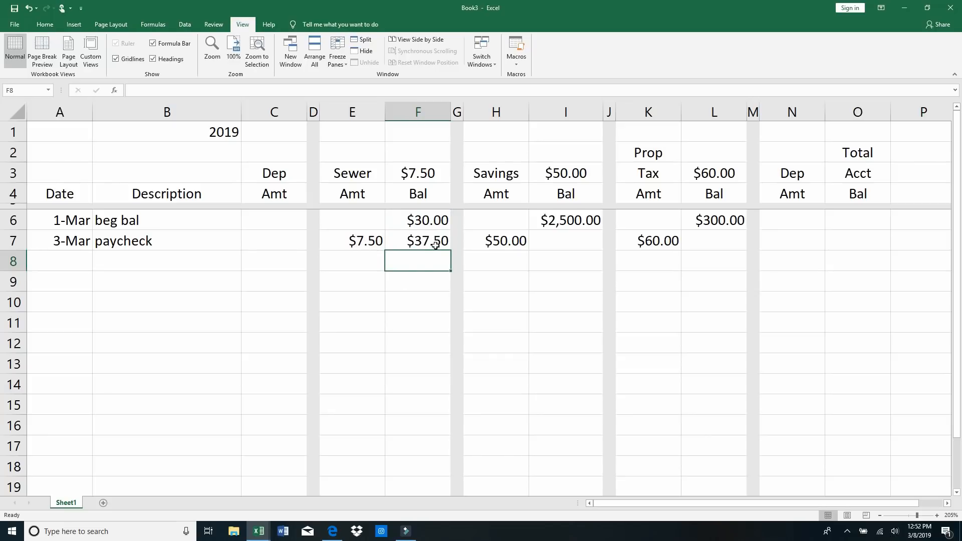
Step: Test the Sewer balance formula by changing the deposit in E7 to 20 and restoring it to 7.5
click(352, 241)
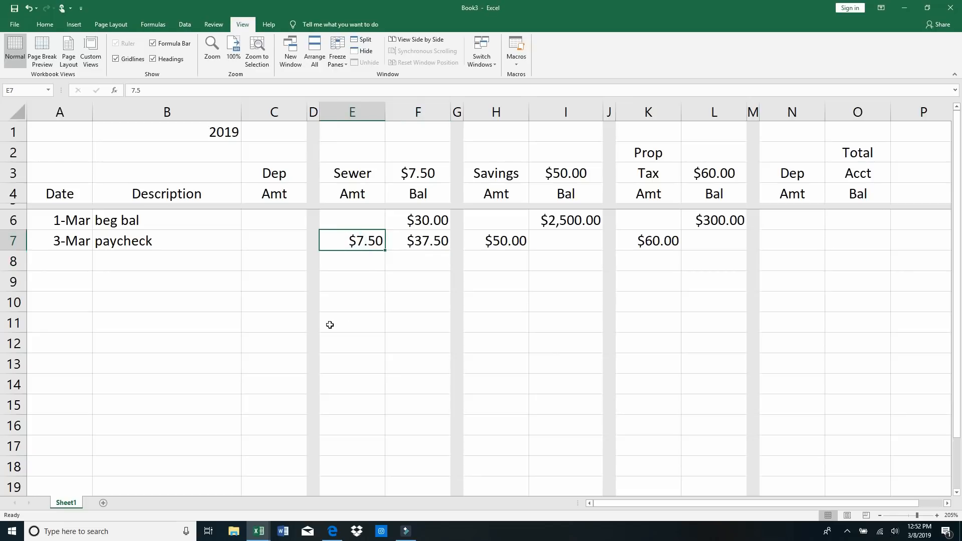
text(20)
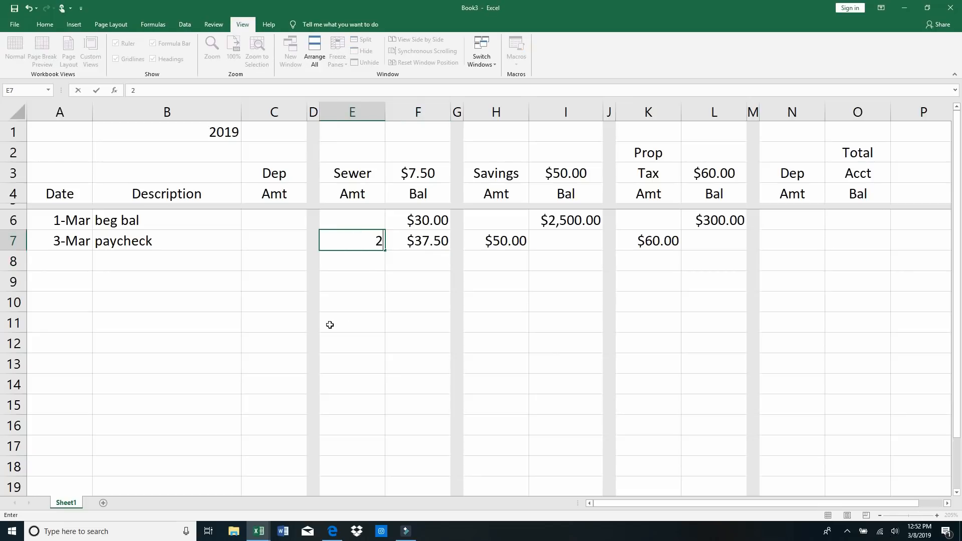
key(Return)
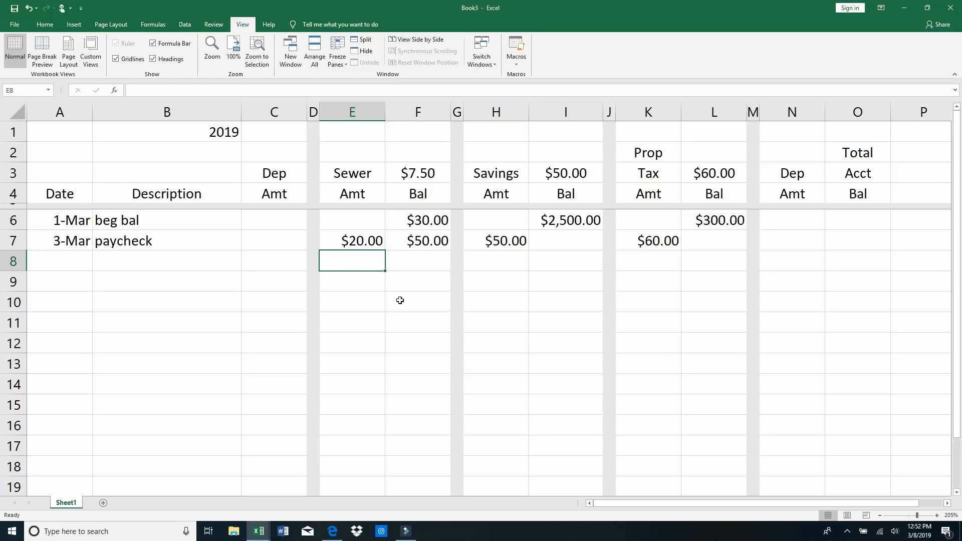
key(Up)
text(7.5)
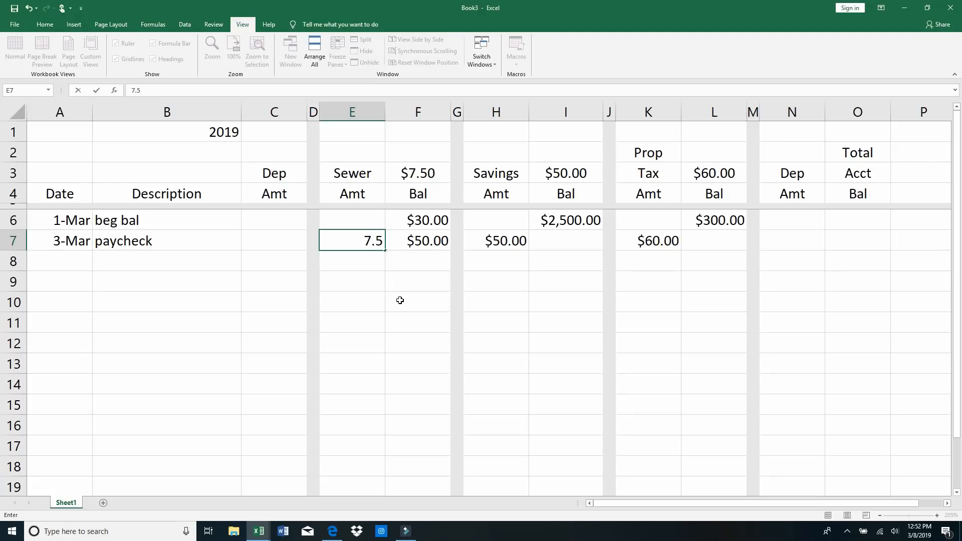
key(Return)
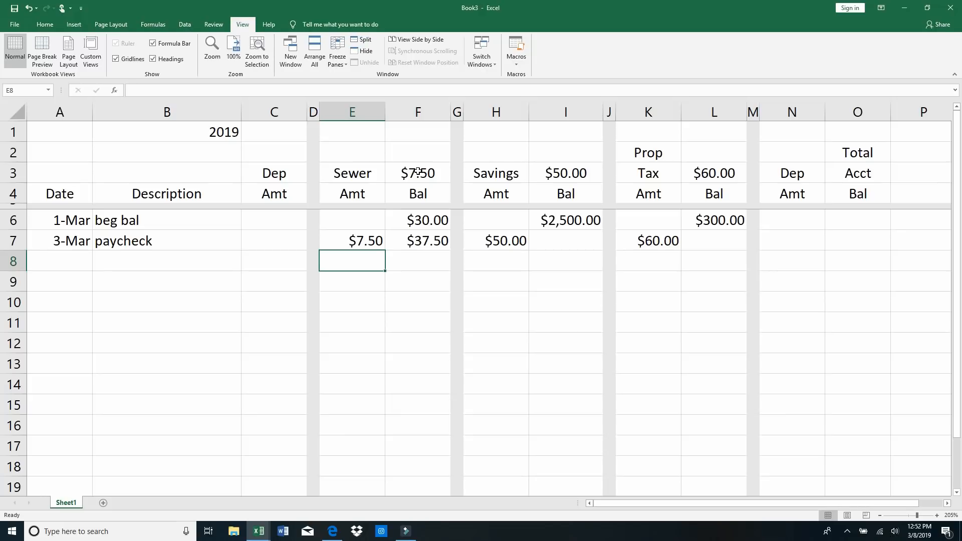
Step: Copy the Sewer balance formula from F7 into Savings balance cell I7 as a formula only, and compare the formulas in both cells
click(425, 242)
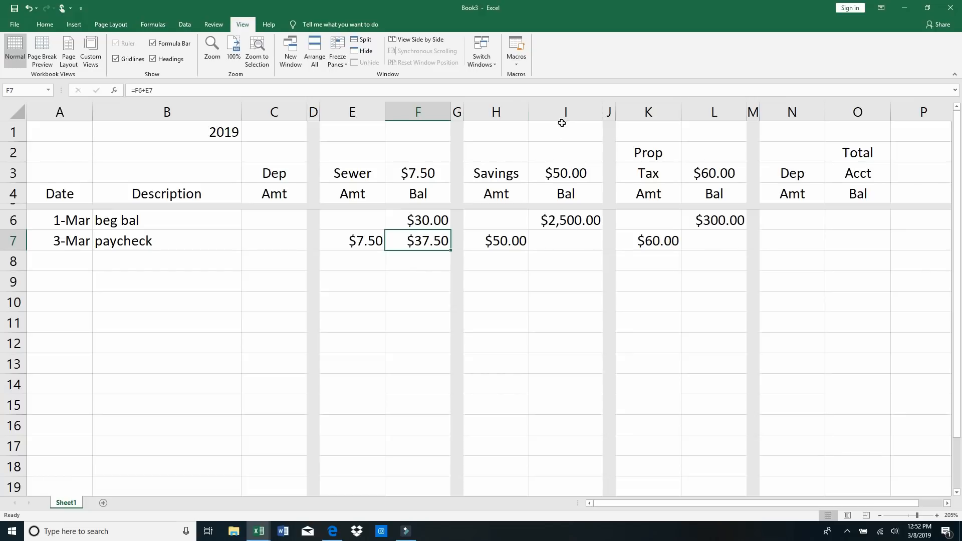
right_click(422, 241)
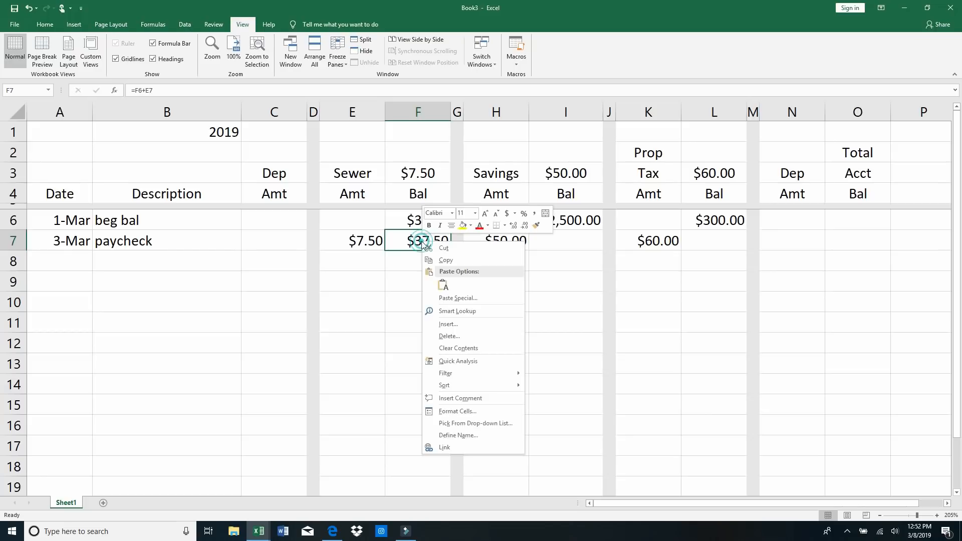
click(458, 262)
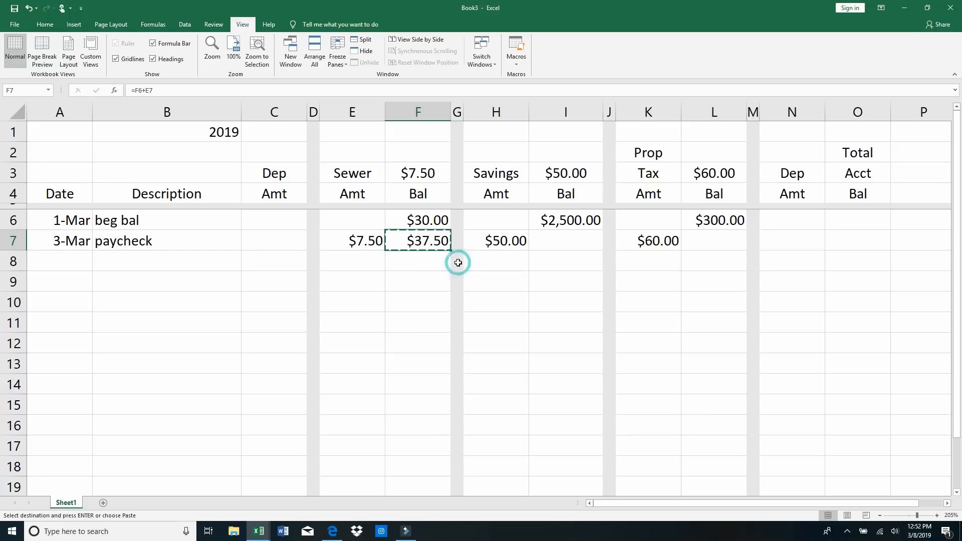
click(563, 240)
right_click(564, 242)
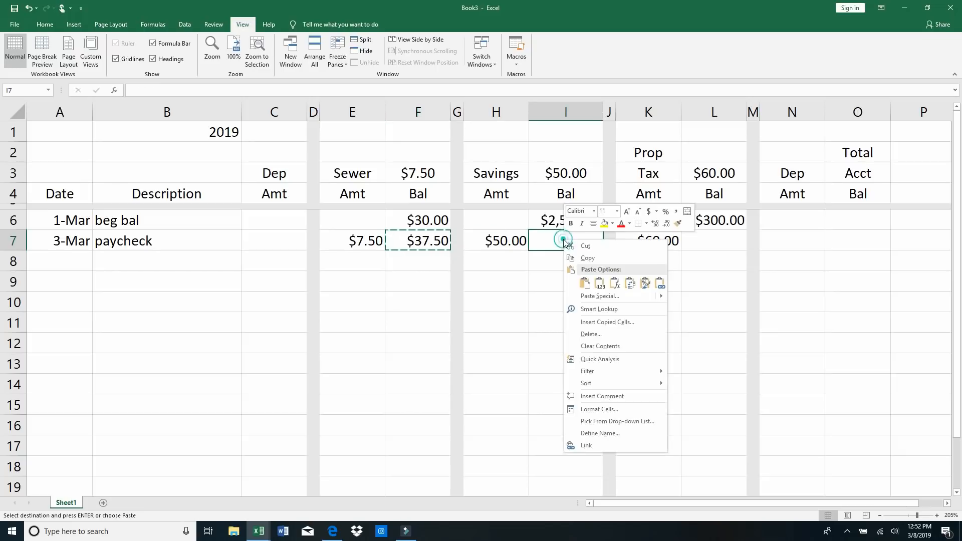
click(616, 284)
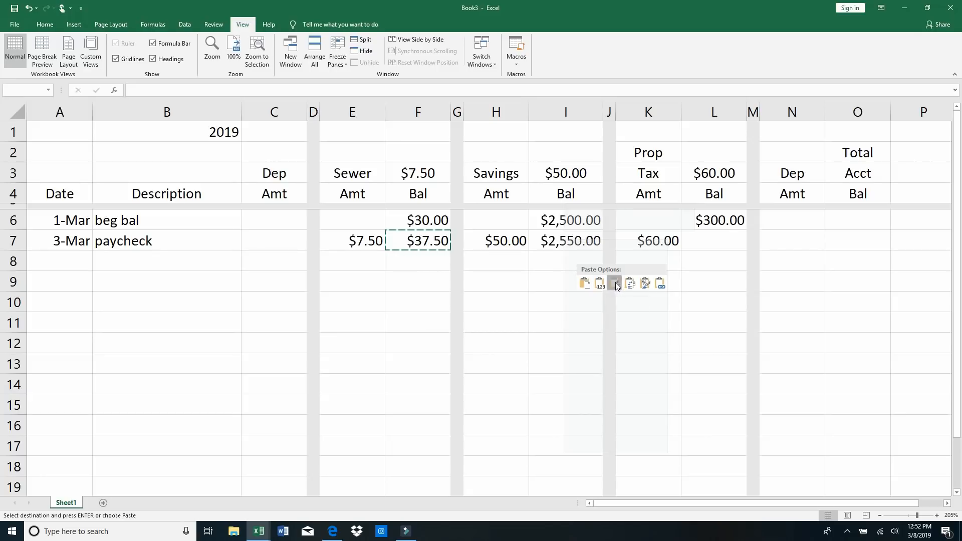
click(537, 307)
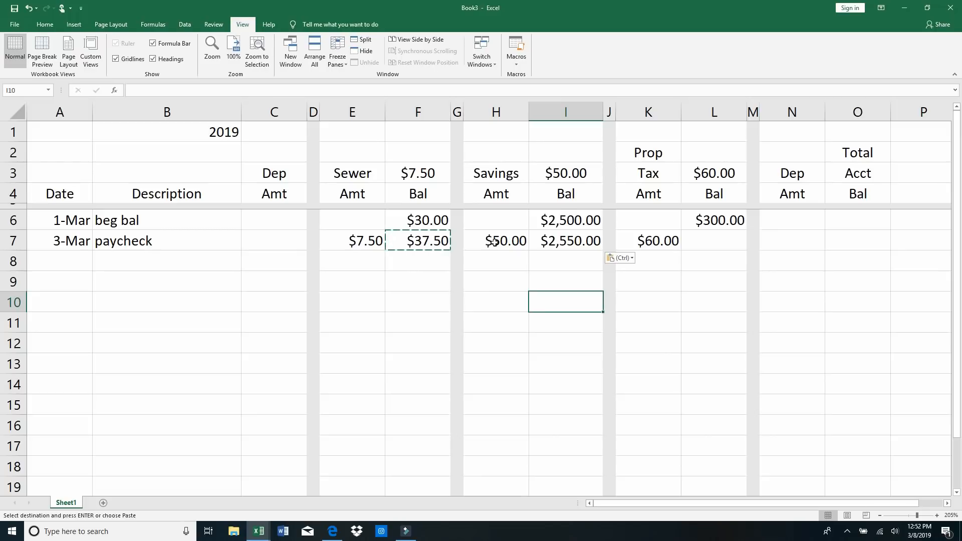
click(433, 241)
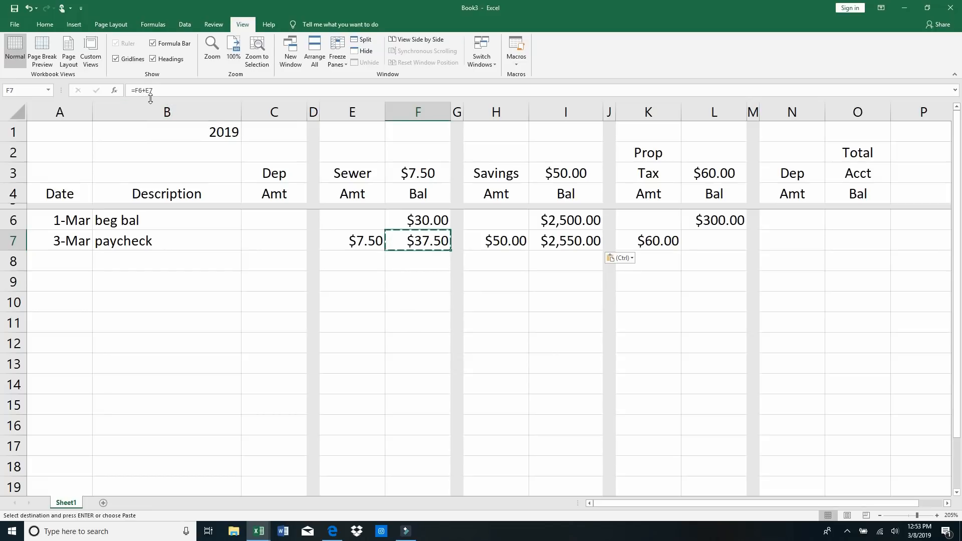
click(562, 245)
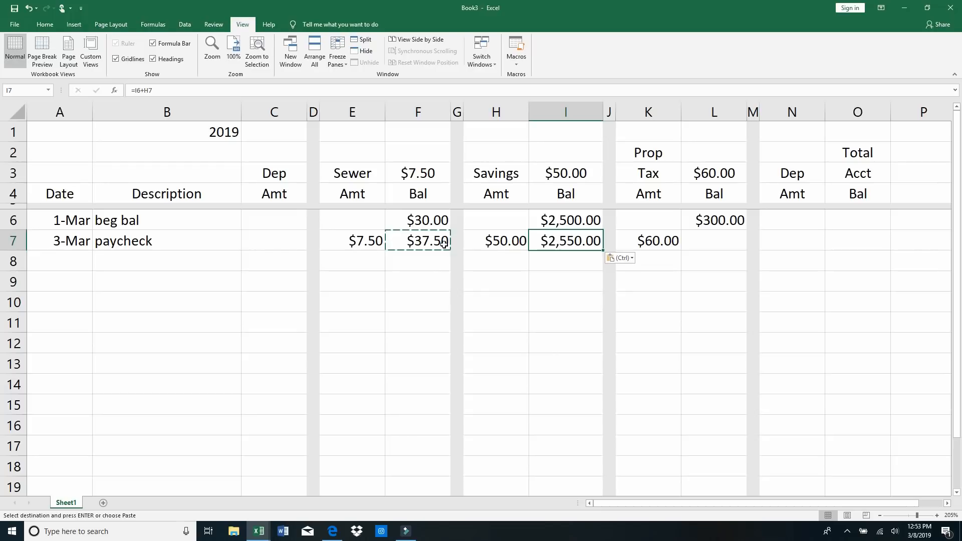
Step: Paste only the copied balance formula into L7 for the running Prop Tax balance
right_click(705, 243)
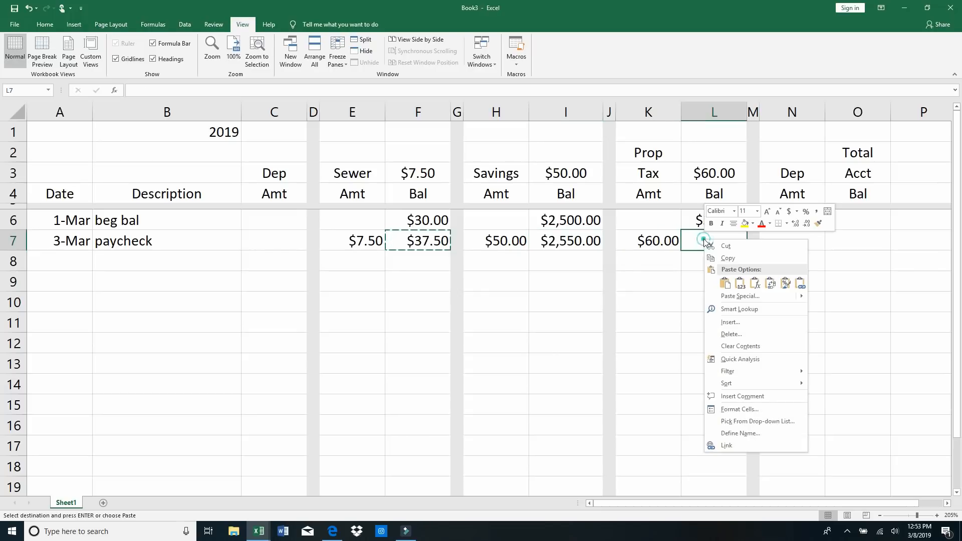
click(755, 284)
click(678, 287)
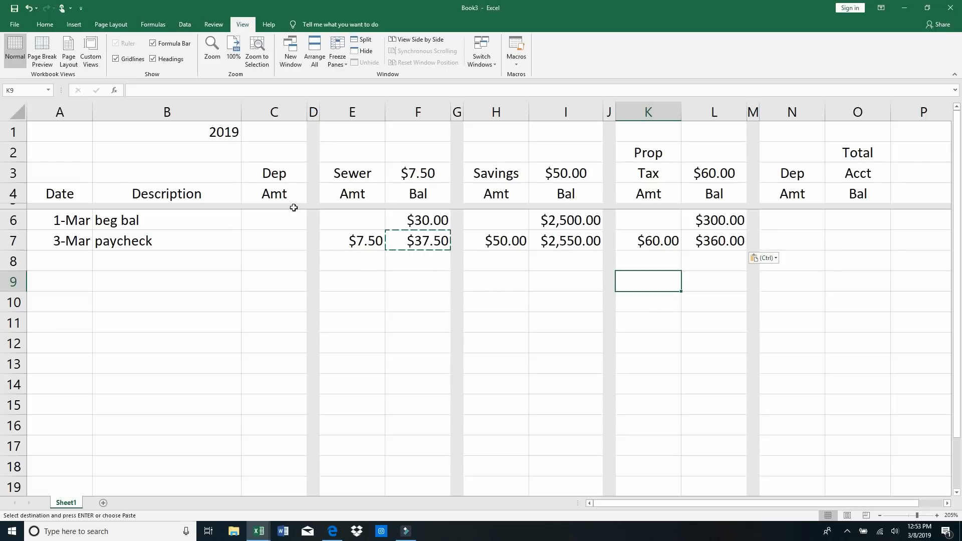
Step: Enter the formula =E7+H7+K7 in cell C7 to total the paycheck's deposit amounts
click(269, 242)
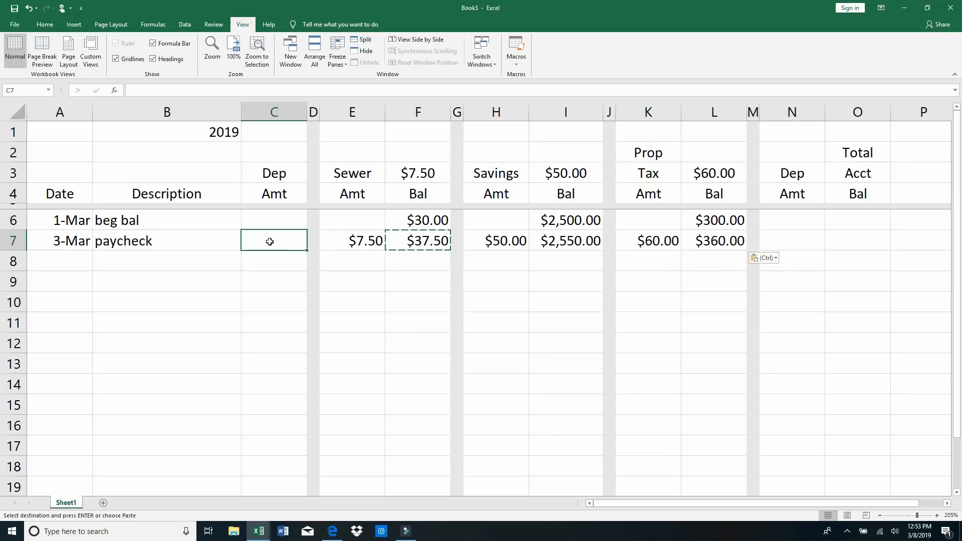
text(=)
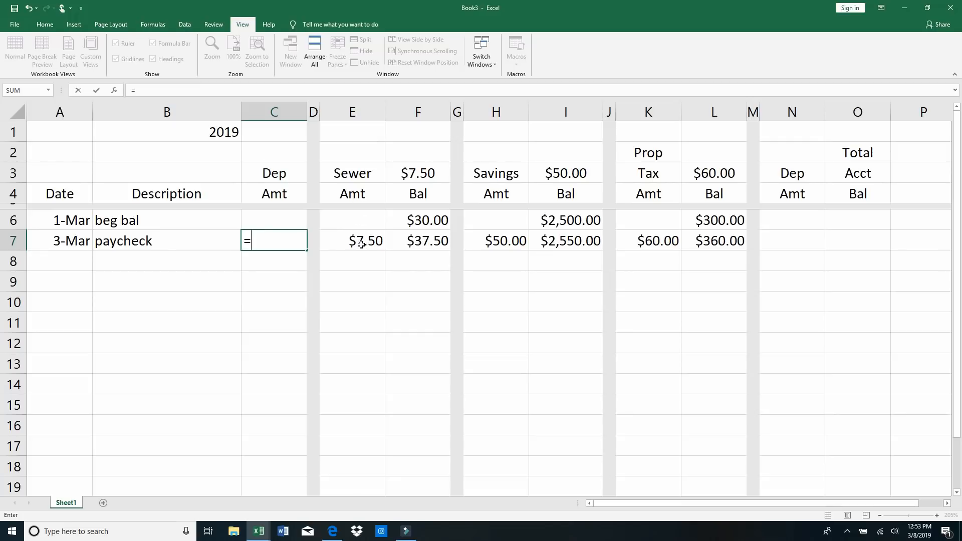
click(359, 241)
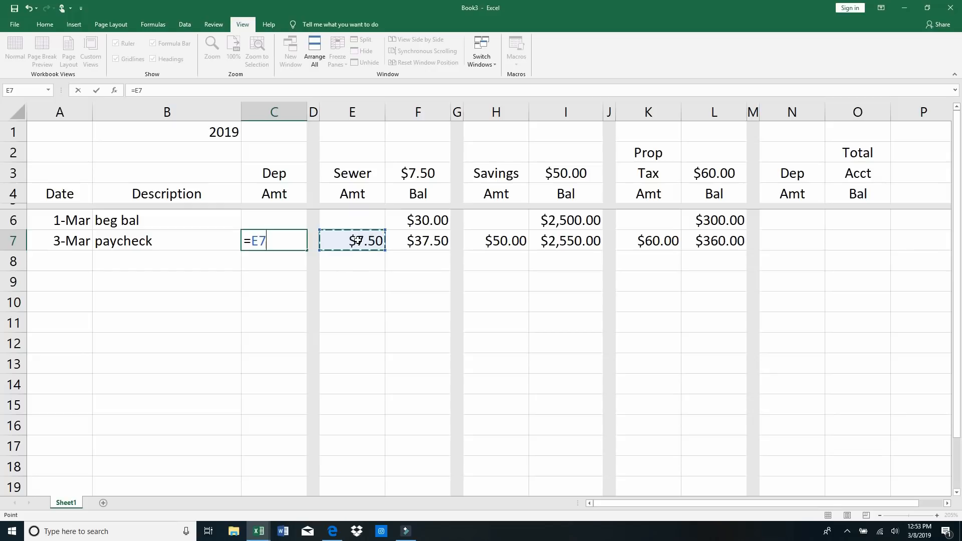
text(+)
click(495, 241)
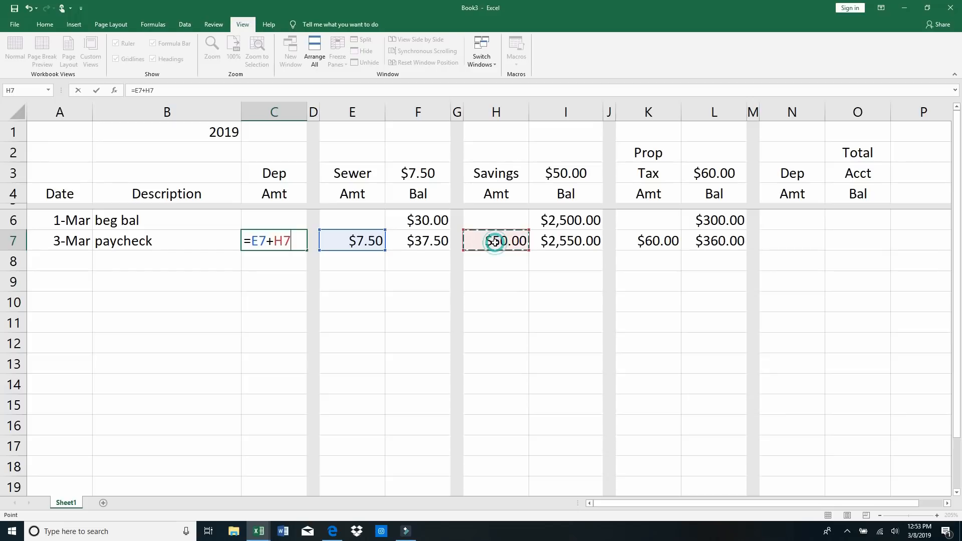
text(+)
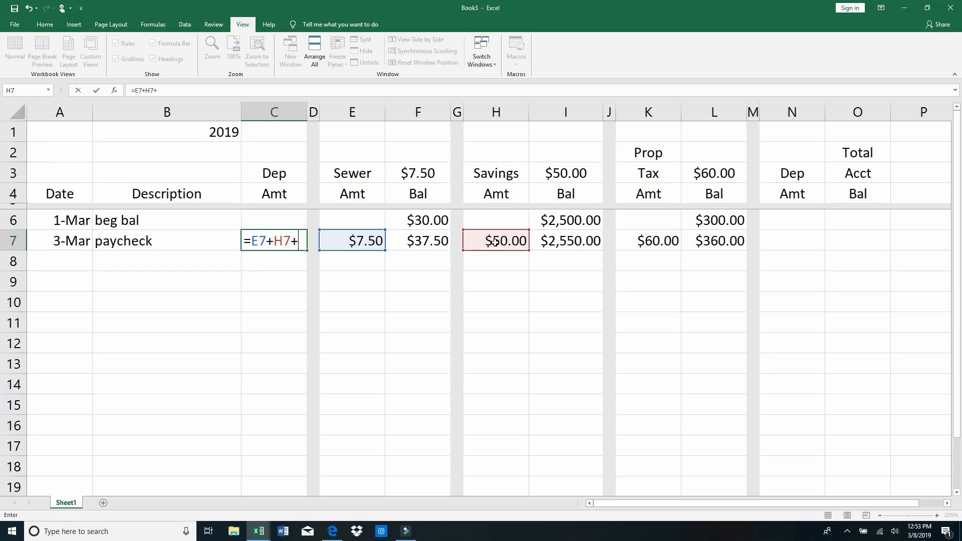
click(650, 245)
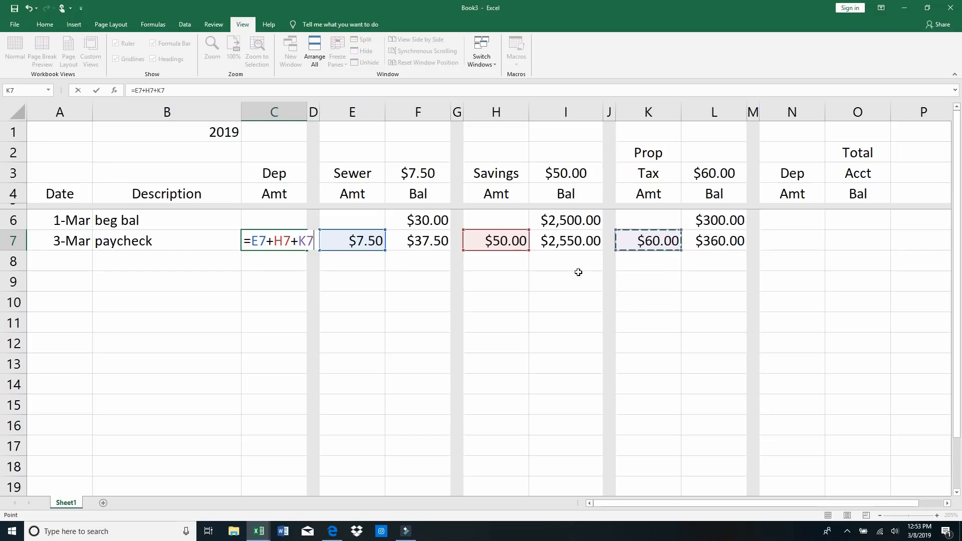
key(Return)
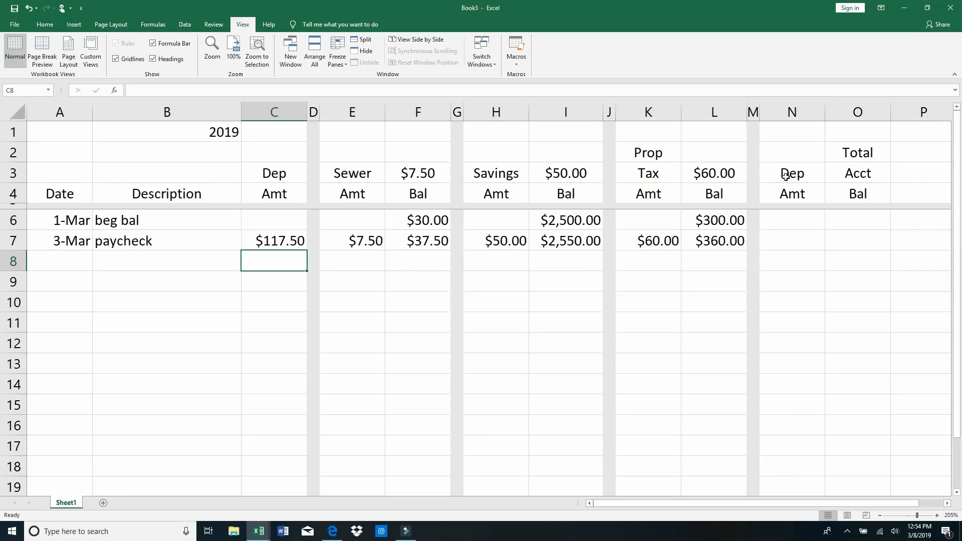
Step: Enter the formula =C7 in cell N7 to carry over the total deposit amount
click(788, 240)
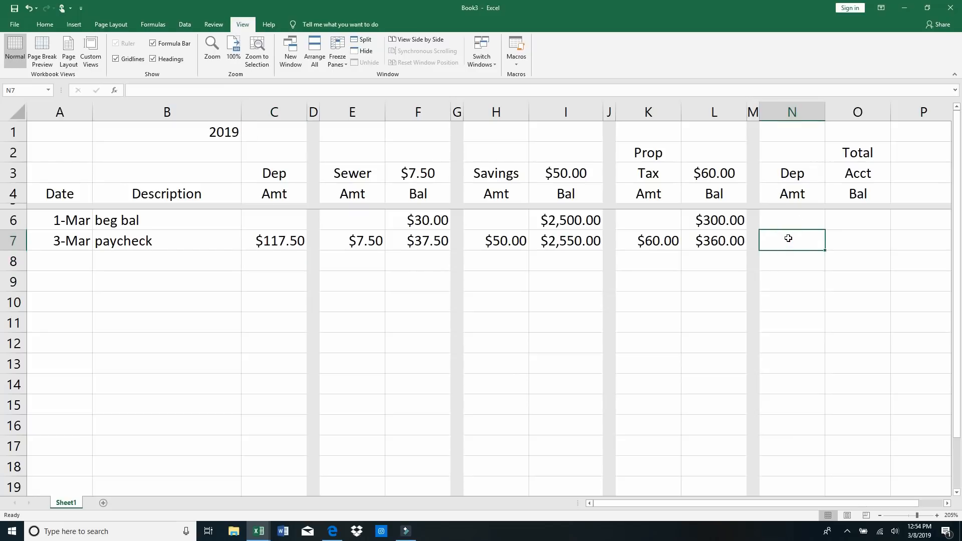
text(=)
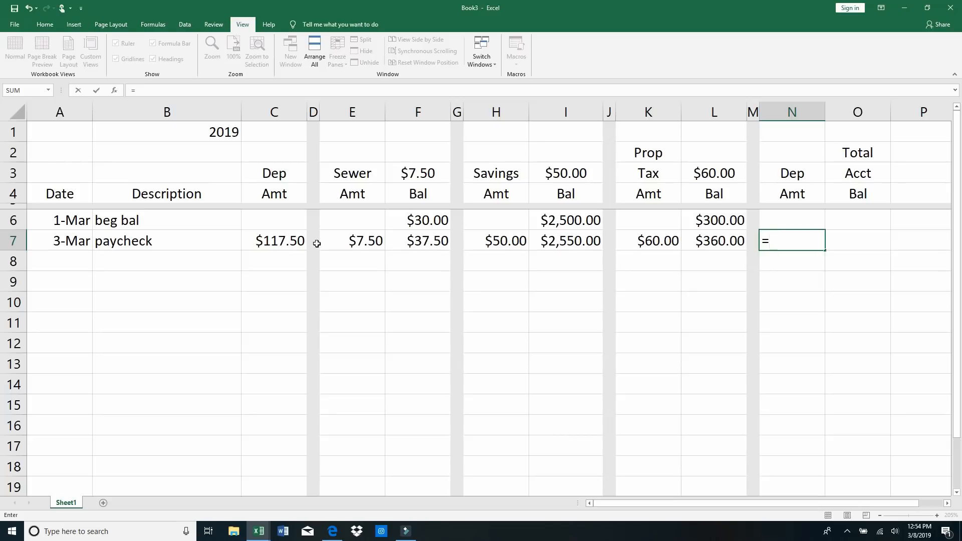
click(281, 243)
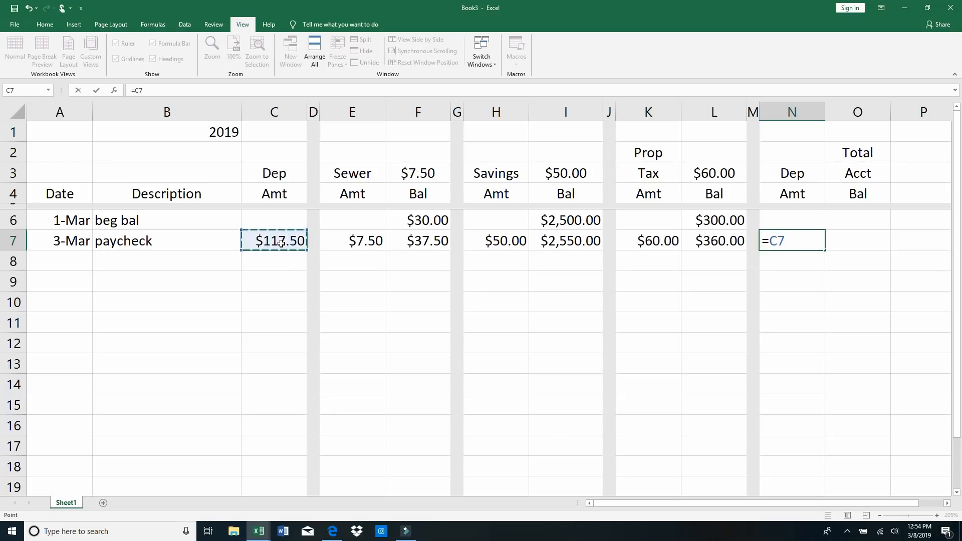
key(Return)
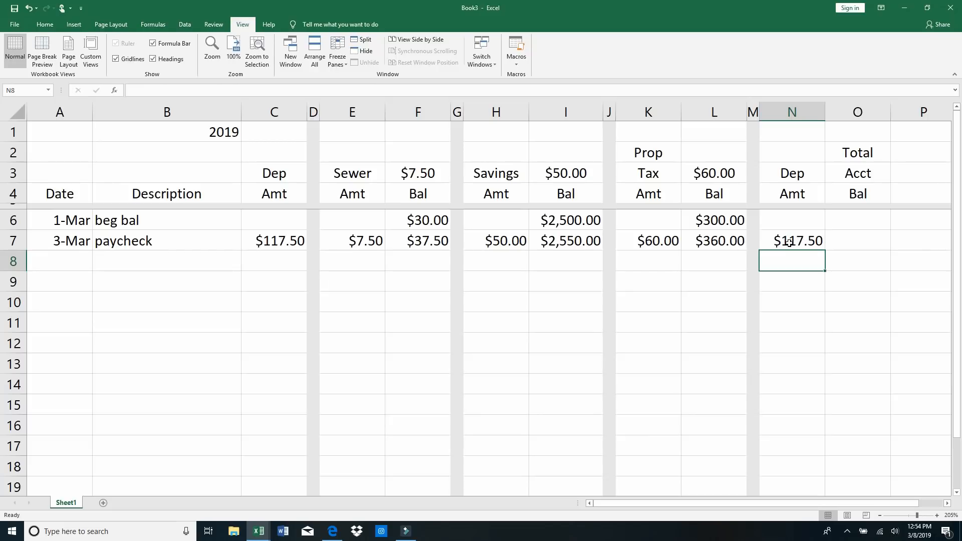
Step: Enter the formula =L6+I6+F6 in cell O6 to calculate the beginning total account balance
click(857, 220)
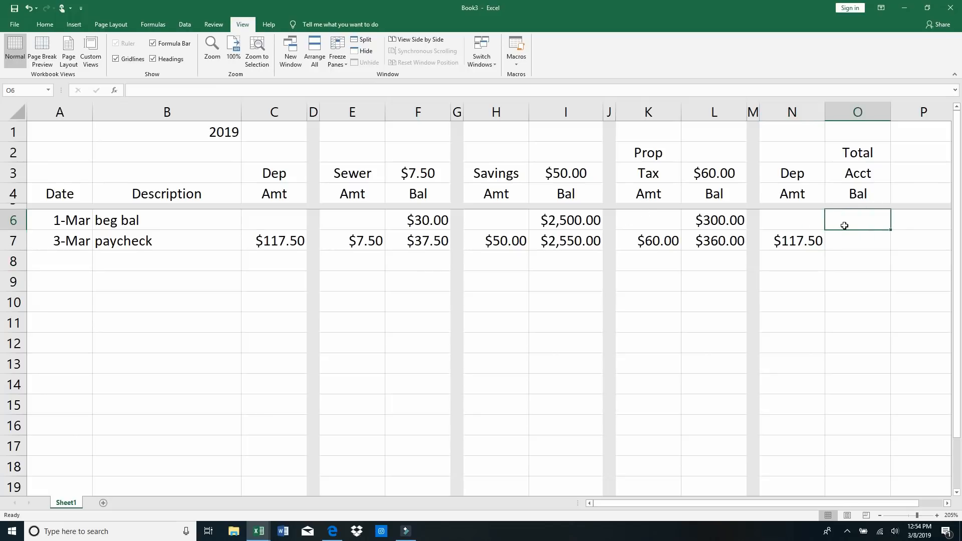
text(=)
click(715, 221)
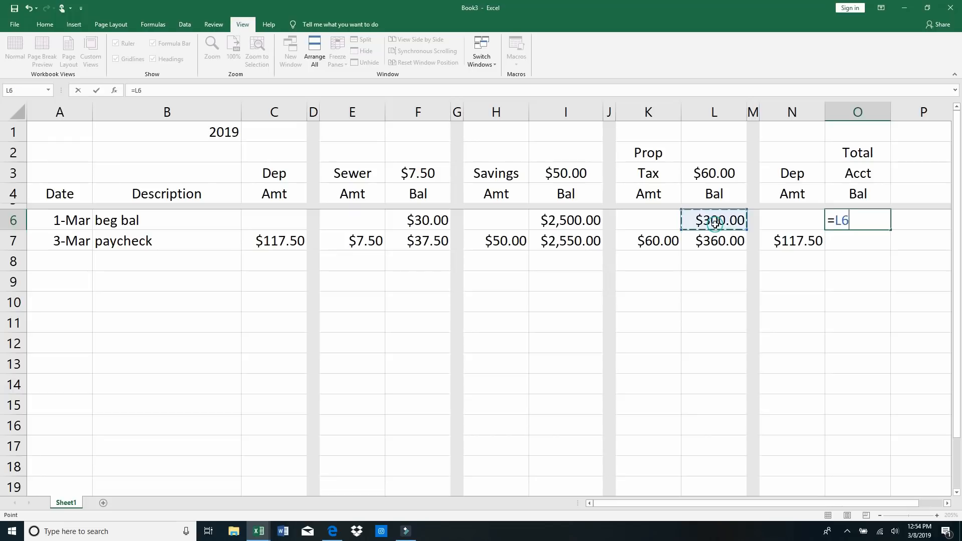
text(+)
click(571, 220)
text(+)
click(427, 222)
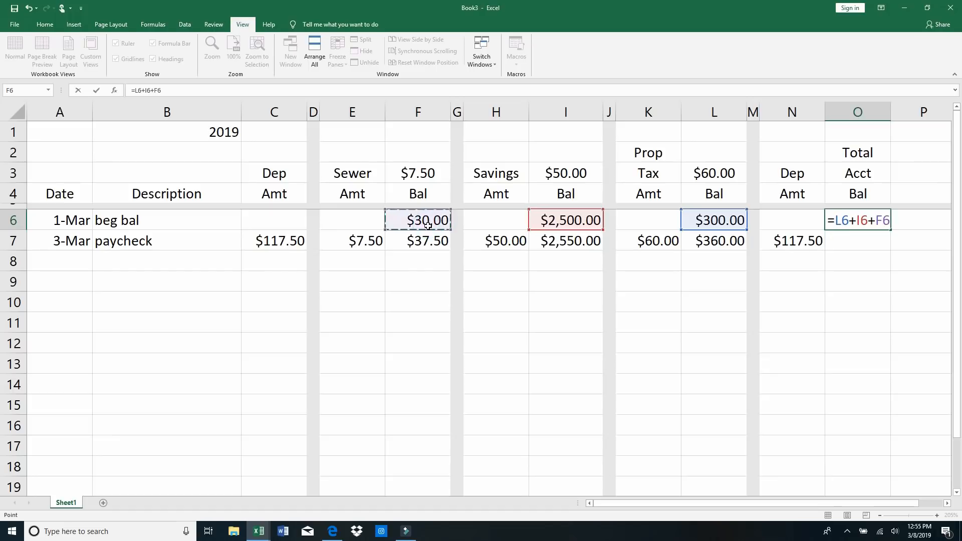
key(Return)
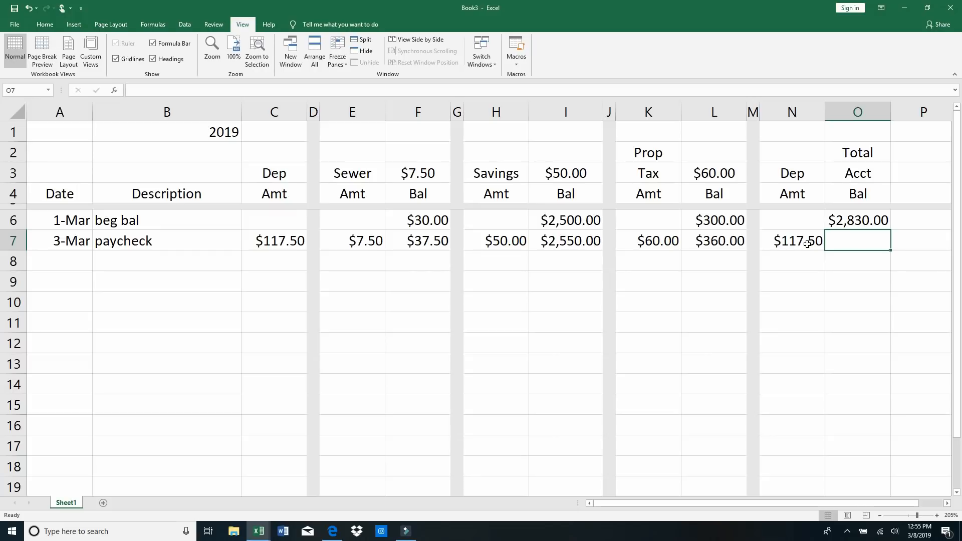
Step: Copy the Prop Tax balance formula from L7 into total account balance cell O7 as a formula only
right_click(714, 242)
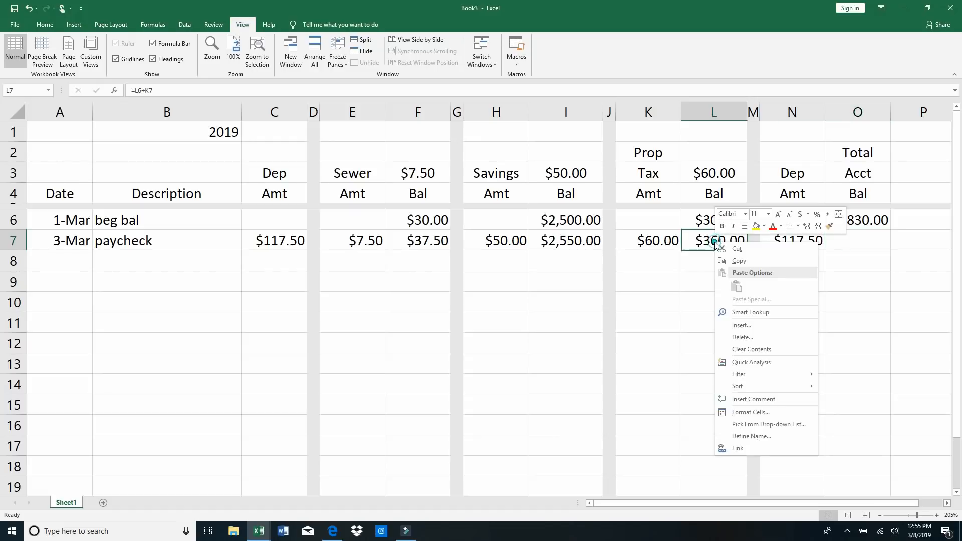
click(739, 261)
right_click(840, 240)
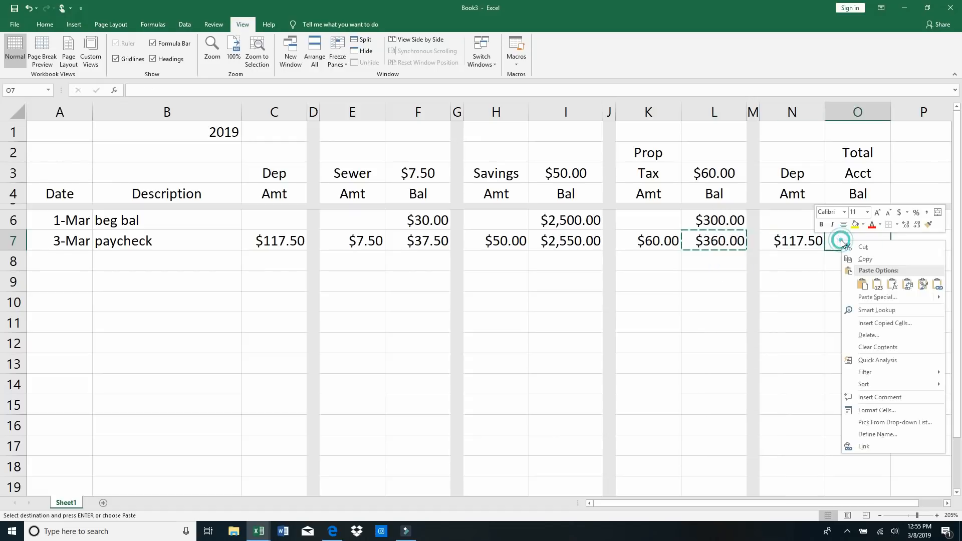
click(892, 284)
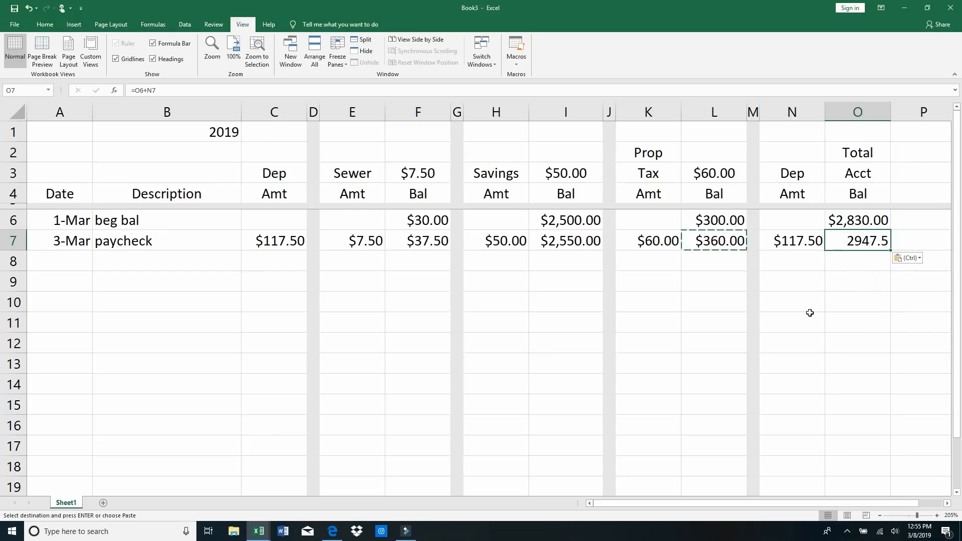
click(810, 313)
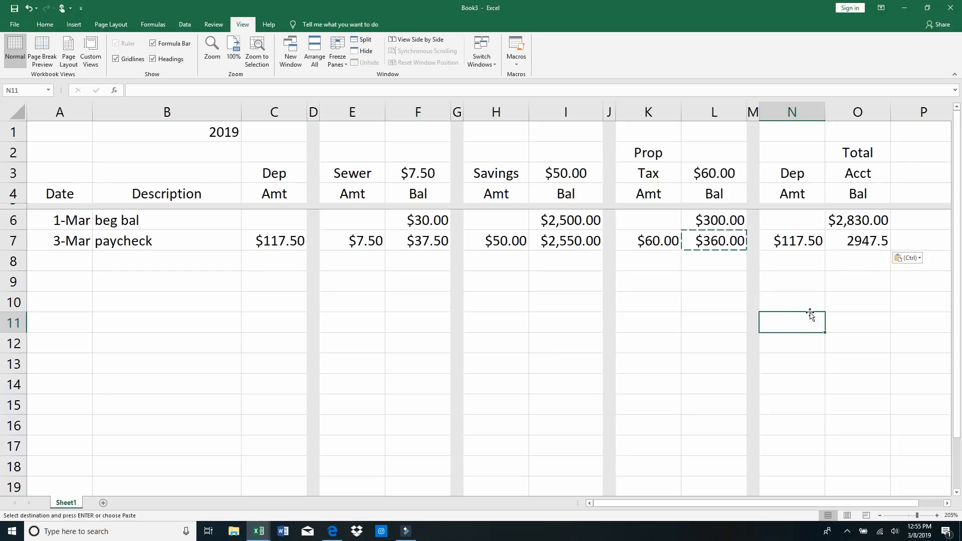
Step: Format column O as Currency with 2 decimal places, no symbol and negative numbers in red without parentheses
right_click(856, 112)
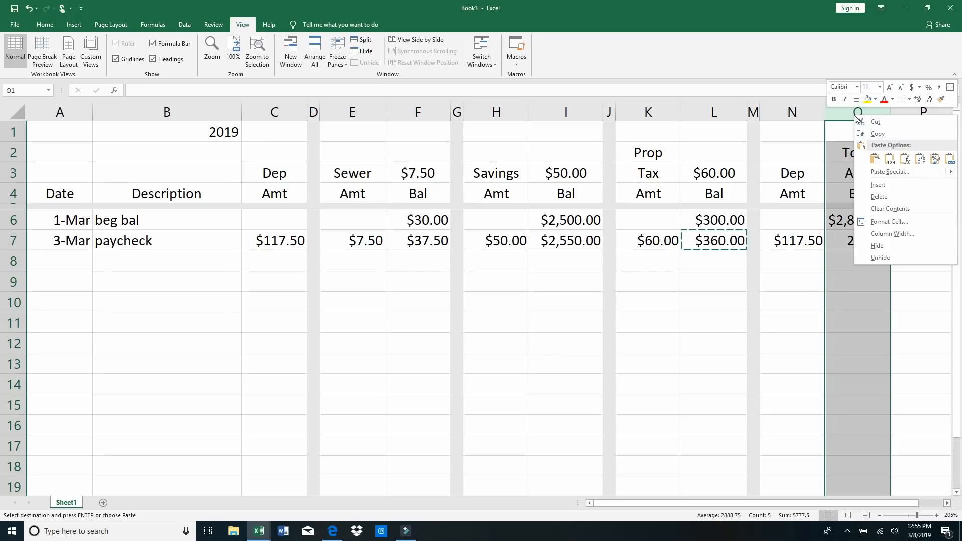
click(892, 221)
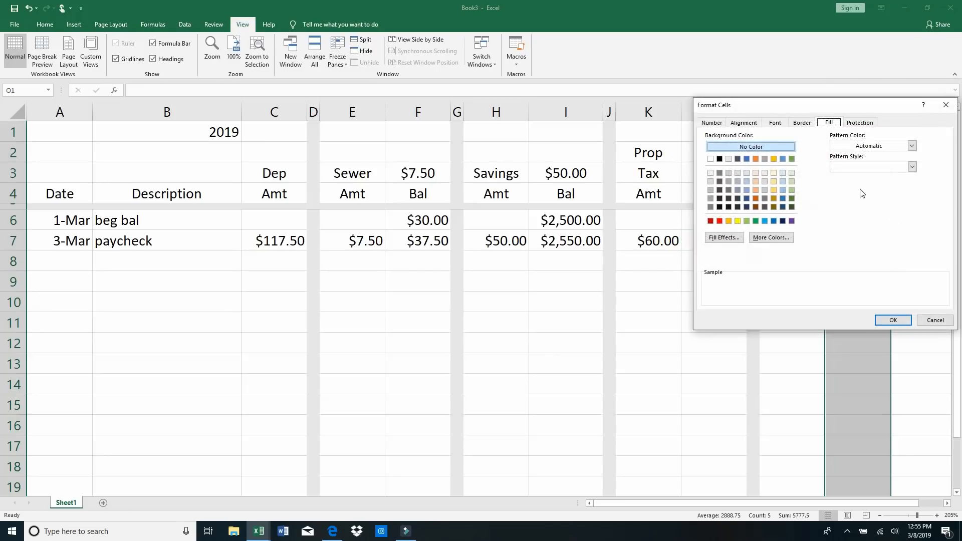
click(712, 123)
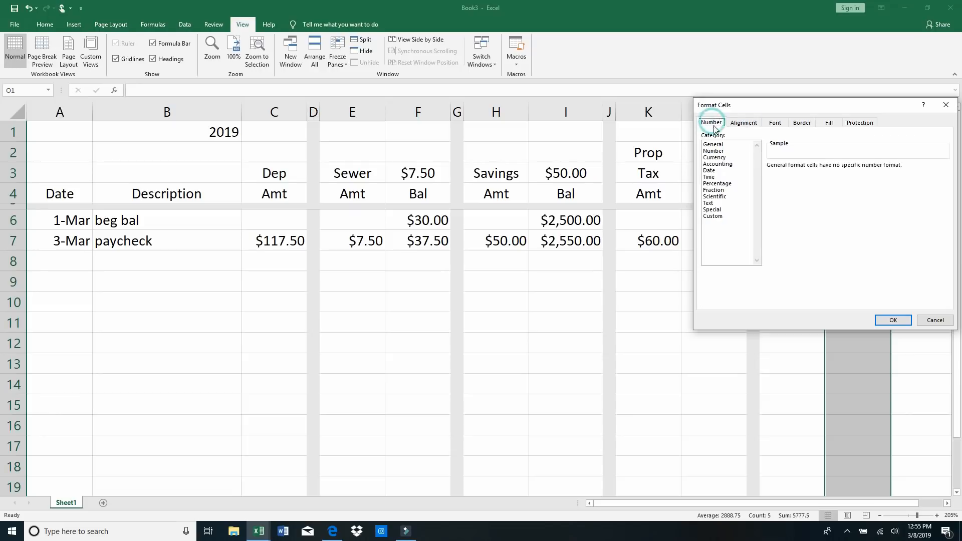
click(721, 158)
click(782, 205)
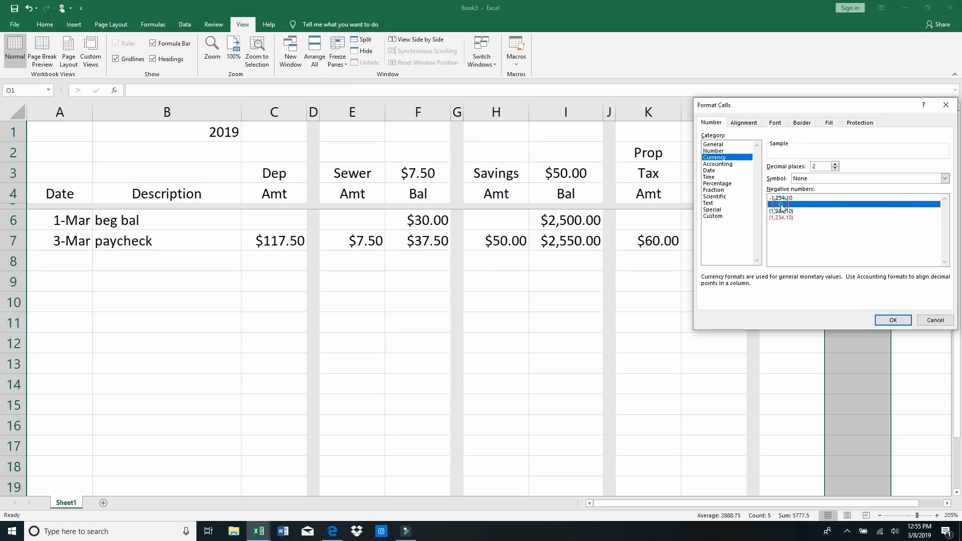
click(894, 320)
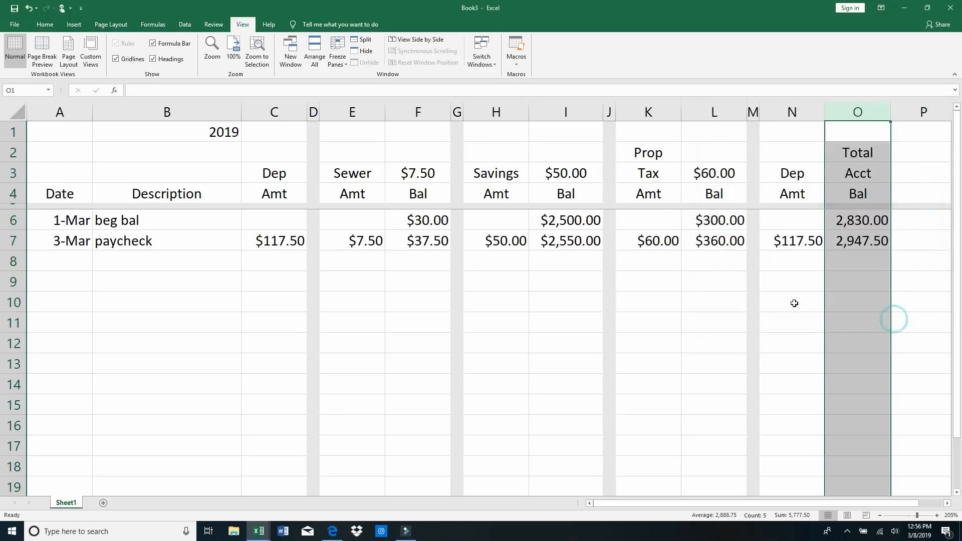
click(784, 304)
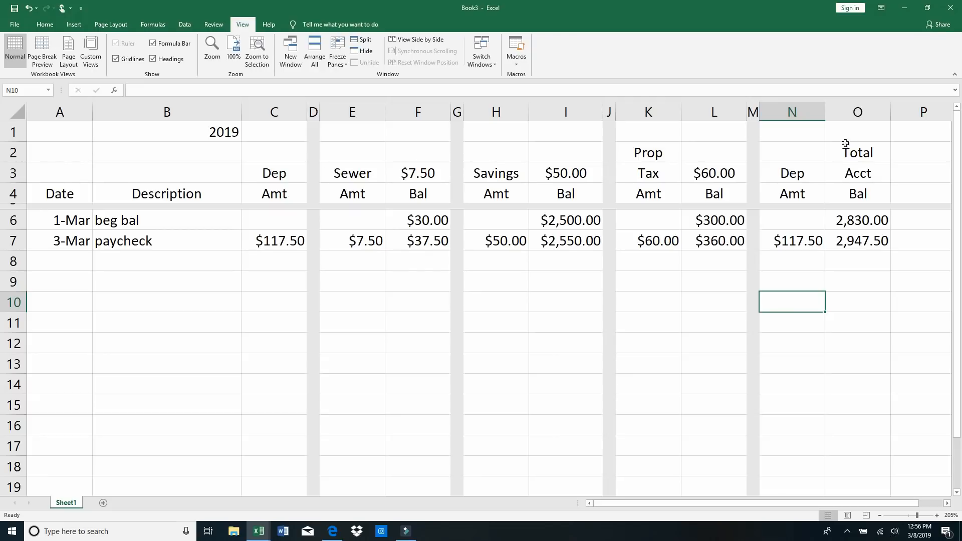
Step: Format column O as Currency with the $ symbol, 2 decimal places and negative numbers in red without parentheses
right_click(858, 113)
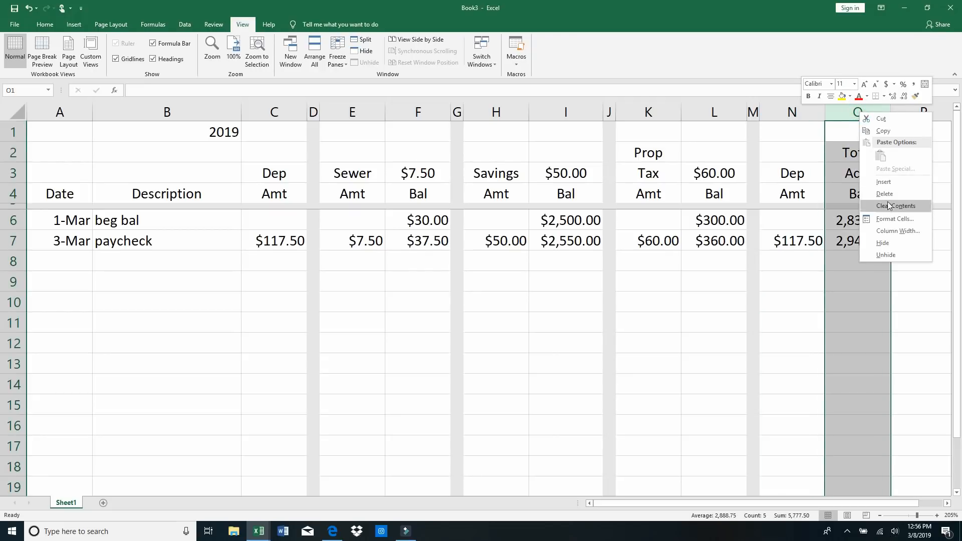
click(892, 220)
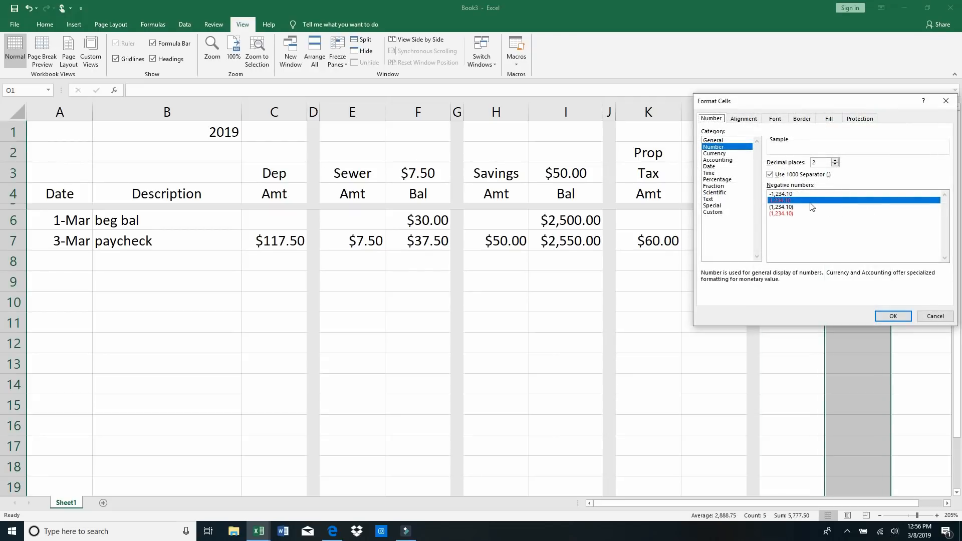
click(717, 157)
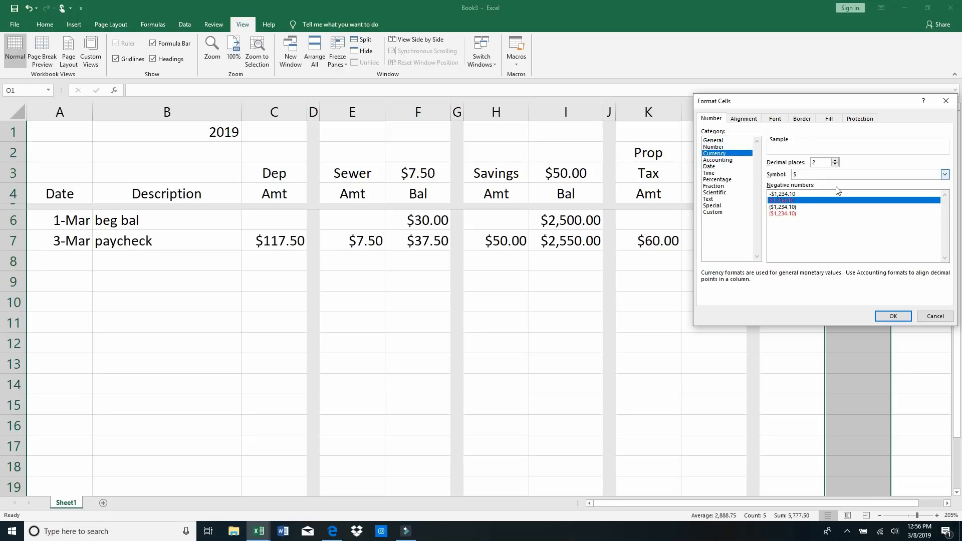
click(893, 317)
click(798, 304)
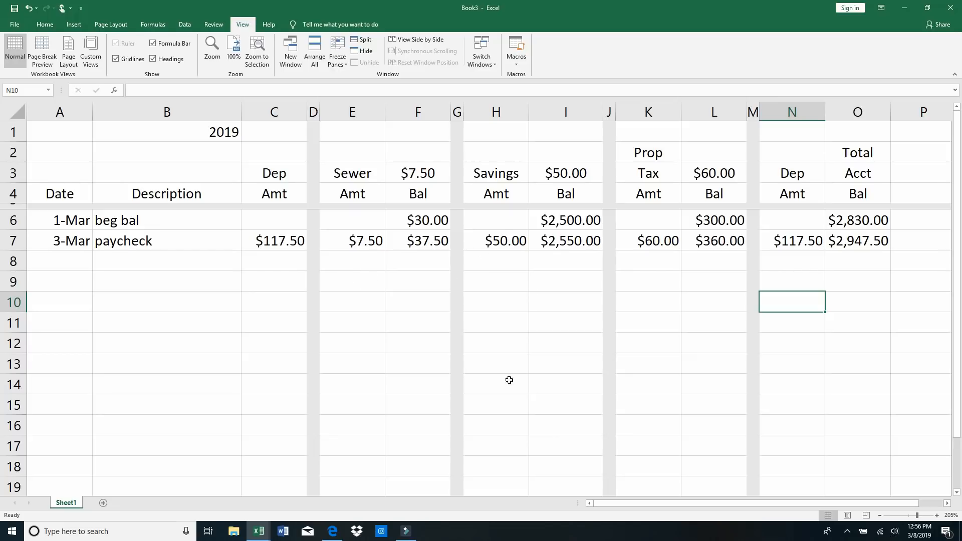
Step: Copy the deposit total formula from C7 into C8:C17 as formulas only, and check the formulas in C7, C8 and C9
click(275, 245)
right_click(276, 244)
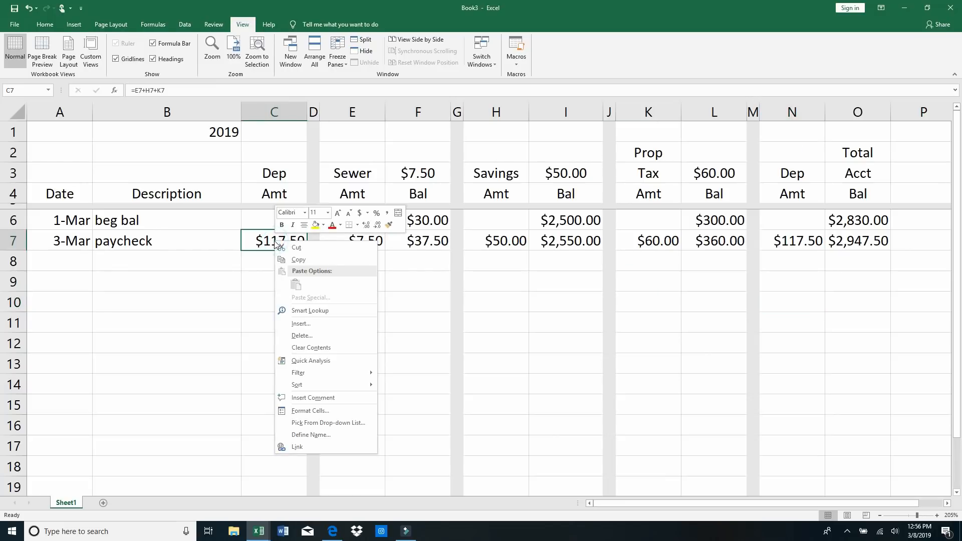
click(279, 259)
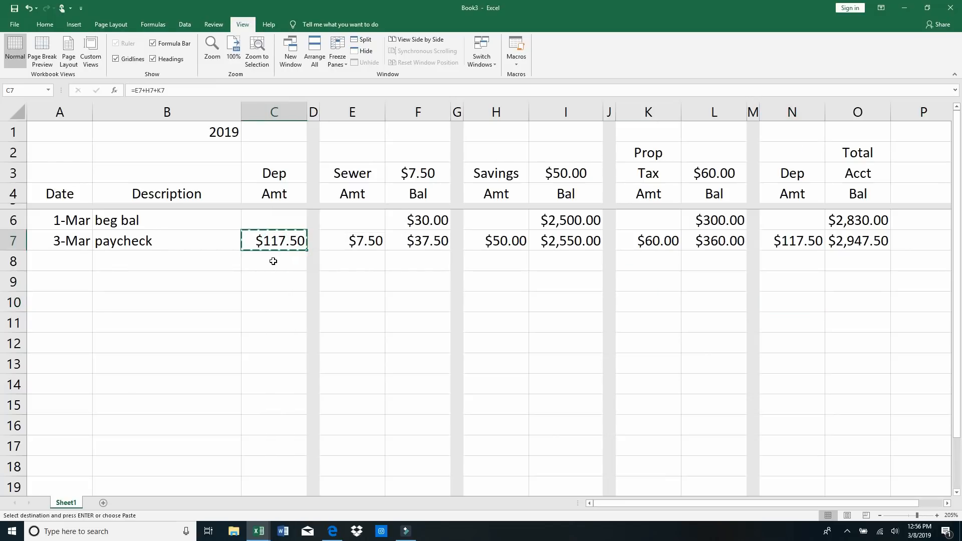
drag(273, 261, 272, 444)
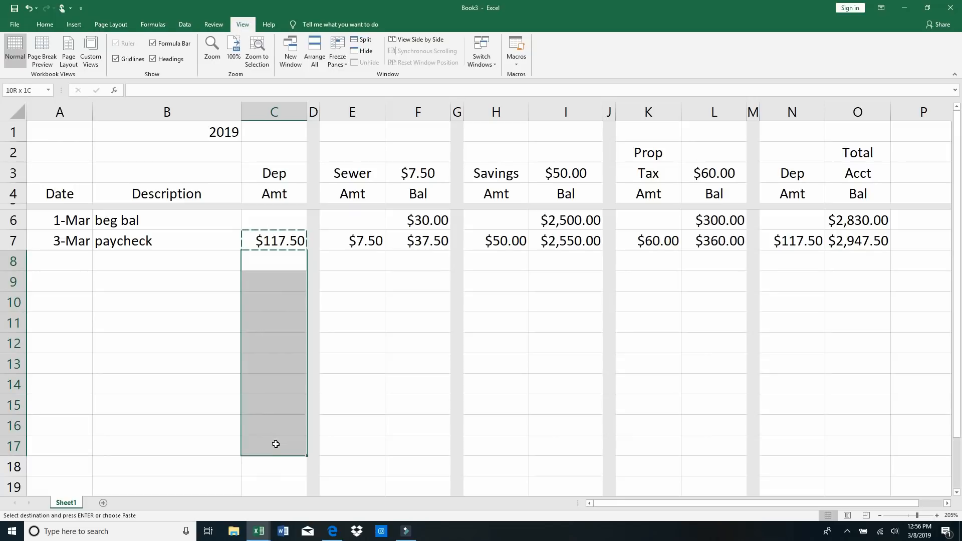
right_click(275, 352)
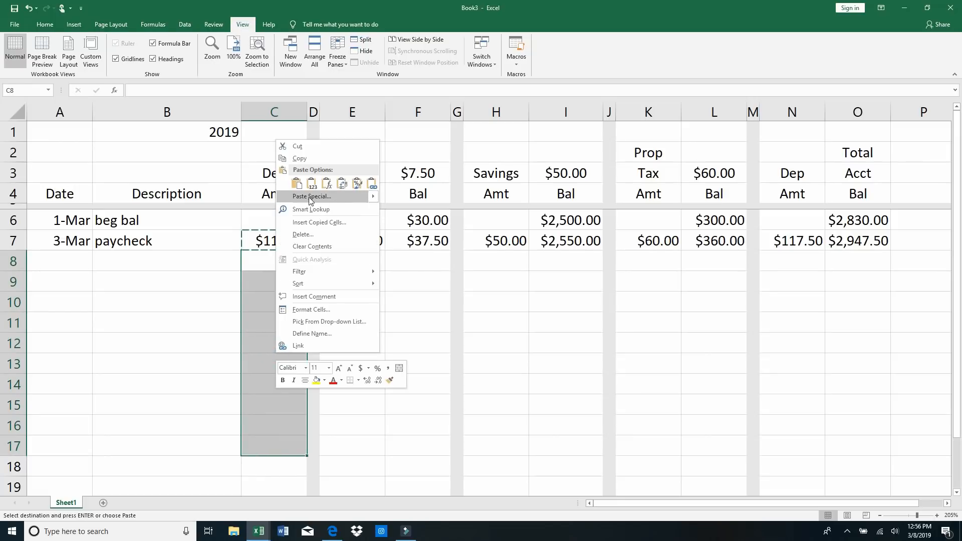
click(327, 184)
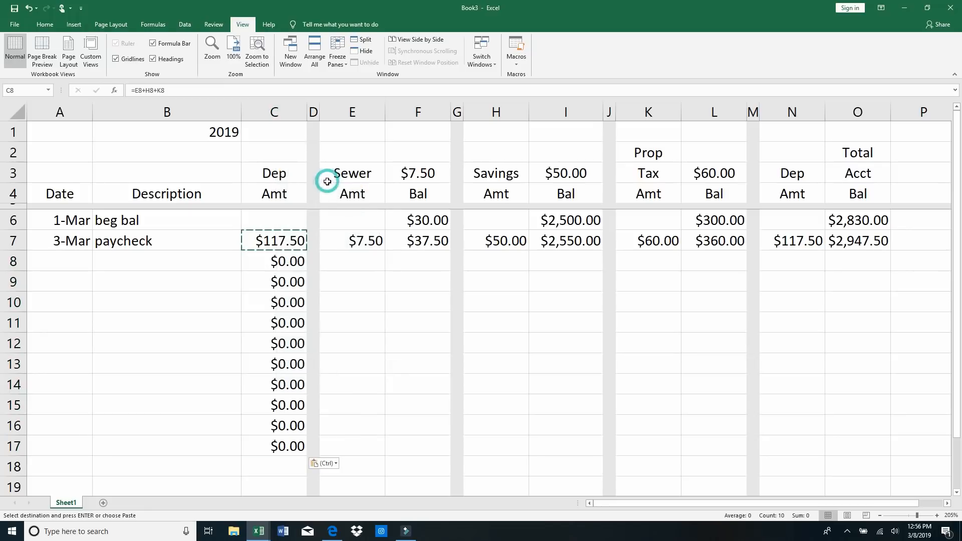
click(206, 300)
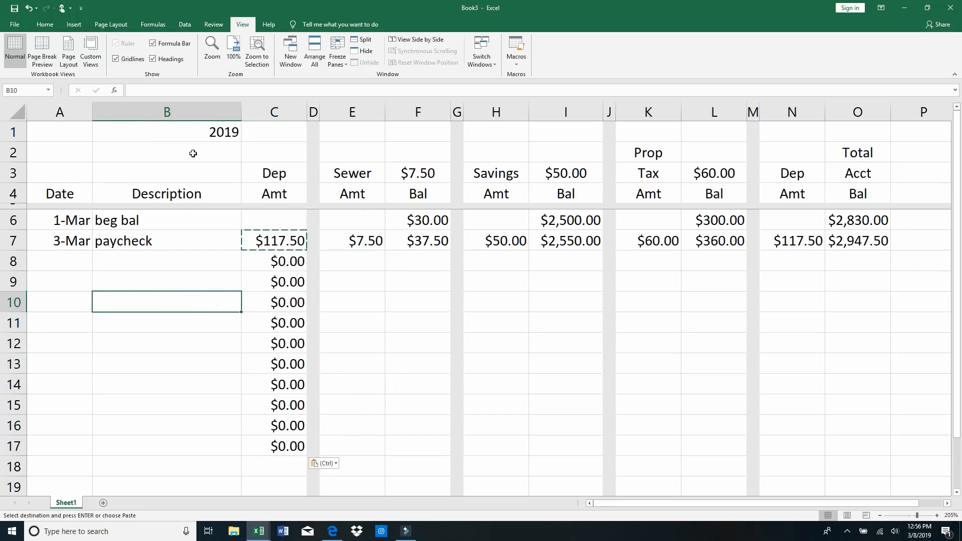
click(287, 241)
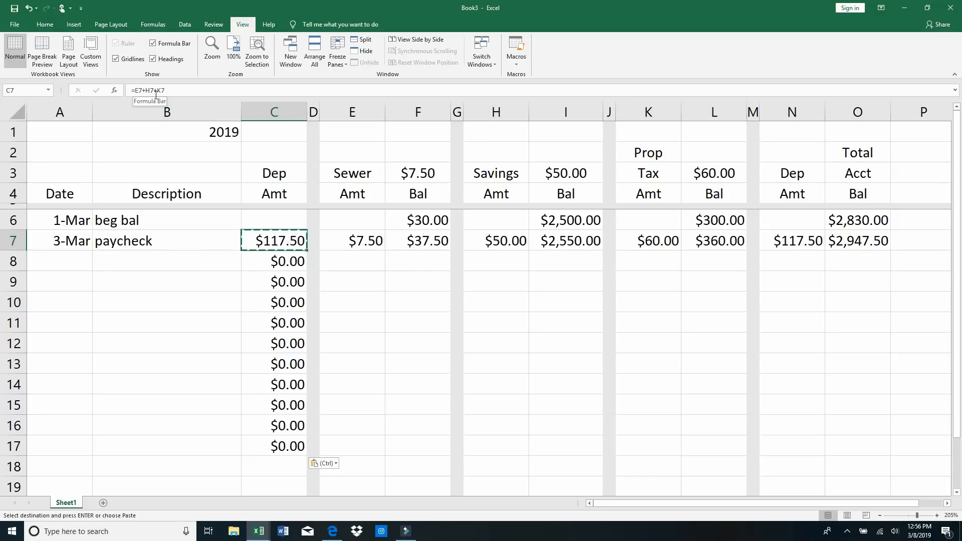
click(280, 263)
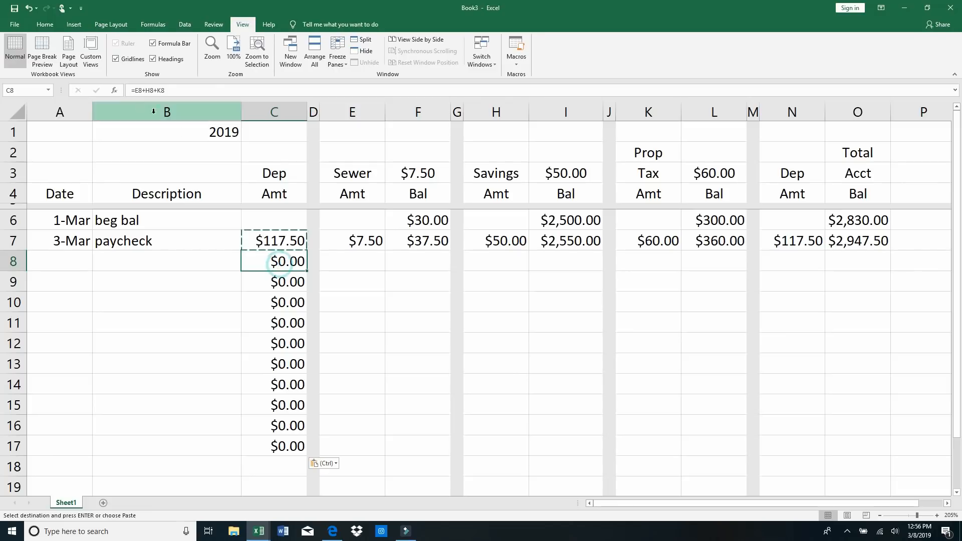
click(266, 283)
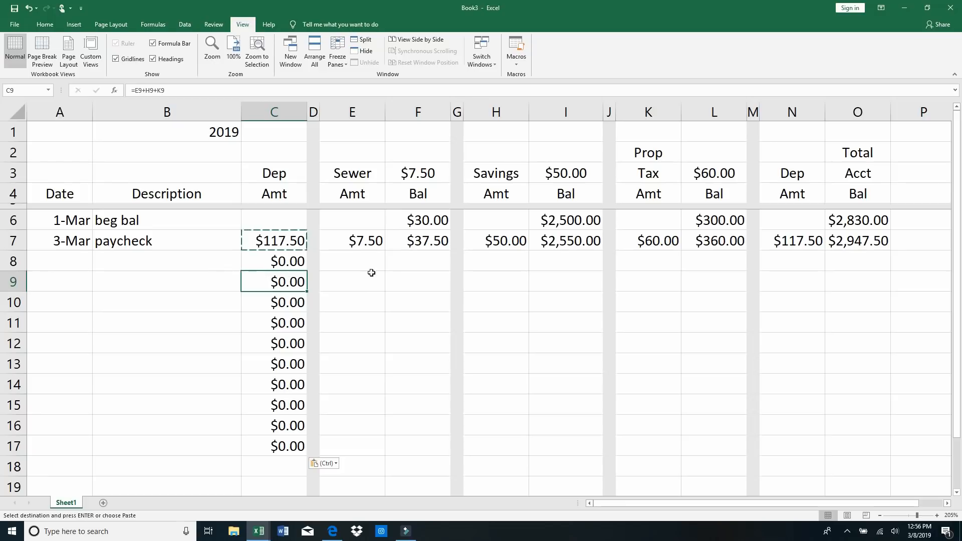
Step: Copy the Sewer balance formula from F7 into F8:F17 as formulas only
click(423, 240)
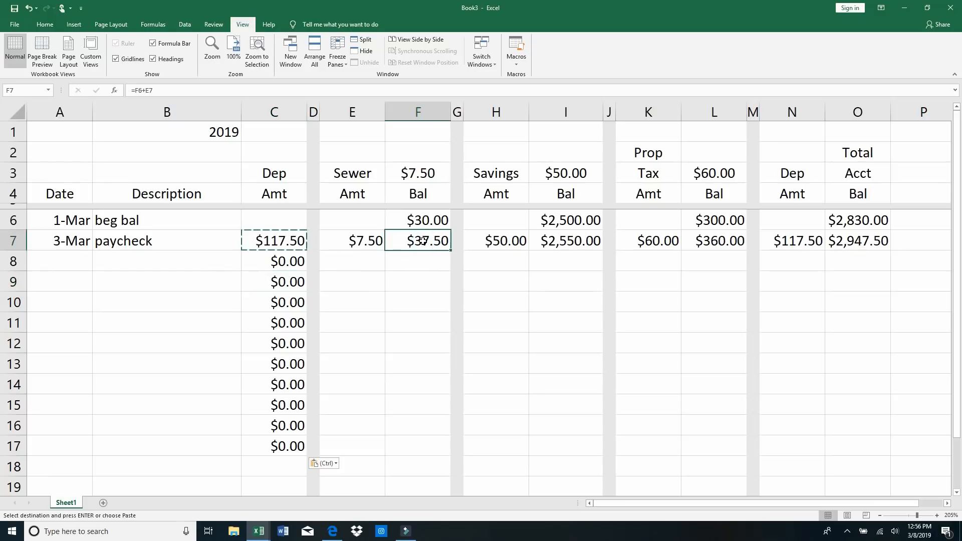
right_click(424, 241)
click(448, 260)
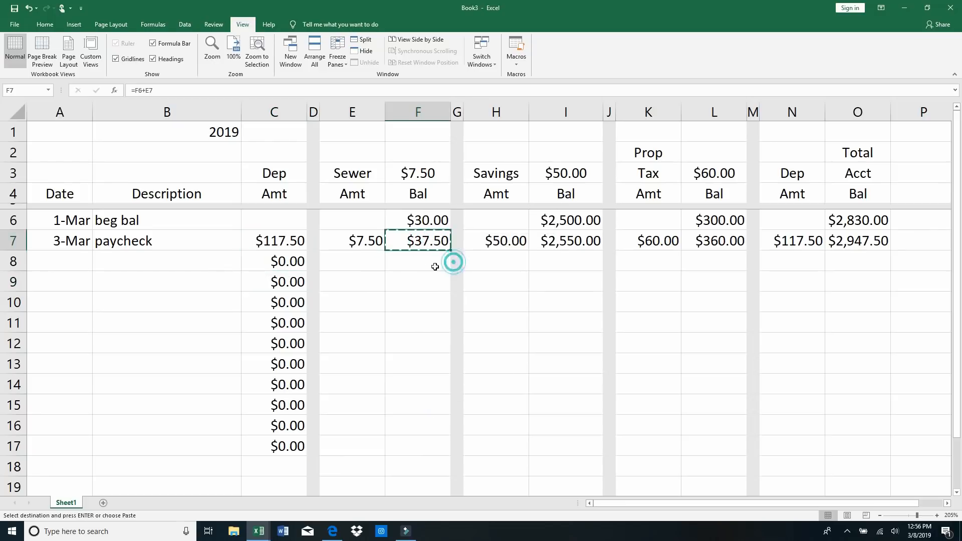
drag(412, 260, 415, 444)
right_click(419, 355)
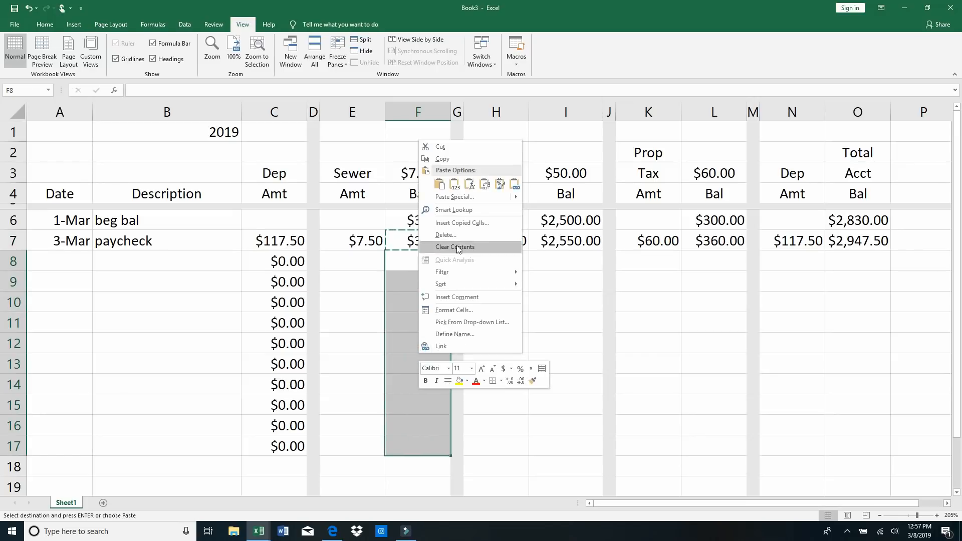
click(470, 184)
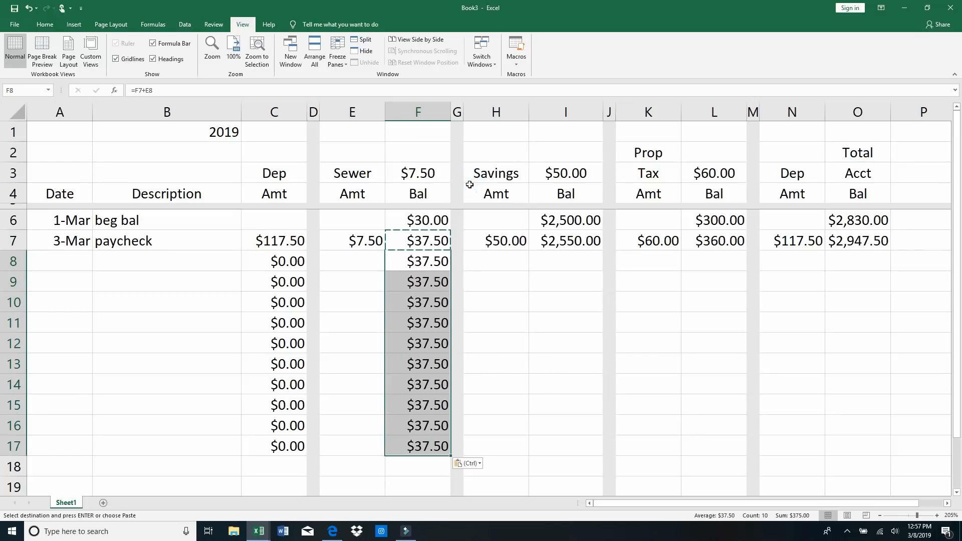
Step: Copy the Savings balance formula from I7 into I8:I17 as formulas only
click(575, 242)
right_click(575, 243)
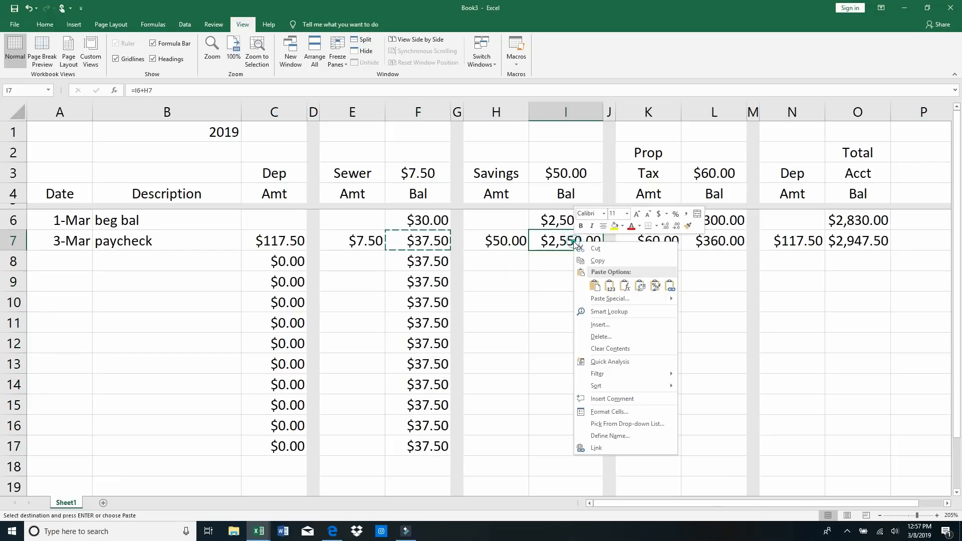
click(597, 260)
drag(561, 261, 556, 449)
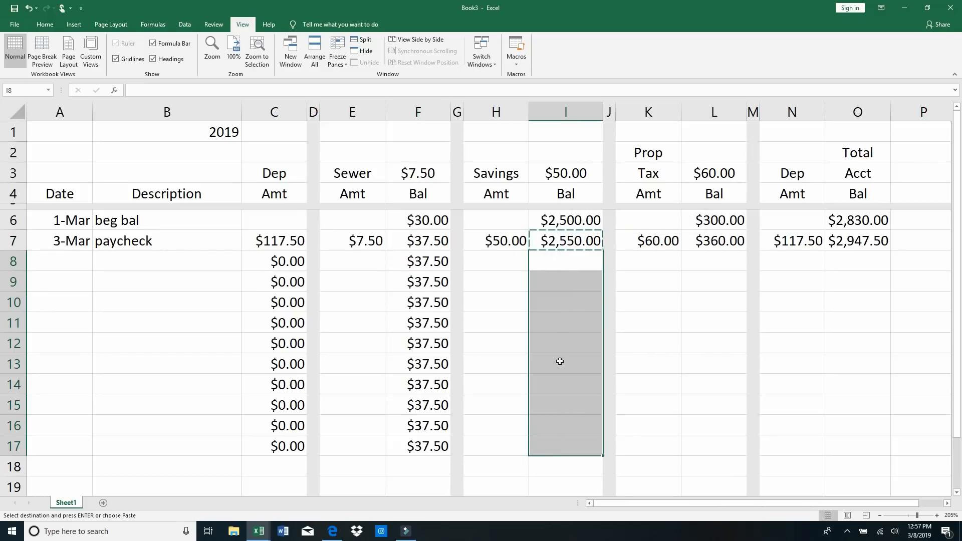
right_click(561, 344)
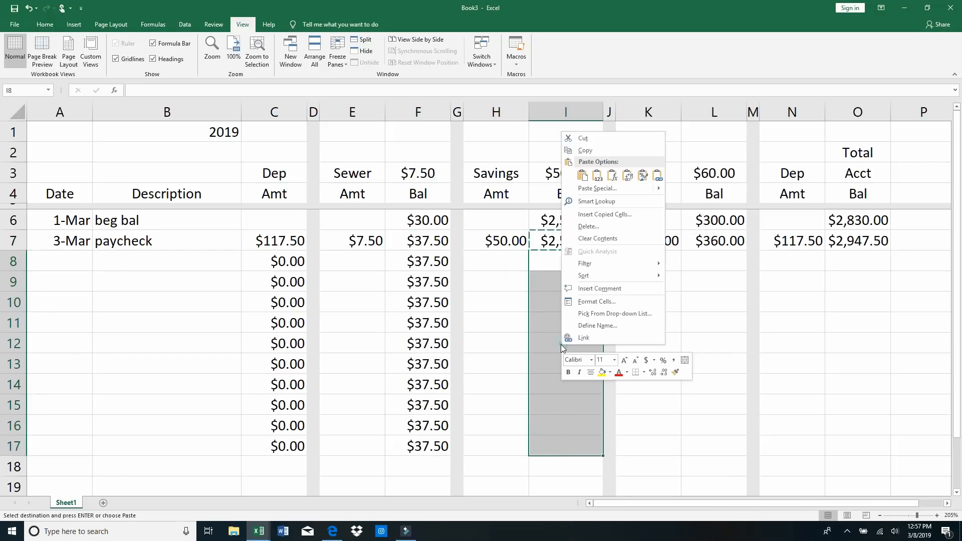
click(614, 176)
Step: Copy the Prop Tax balance formula from L7 into L8:L17 as formulas only
click(721, 241)
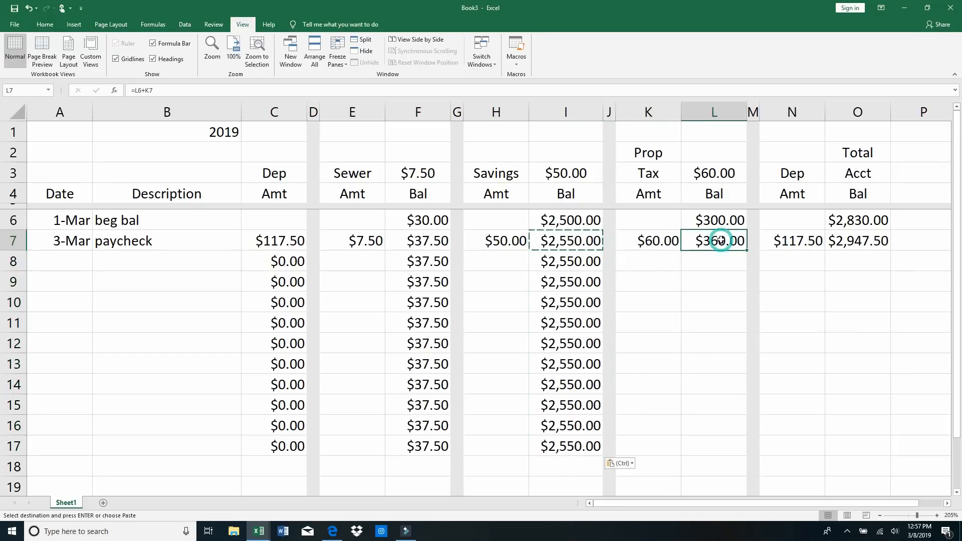
right_click(721, 241)
click(721, 260)
drag(721, 260, 698, 447)
right_click(714, 347)
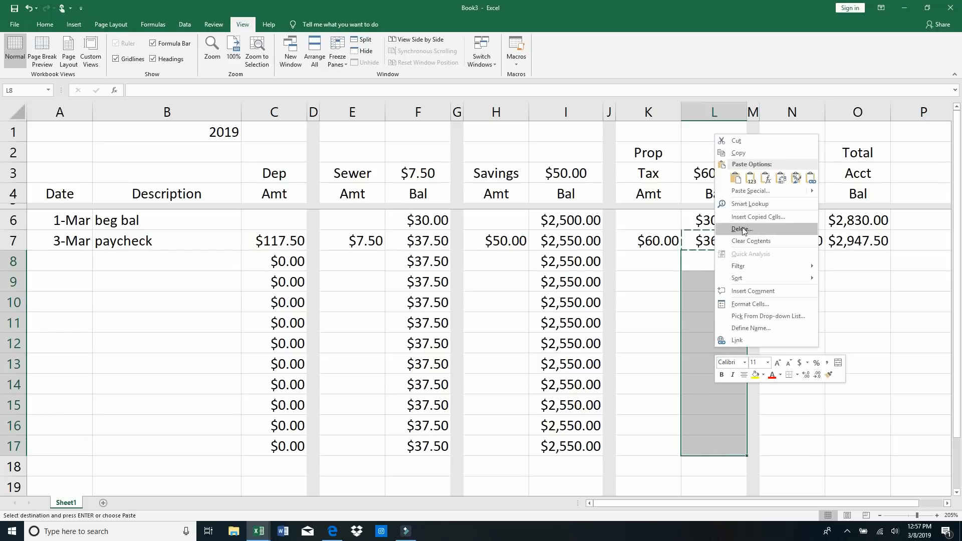
click(765, 179)
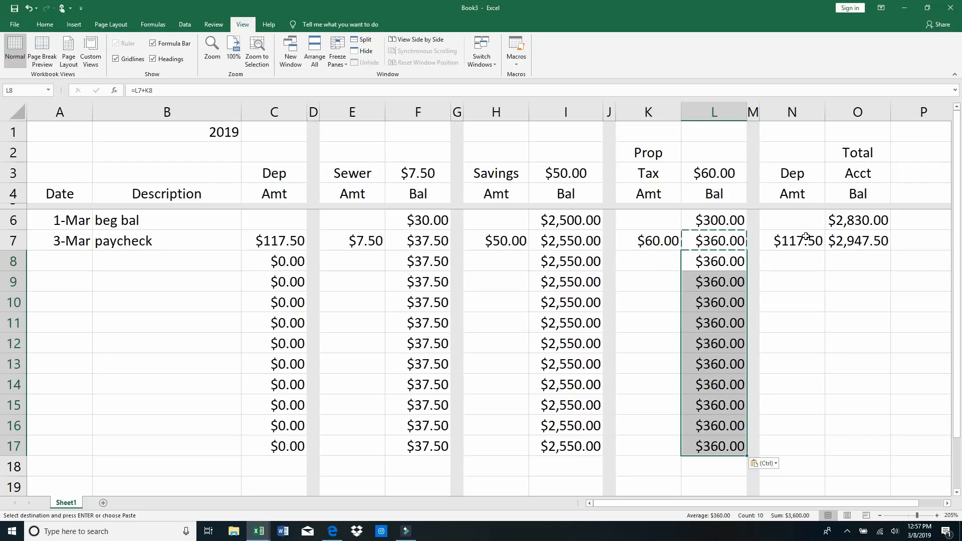
Step: Copy the carried-over deposit amount formula from N7 into N8:N17 as formulas only
click(789, 242)
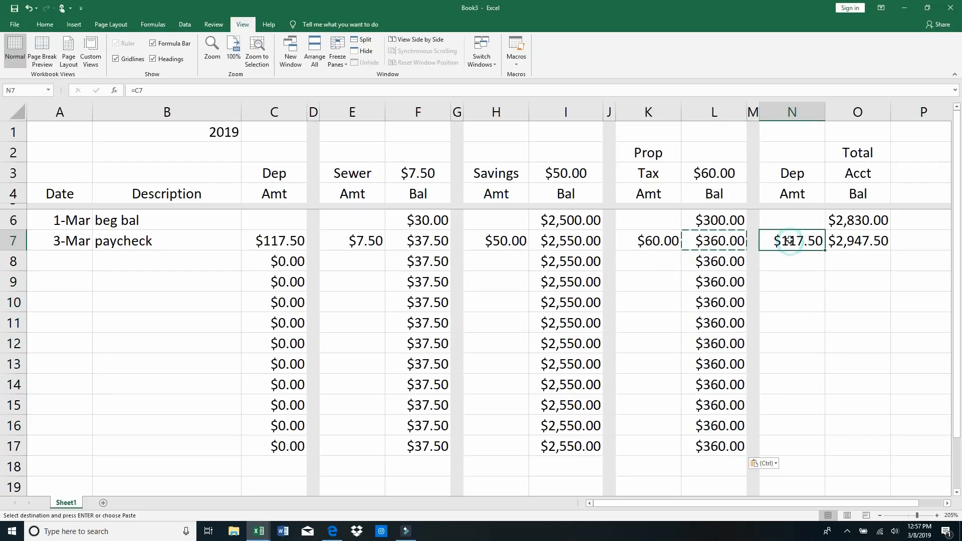
right_click(791, 243)
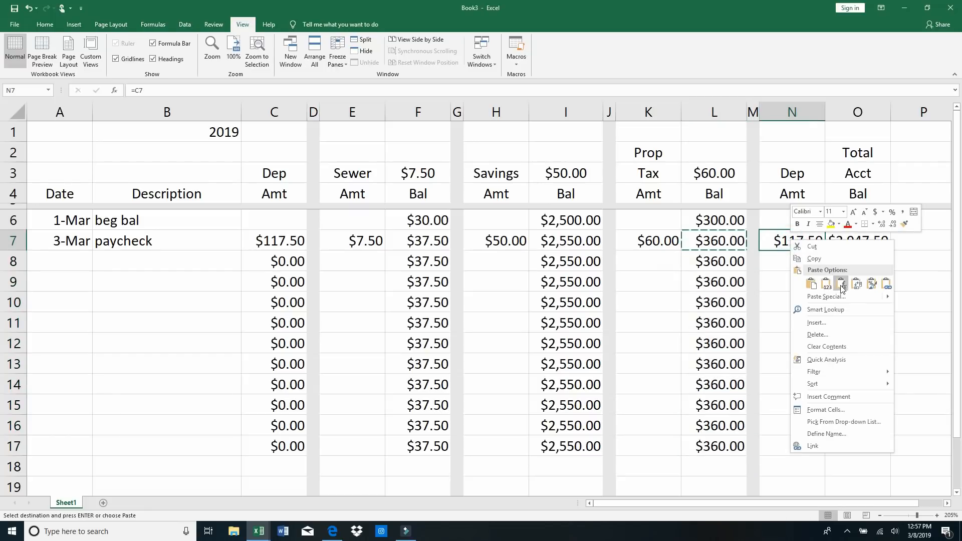
click(816, 258)
click(792, 258)
drag(790, 287, 796, 446)
right_click(797, 345)
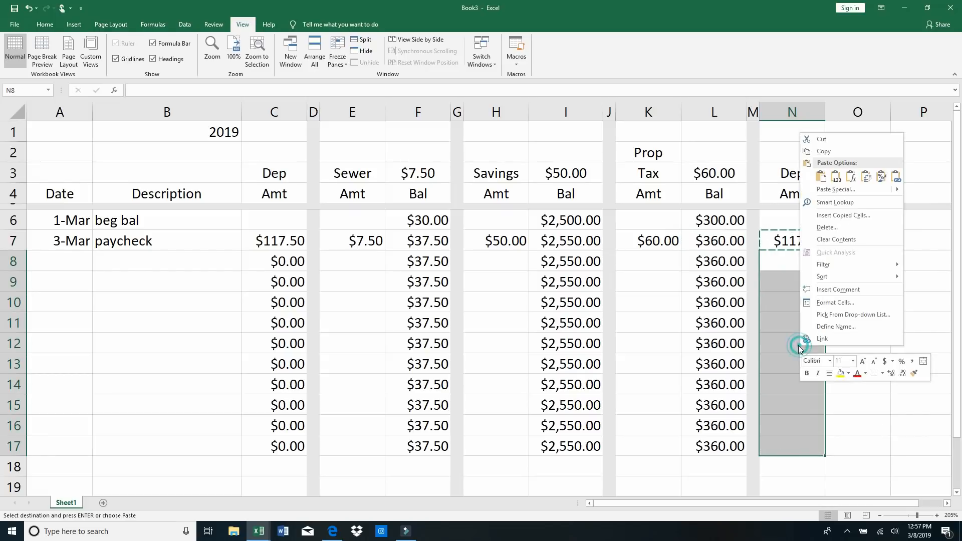
click(851, 176)
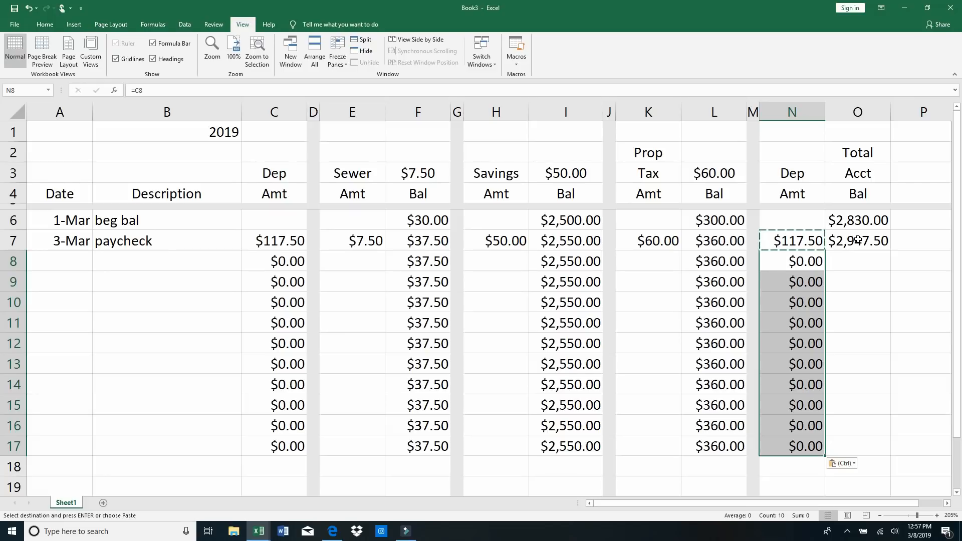
Step: Copy the total account balance formula from O7 into O8:O17 as formulas only
right_click(858, 240)
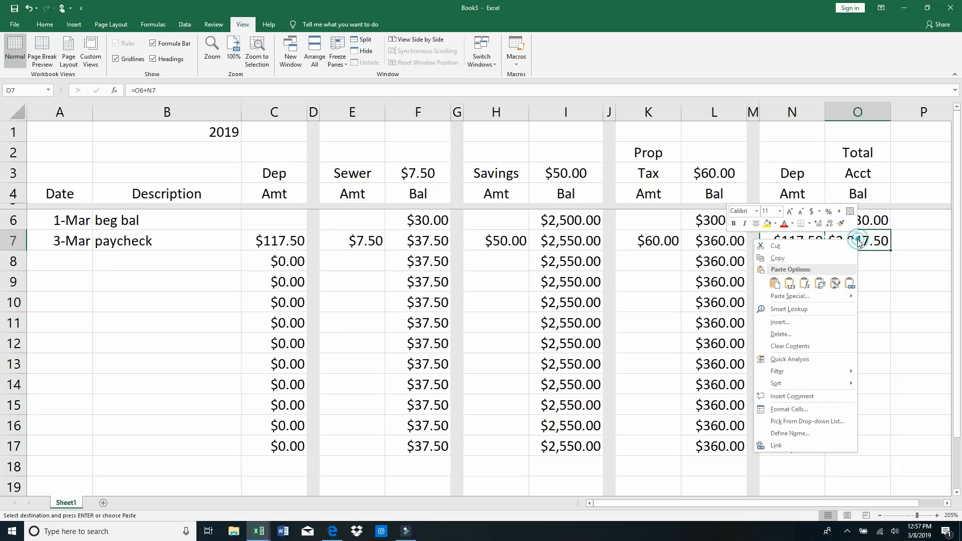
click(801, 258)
drag(855, 260, 851, 442)
right_click(876, 332)
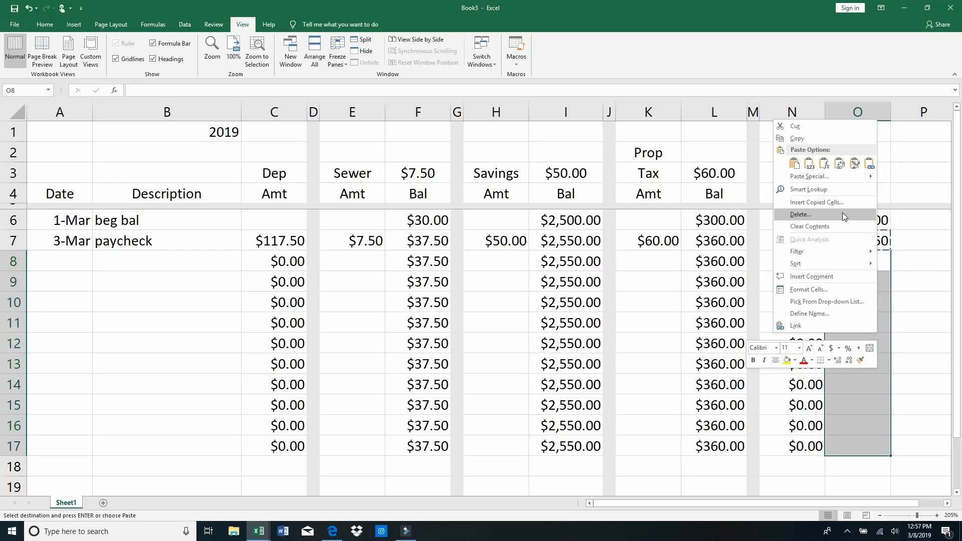
click(825, 164)
click(133, 298)
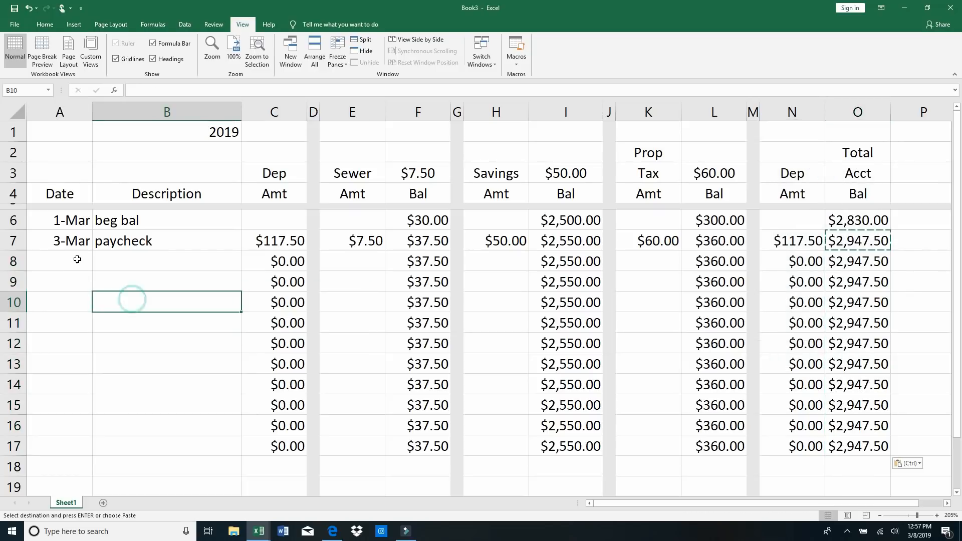
Step: Start a new entry in row 8 with the date 3/10 and the description "sewer ptmnt"
click(70, 258)
text(3/10)
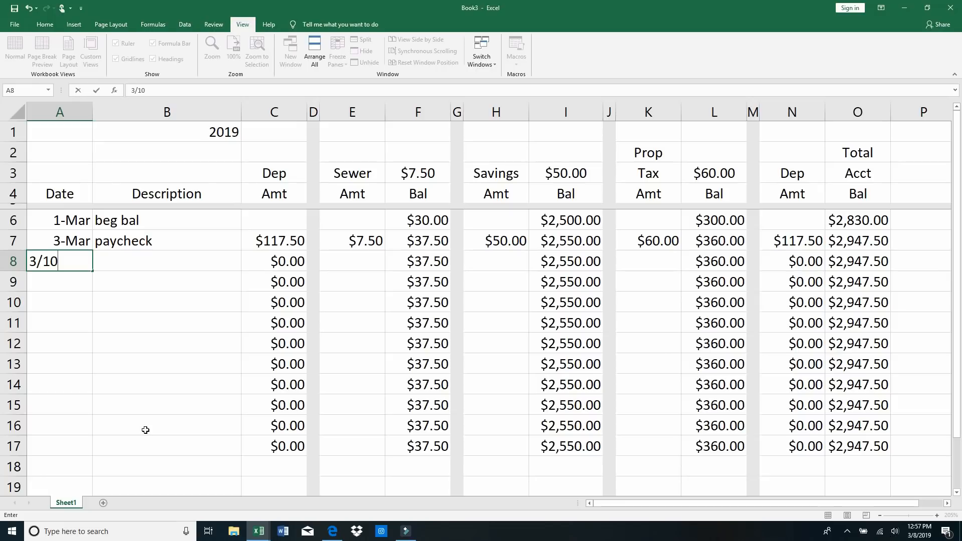
key(Tab)
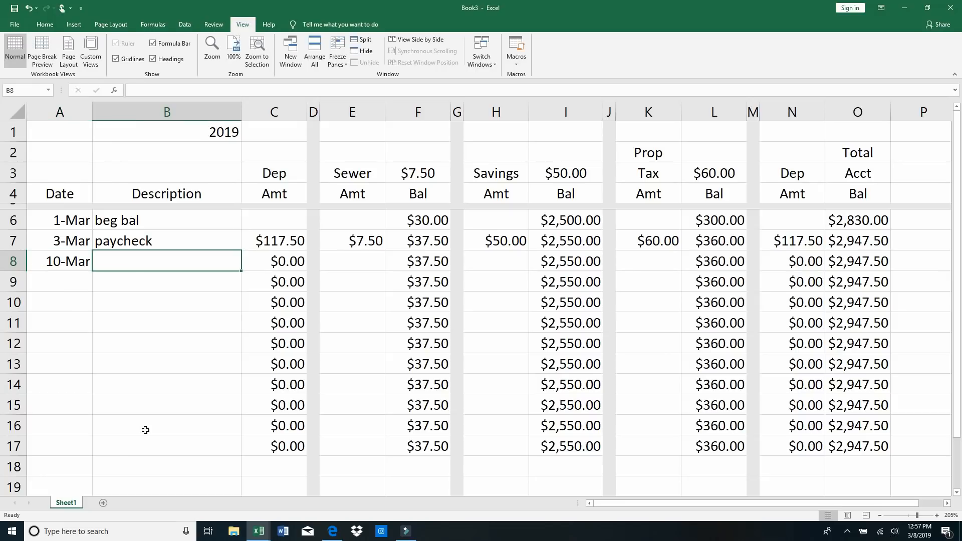
text(sewer ptmnt)
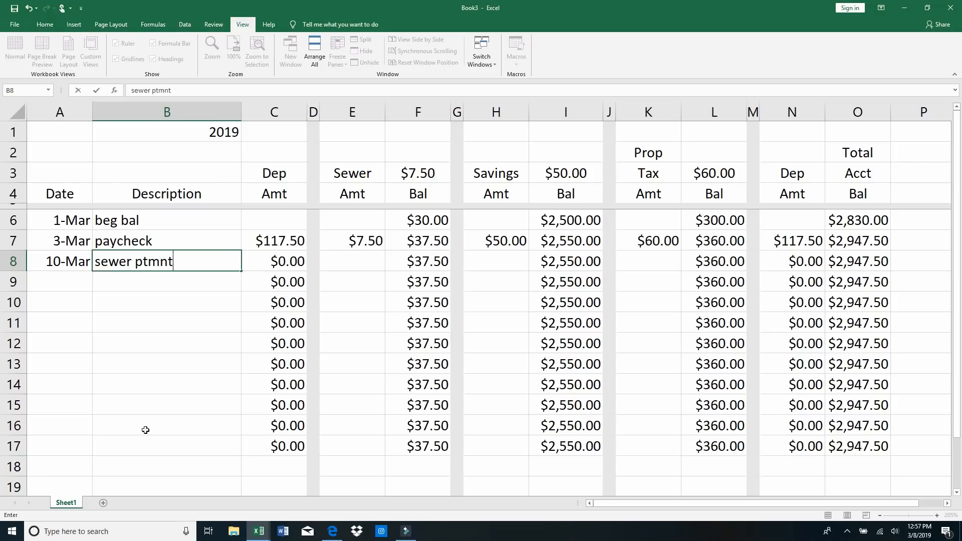
key(Left)
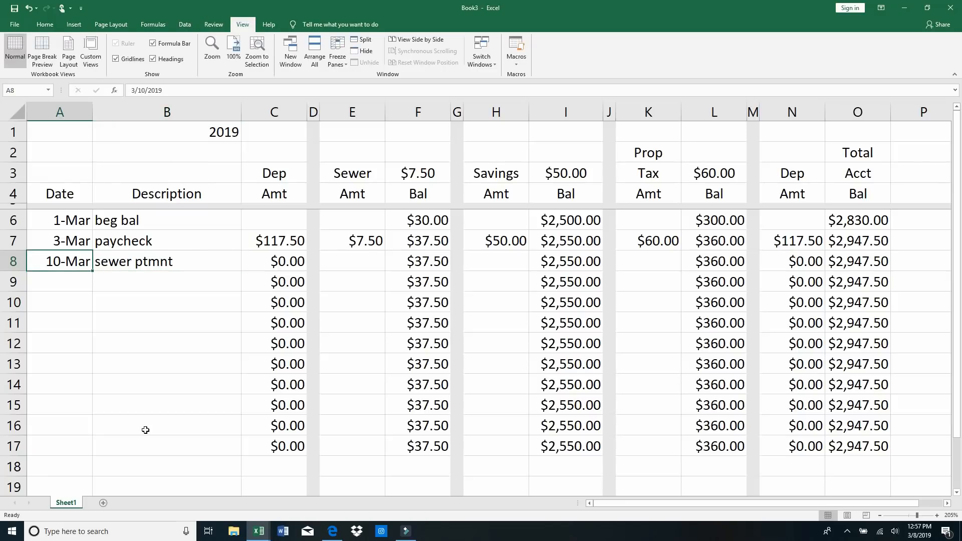
click(145, 265)
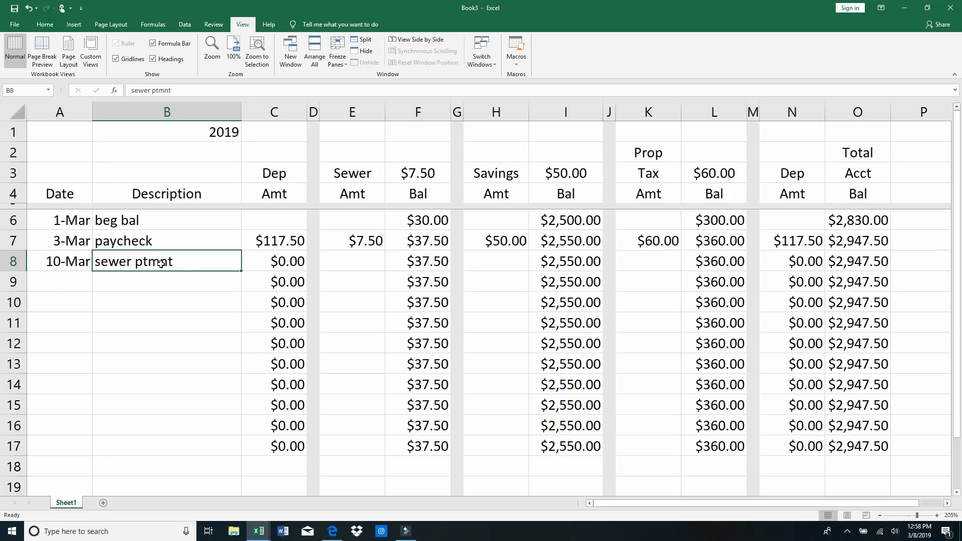
Step: Correct the description in B8 to "sewer pymnt"
click(178, 89)
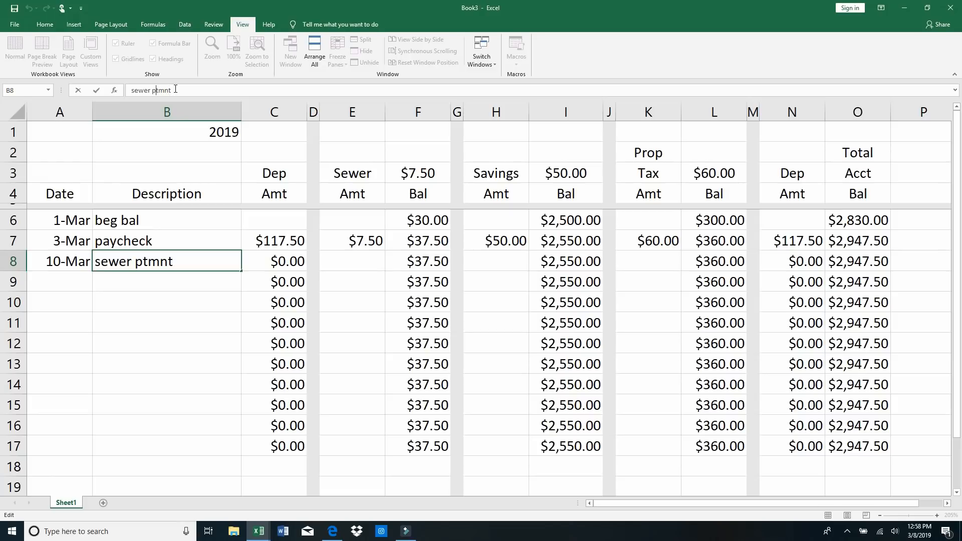
key(Delete)
text(y)
key(Return)
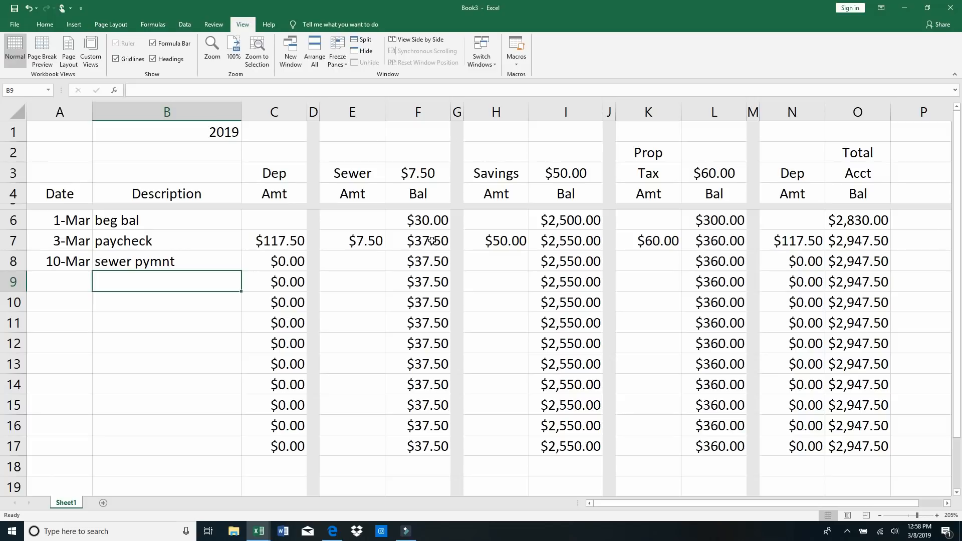
Step: Record the sewer payment as -30 in the Sewer amount cell E8
click(357, 262)
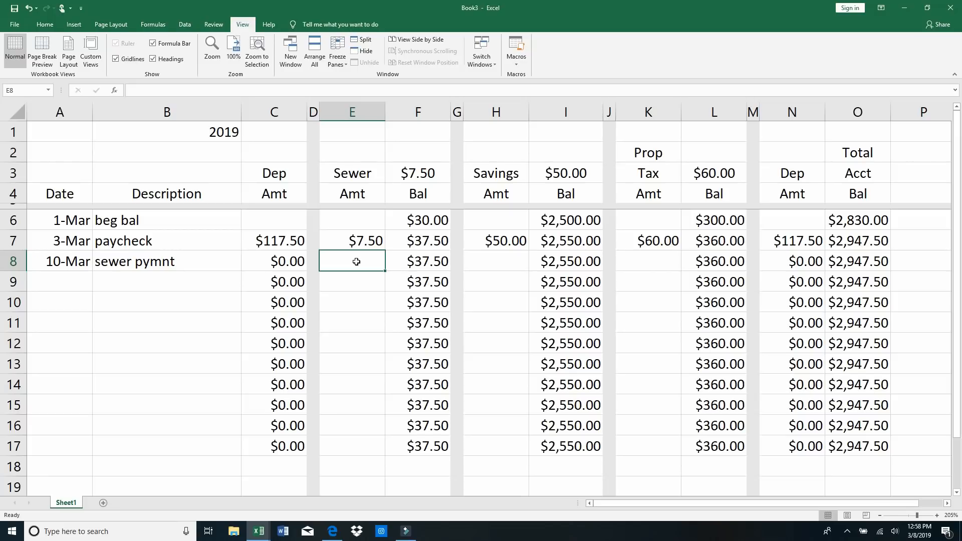
text(-)
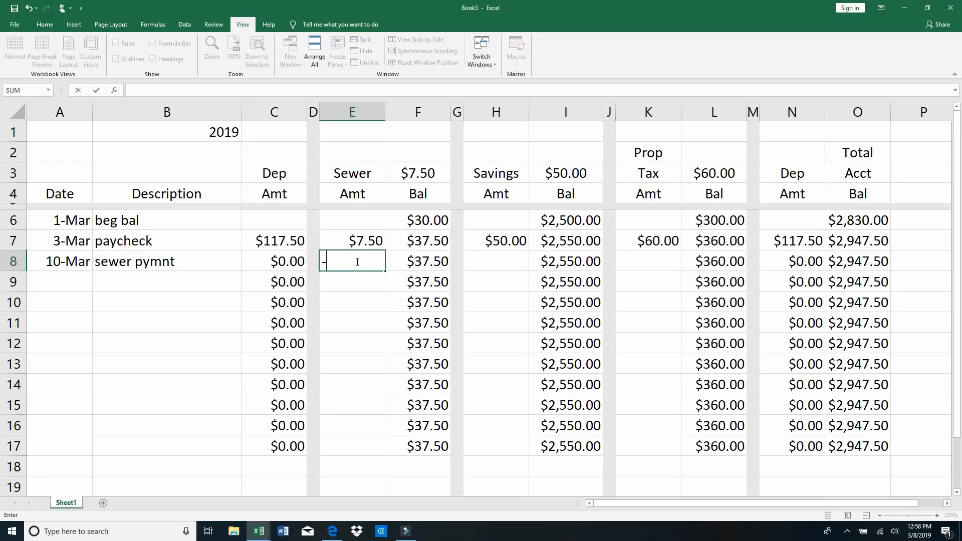
text(30)
key(Return)
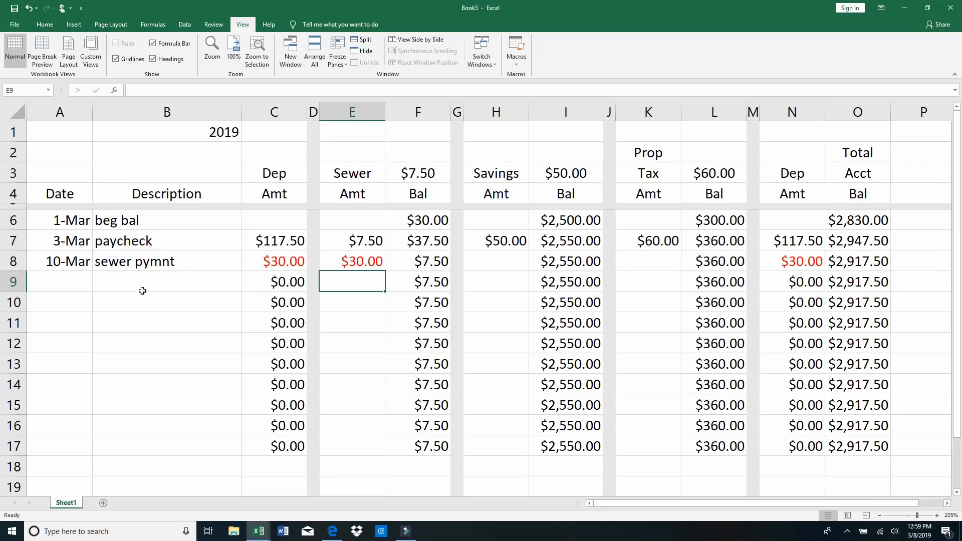
Step: Start a new entry in row 9 with the date 3/15 and the description "trans"
click(64, 284)
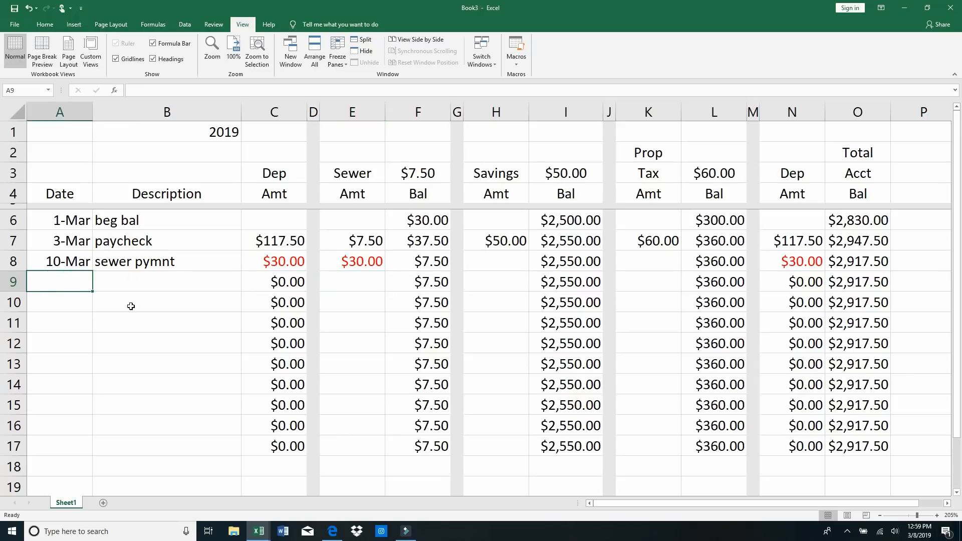
text(3/15)
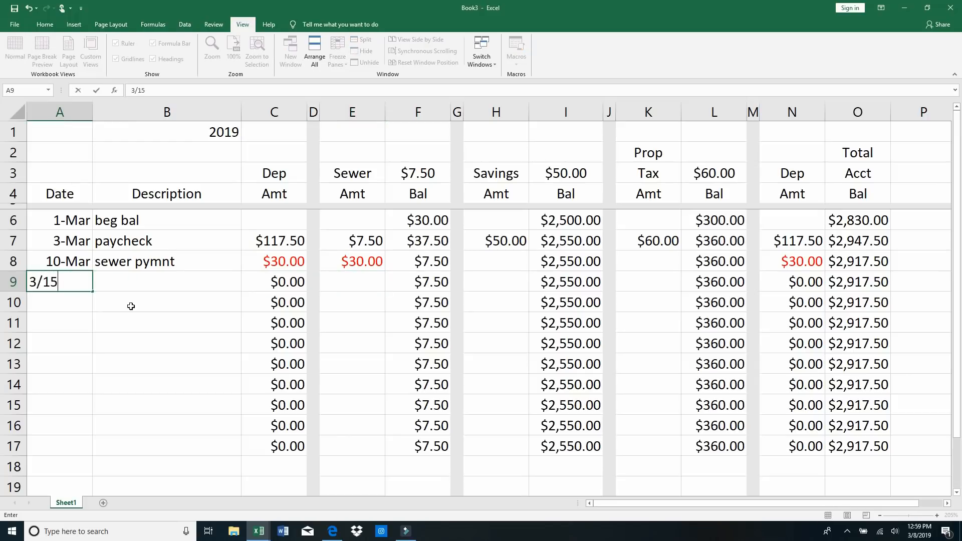
key(Tab)
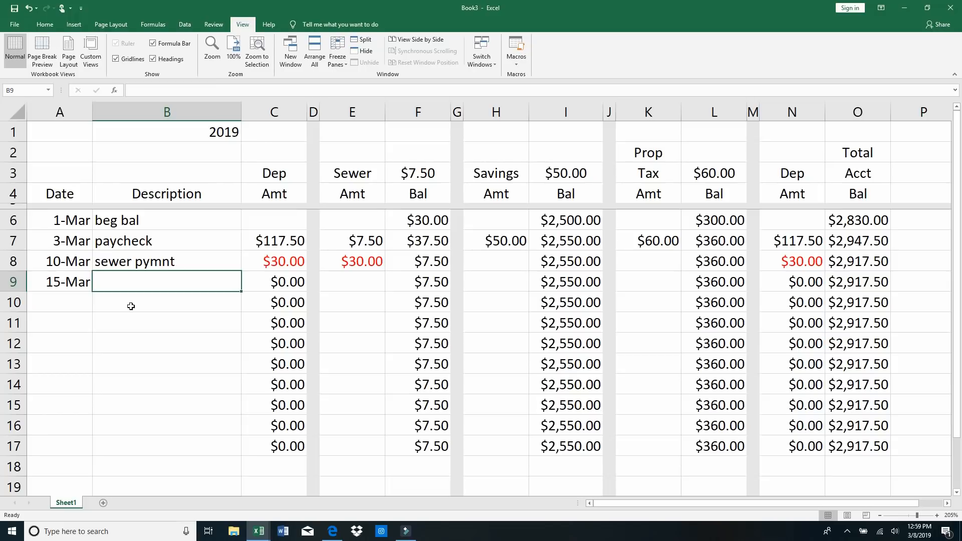
text(trans)
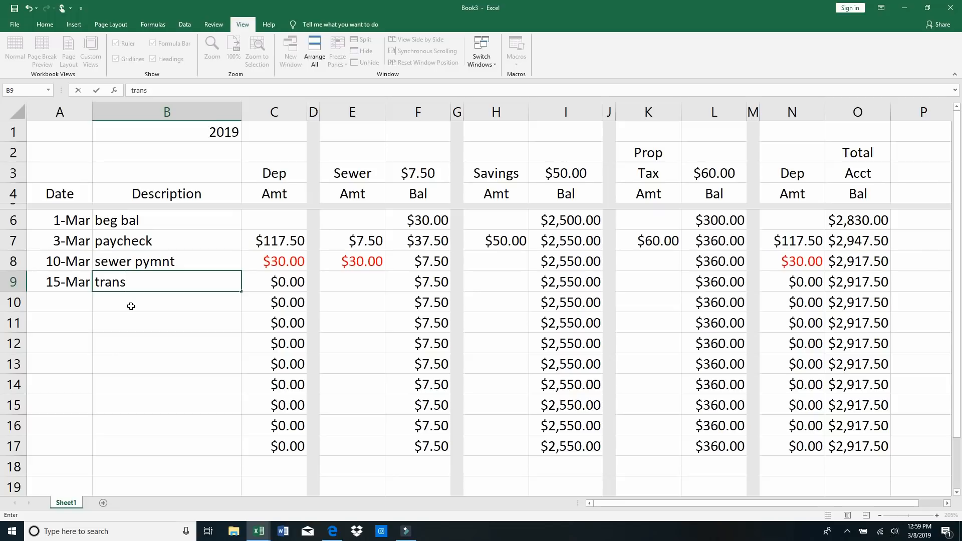
Step: Record the row 9 transfer as -100 in the Savings amount and 100 in the Prop Tax amount
click(497, 281)
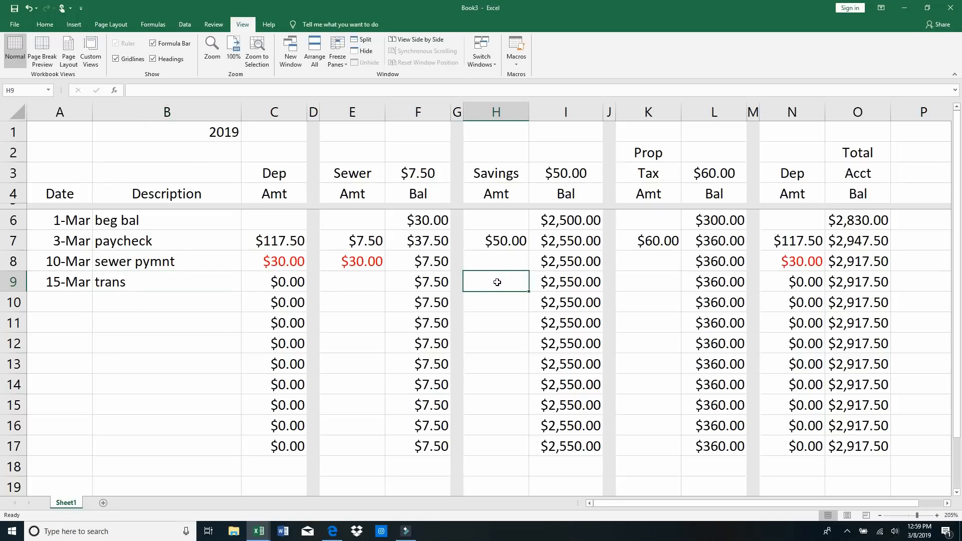
text(-)
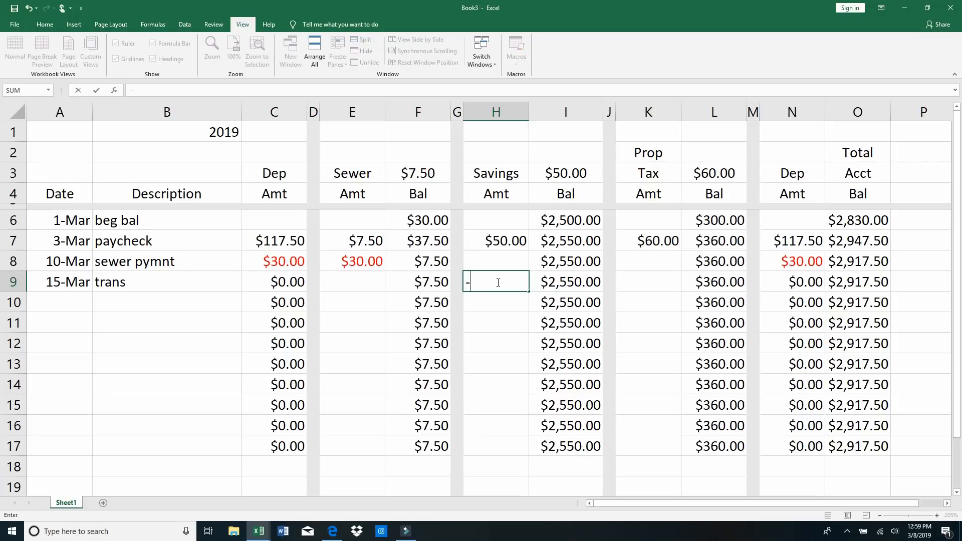
text(100)
key(Tab)
key(Tab)
key(Tab)
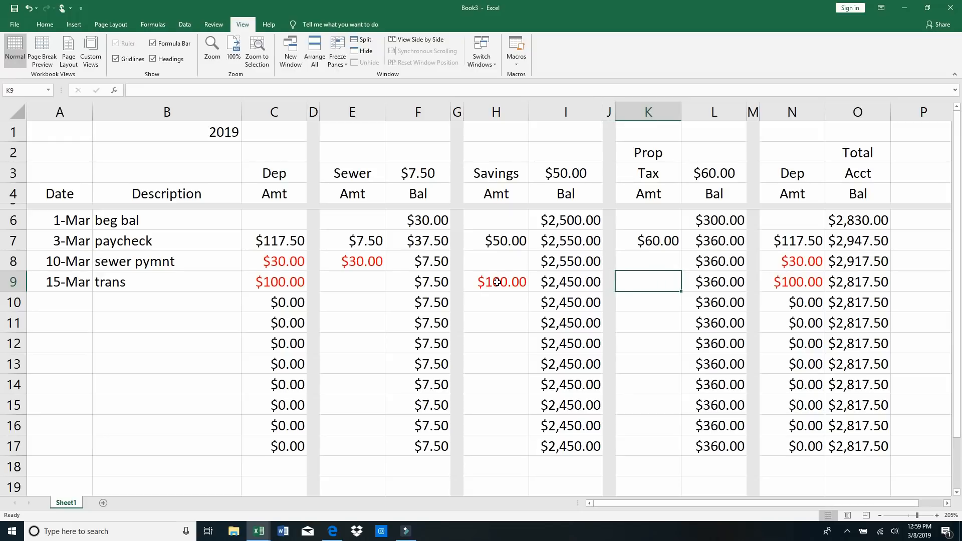
text(100)
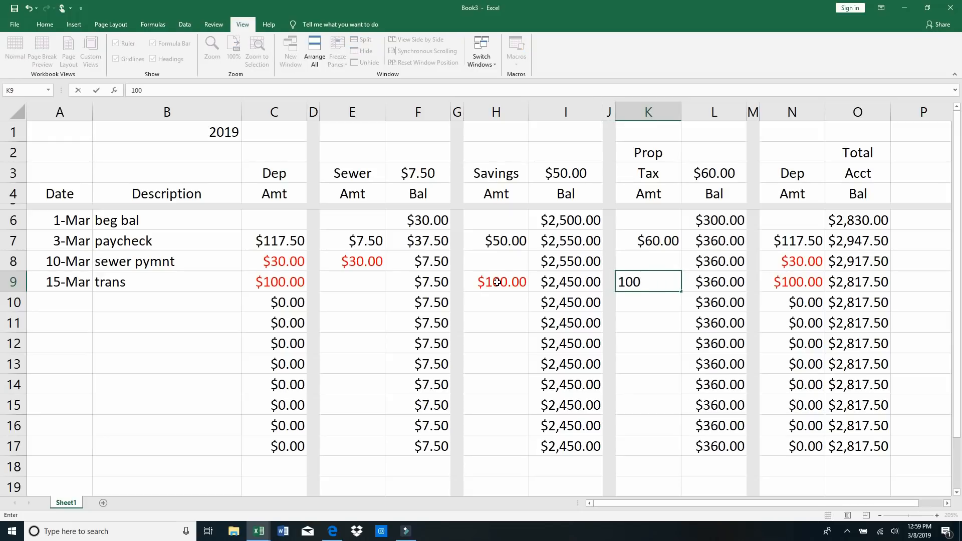
key(Return)
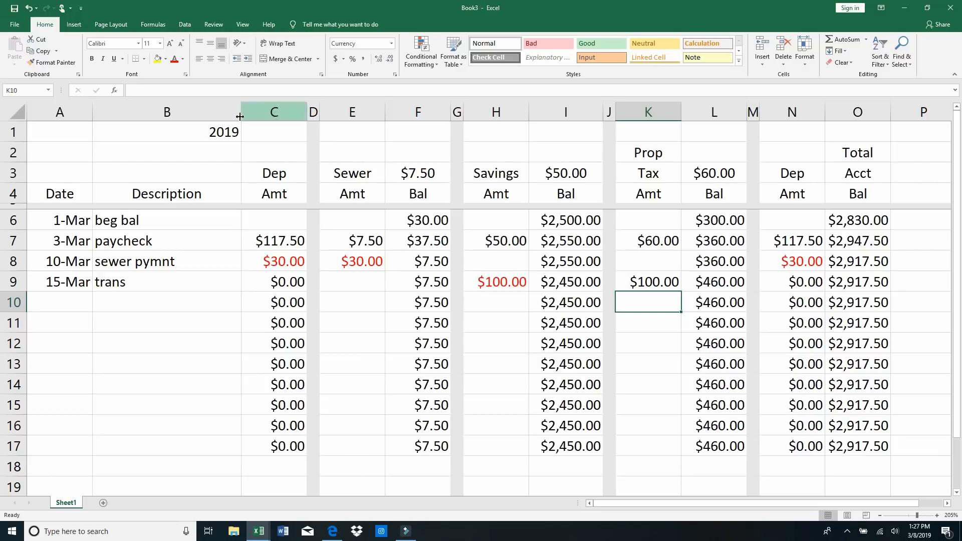
Step: Total the Sewer amounts in E18 with an AutoSum over E7:E17
click(155, 24)
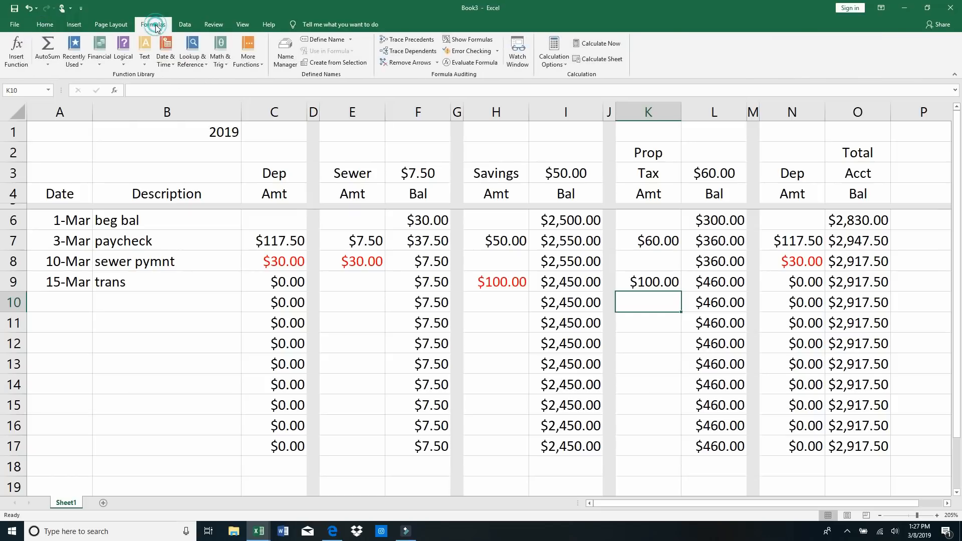
click(353, 468)
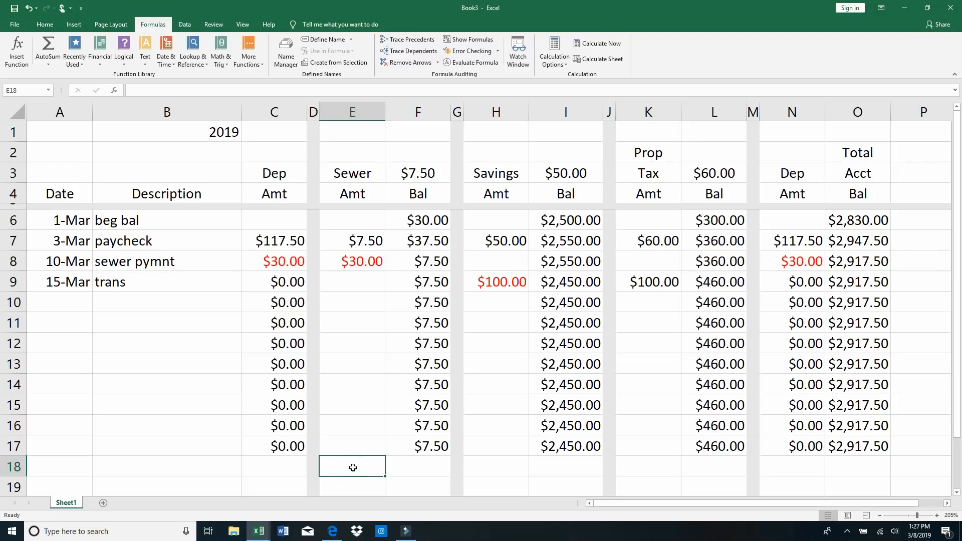
click(47, 44)
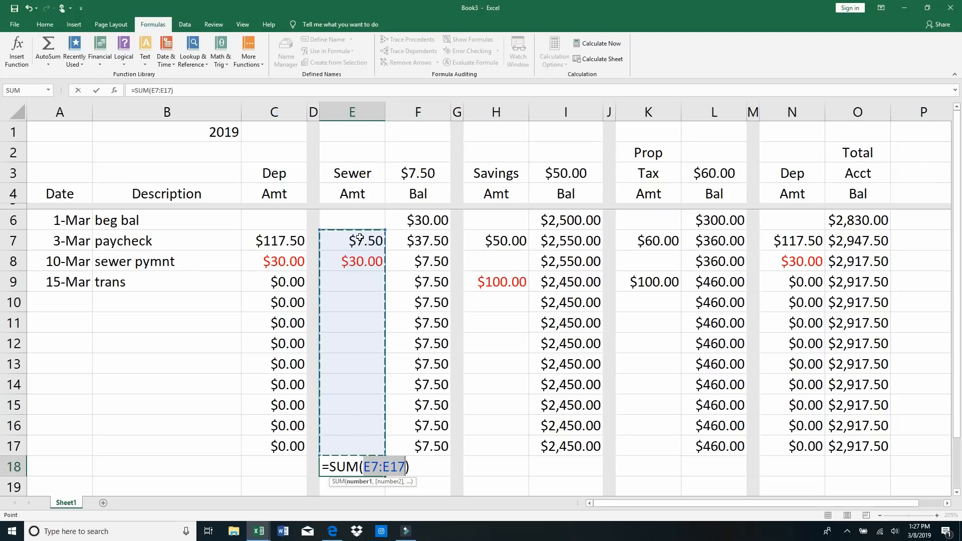
drag(359, 234, 358, 228)
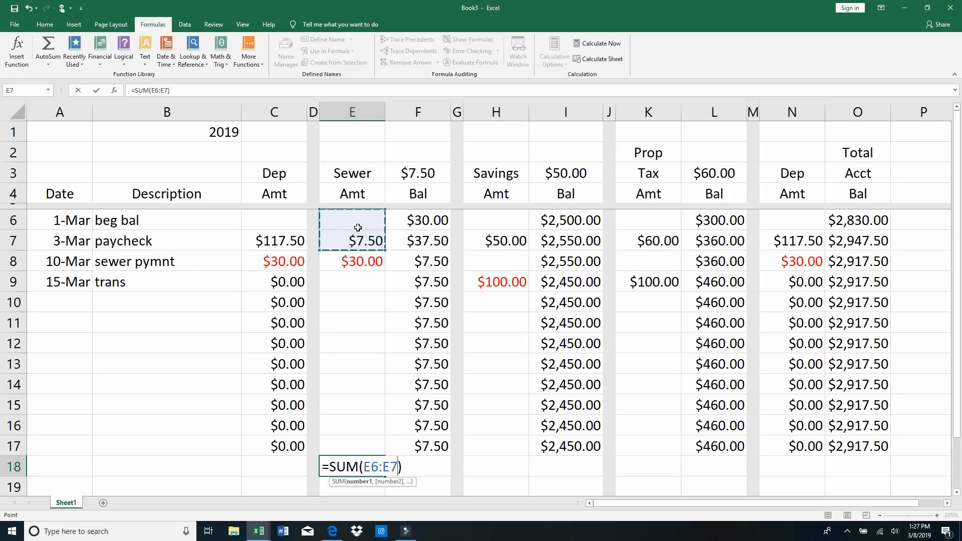
drag(355, 444, 343, 236)
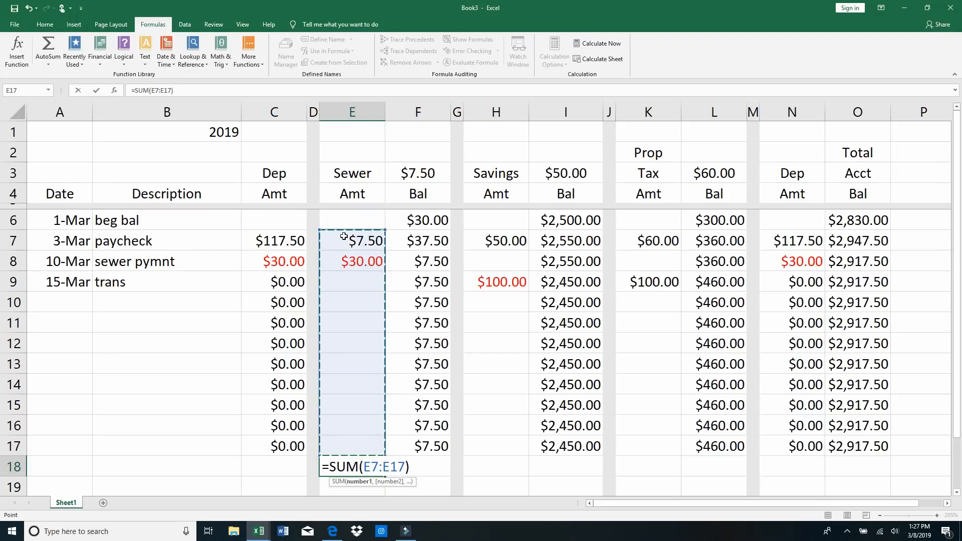
key(Return)
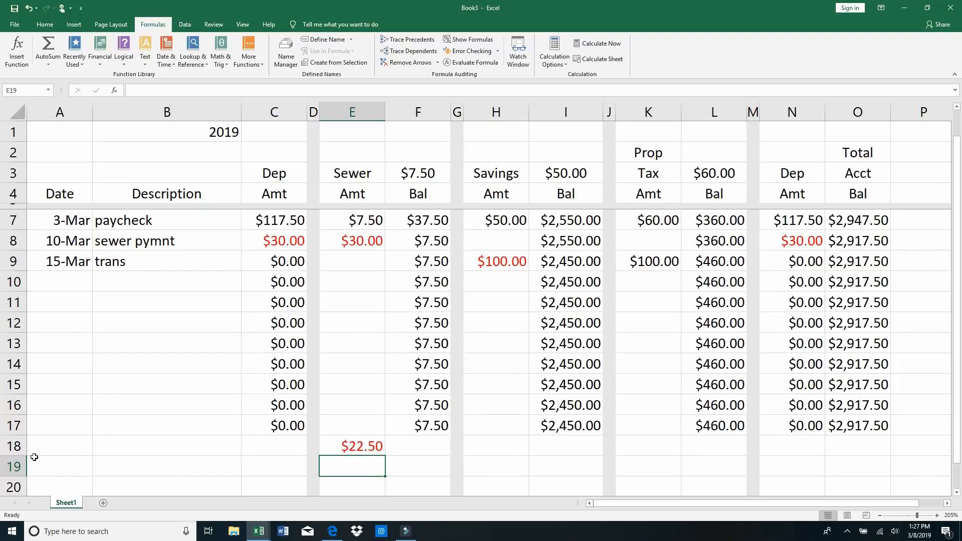
Step: Format the whole of row 18 with a single-line top border and a double-line bottom border
click(17, 447)
right_click(17, 447)
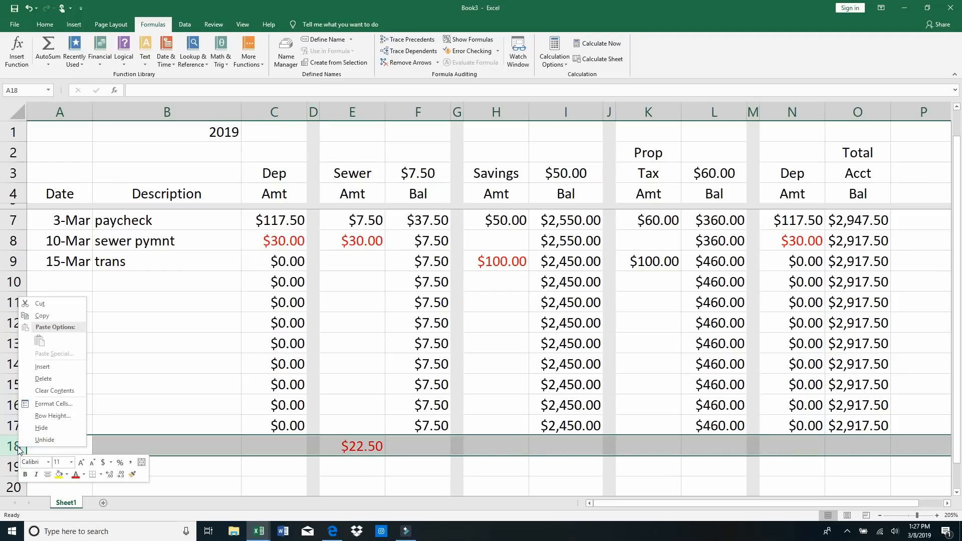
click(53, 405)
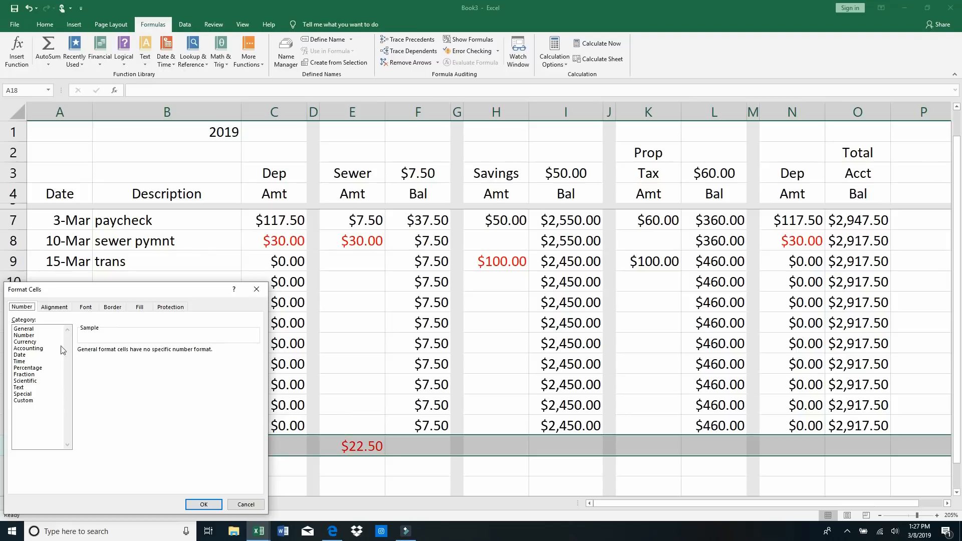
click(113, 307)
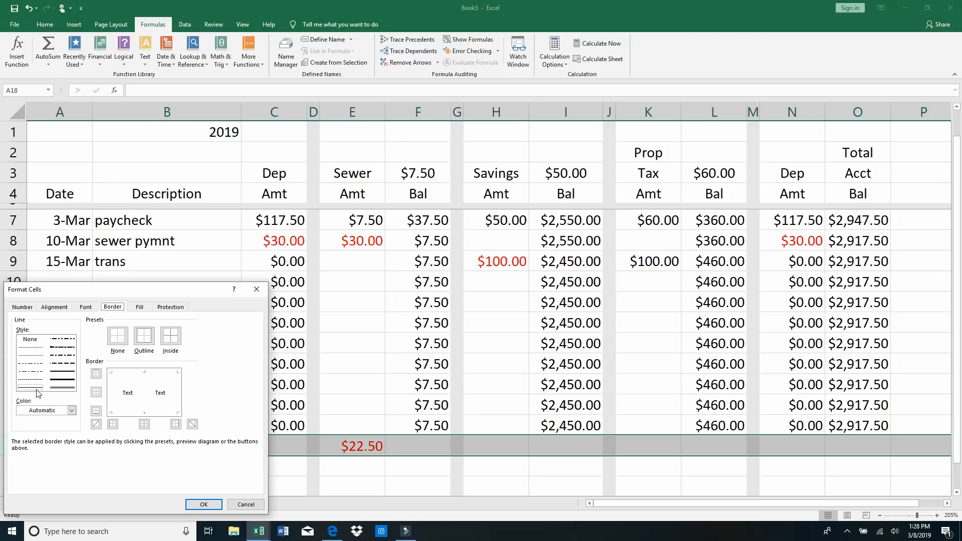
click(145, 372)
click(61, 388)
click(145, 412)
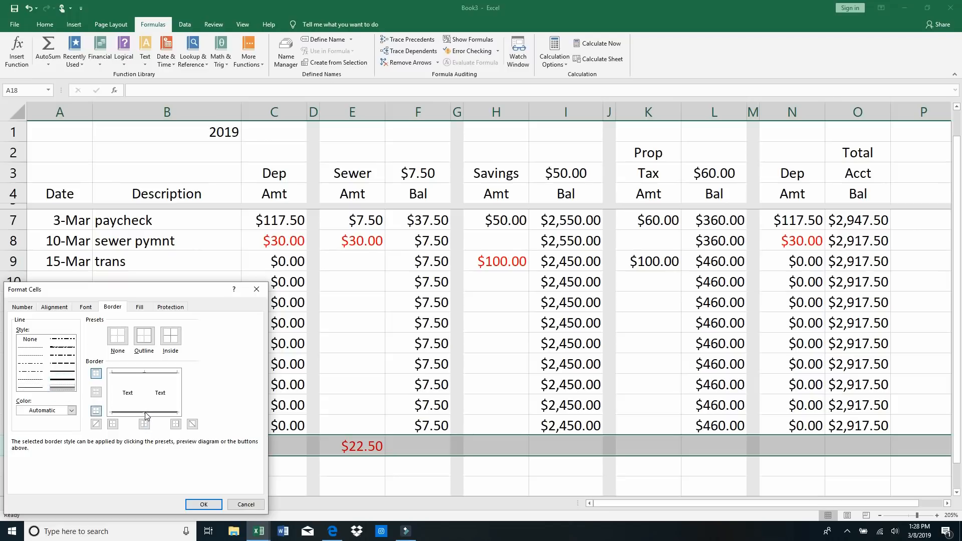
click(203, 504)
click(204, 356)
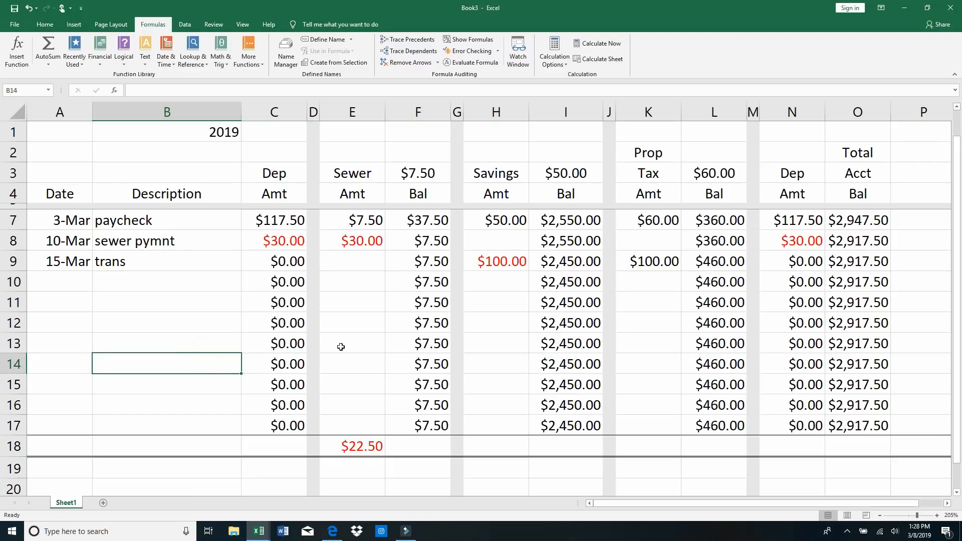